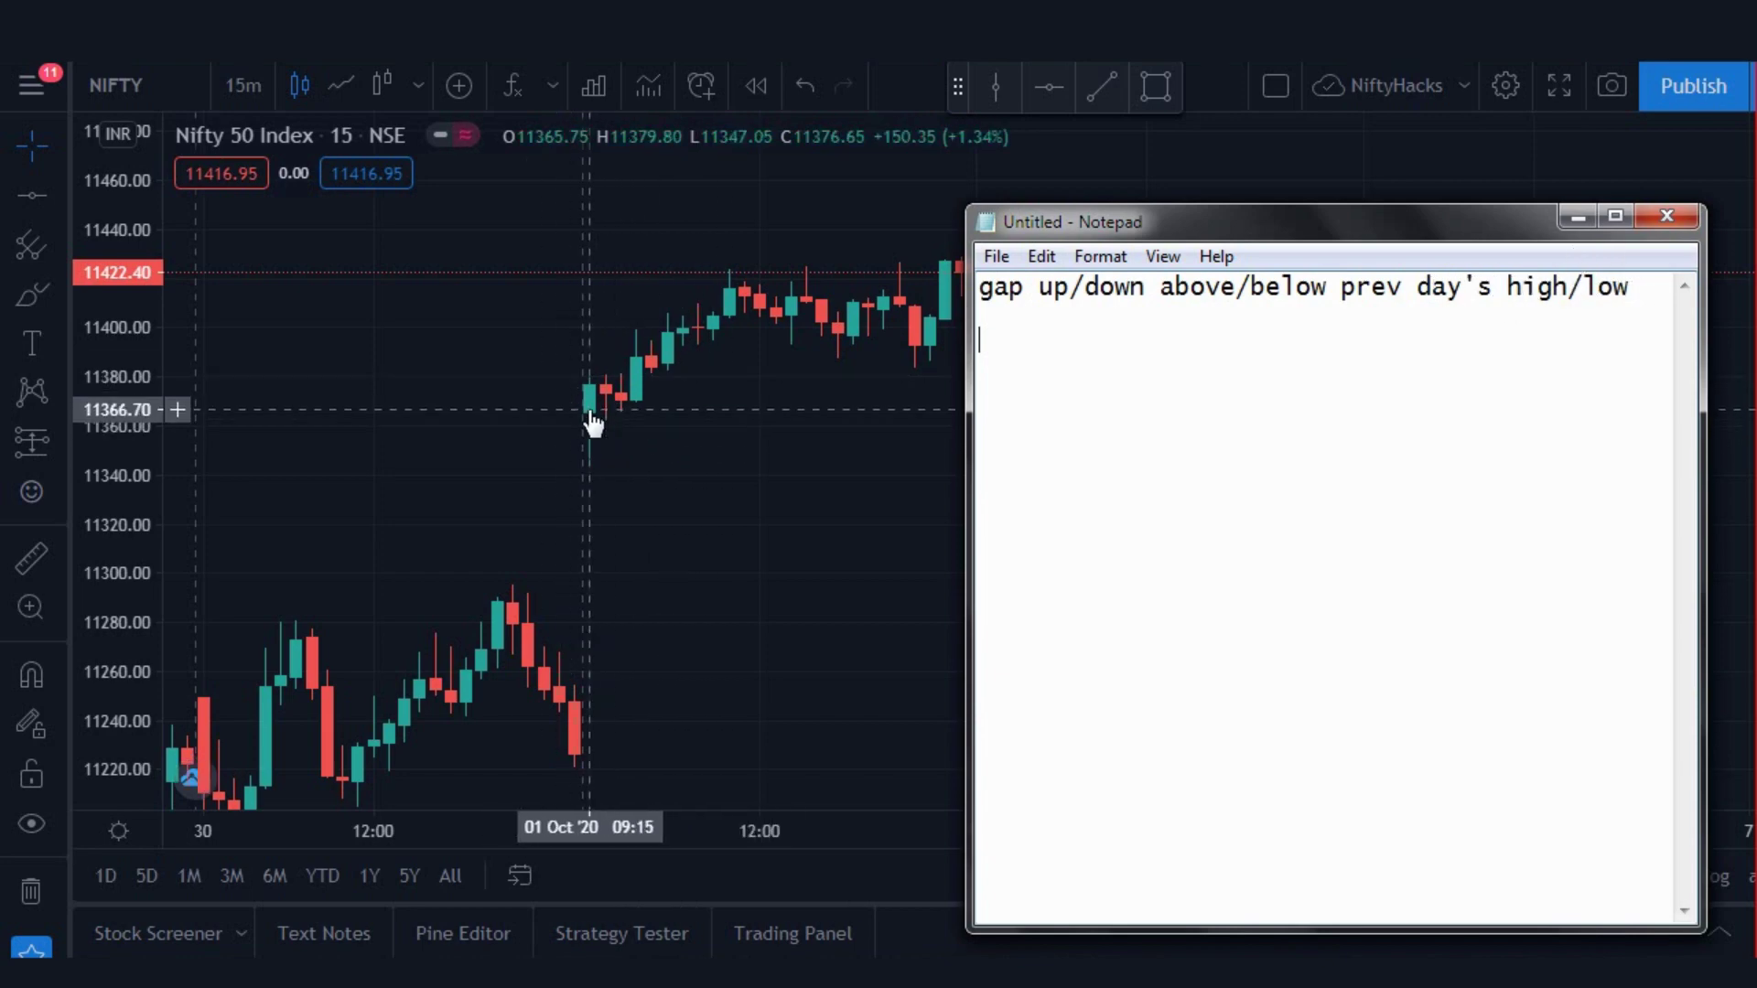
# In Notepad, add the entry rule (1st 15 min candle H/L), the sl rules till and after 9:45, and the target "none, run till 3:07".
pyautogui.moveTo(589, 597); pyautogui.dragTo(739, 494)
pyautogui.moveTo(527, 608); pyautogui.dragTo(683, 513)
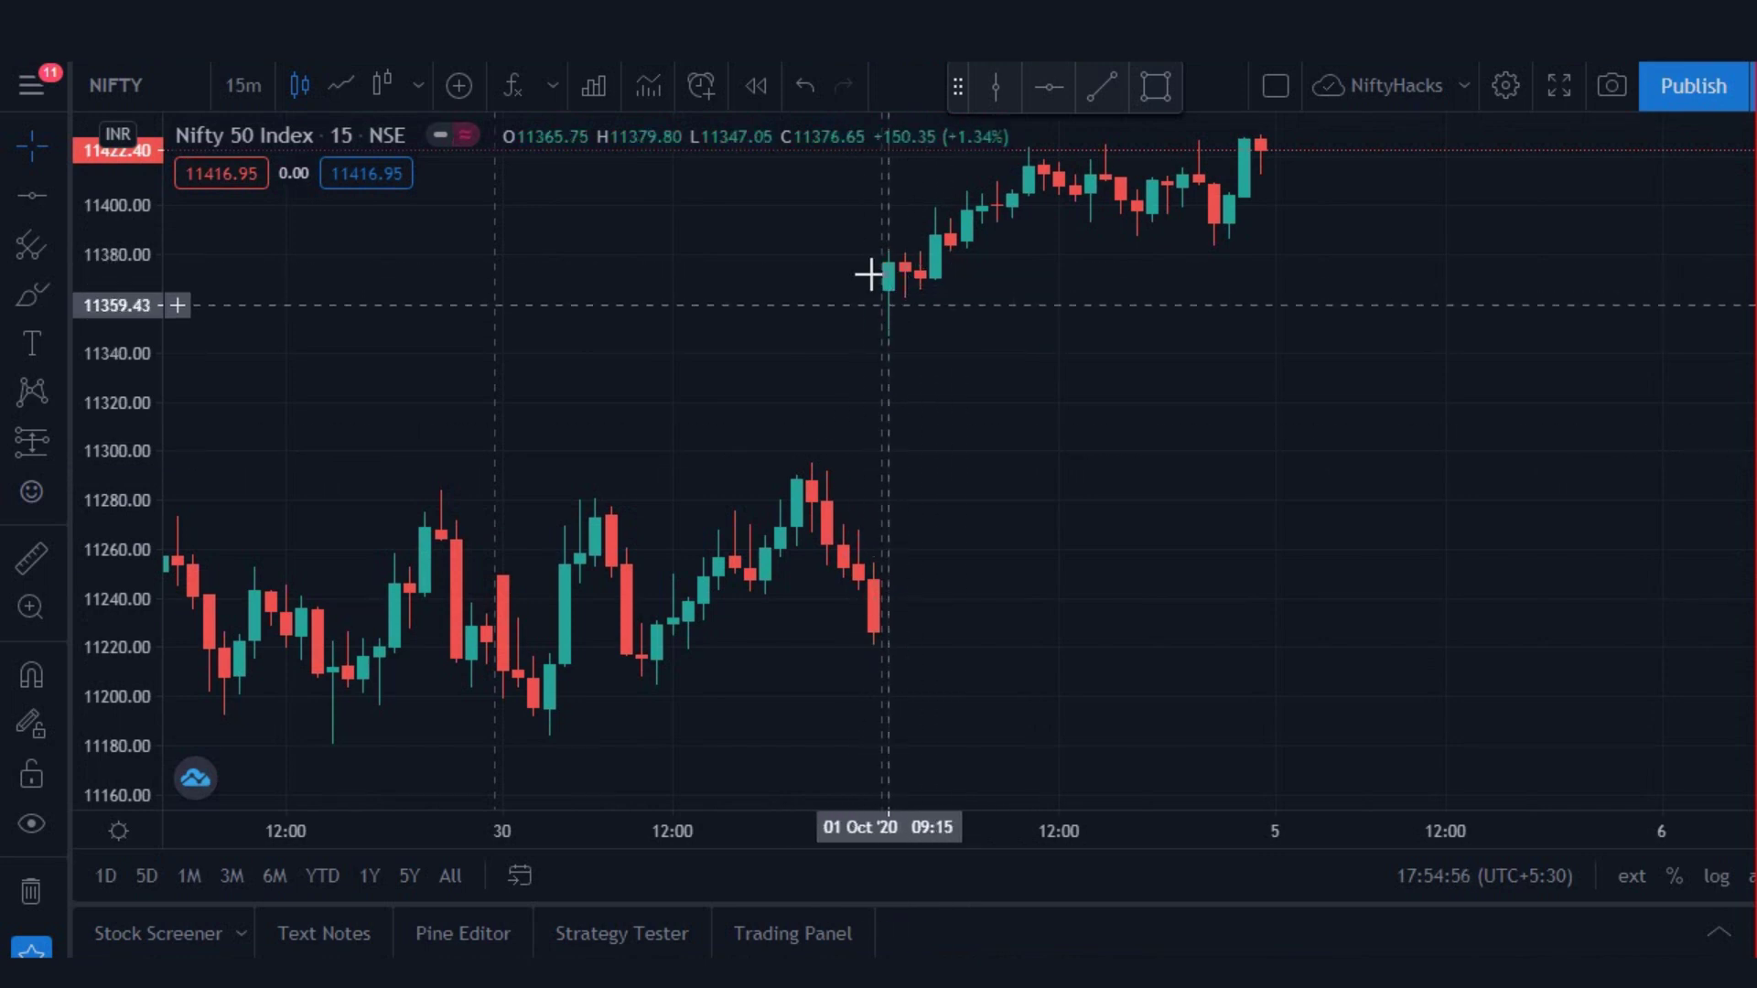
pyautogui.hotkey('alt', 'Tab')
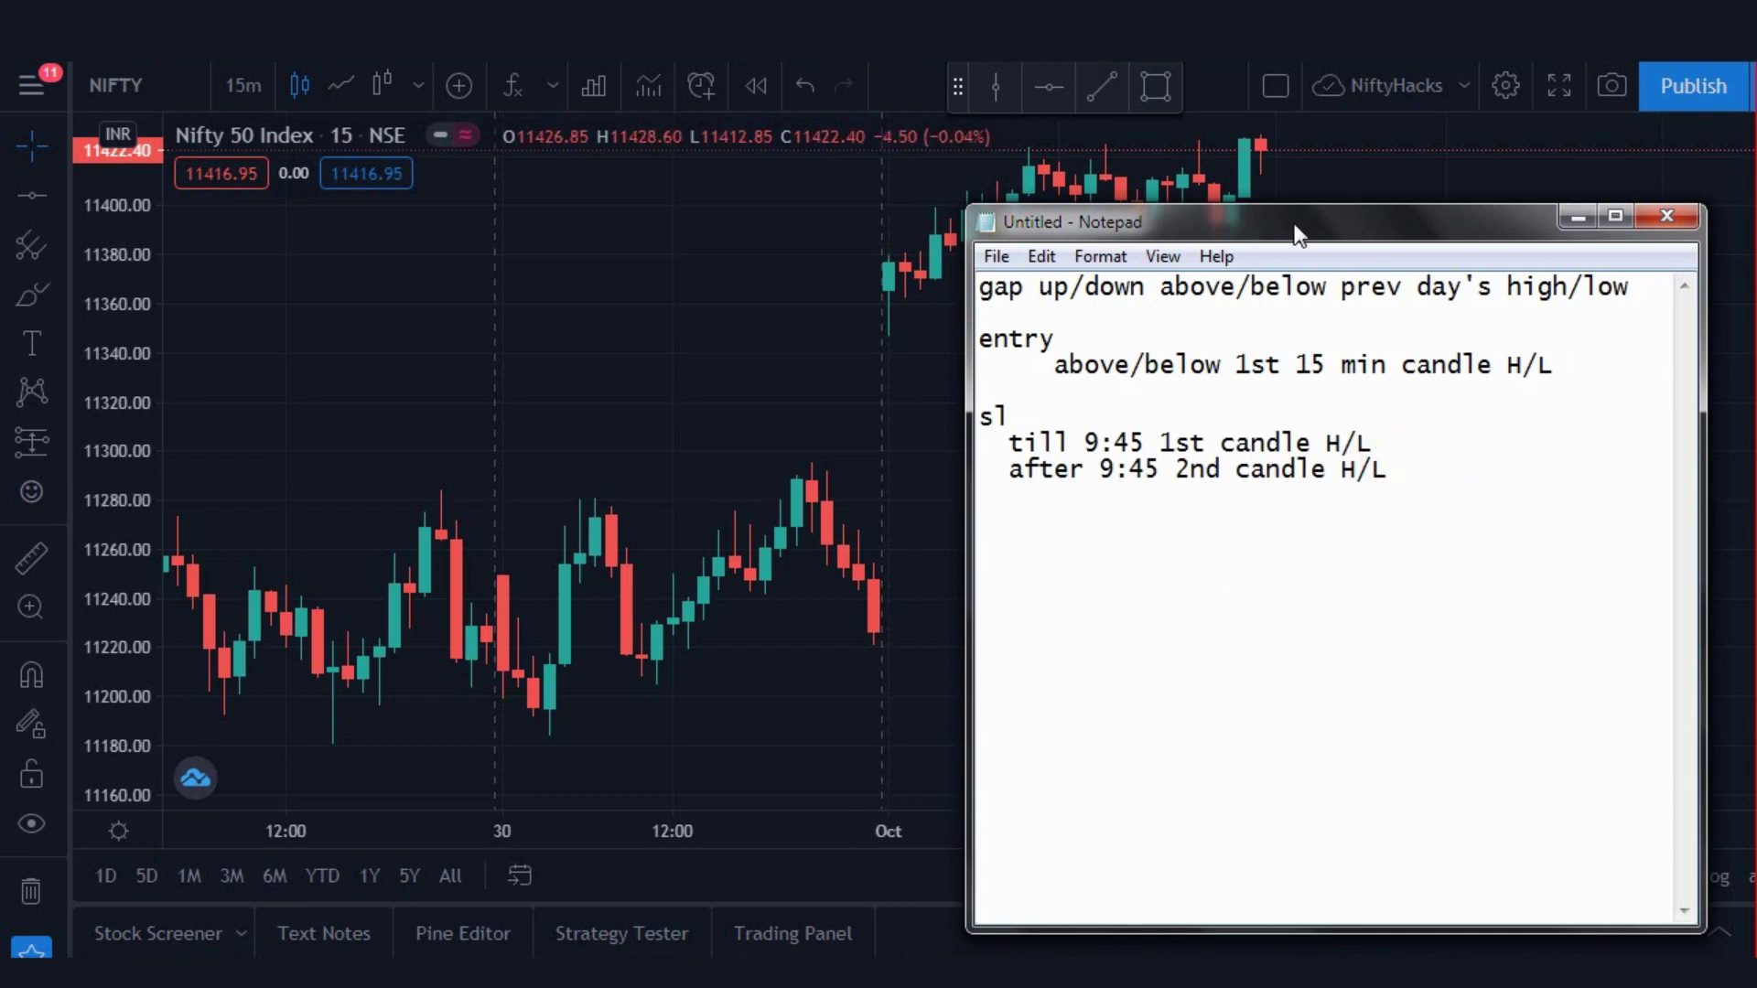
pyautogui.moveTo(1293, 233); pyautogui.dragTo(1407, 236)
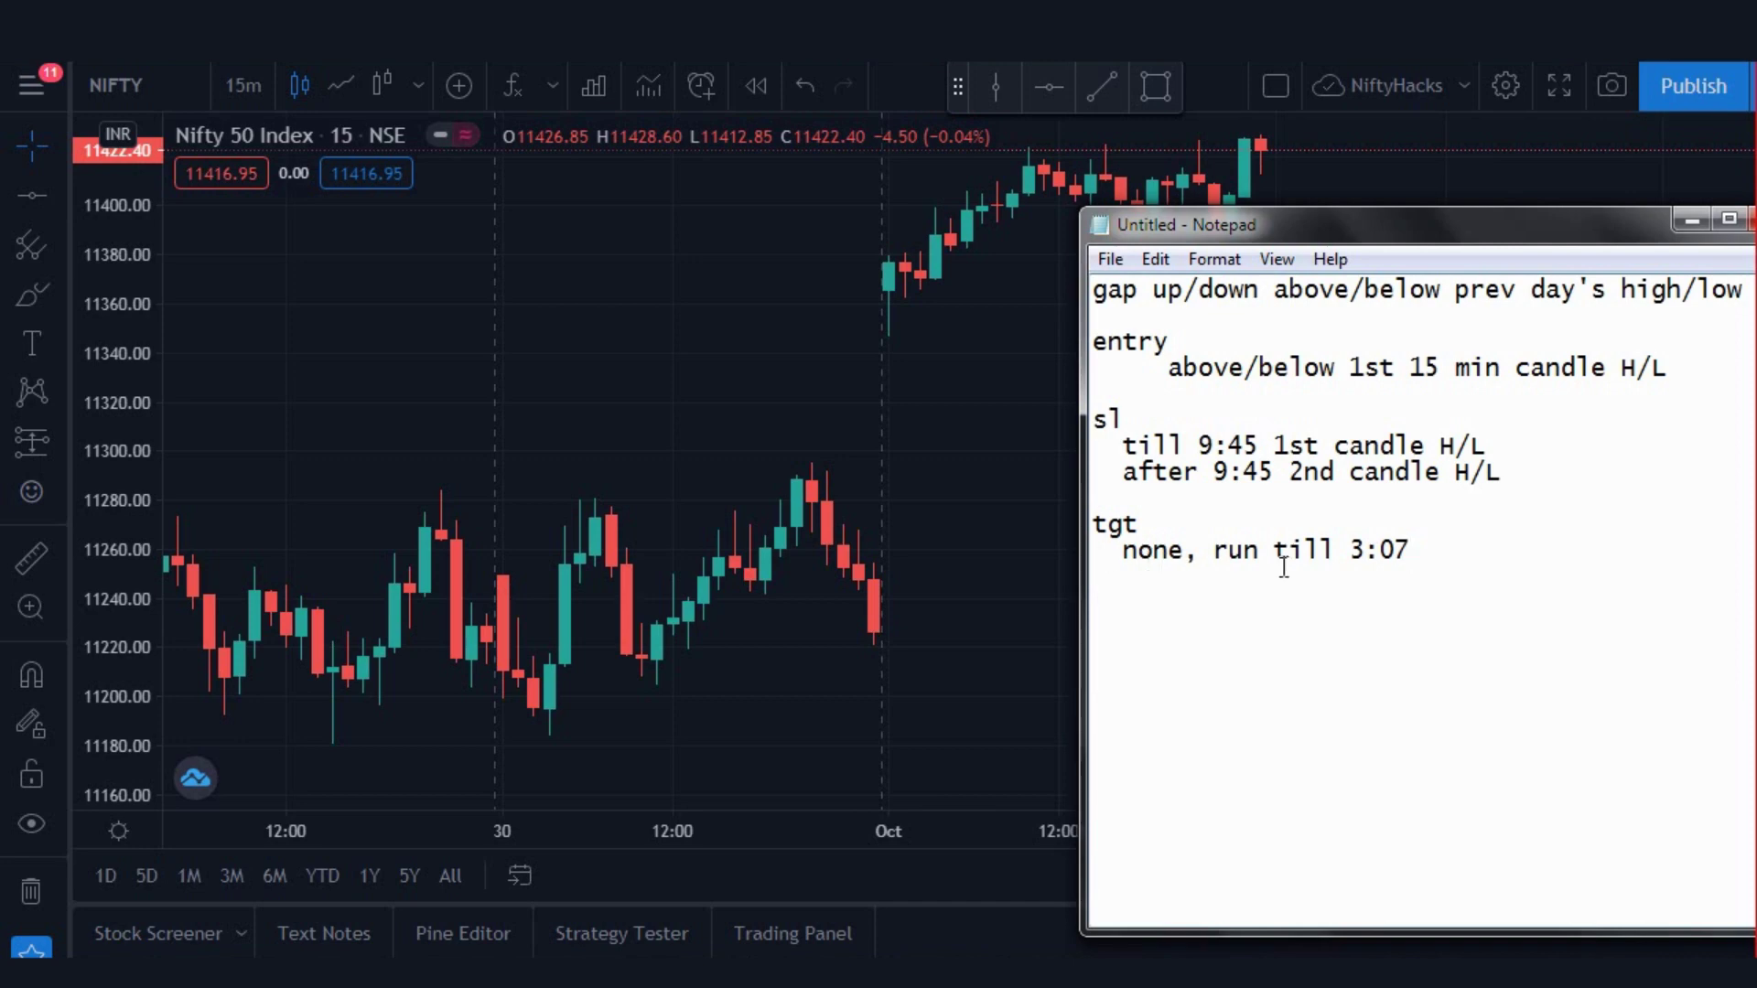
# Add the note "if sl hit, reverse position with 2nd candle H/L only" below the target rule.
pyautogui.doubleClick(1419, 549)
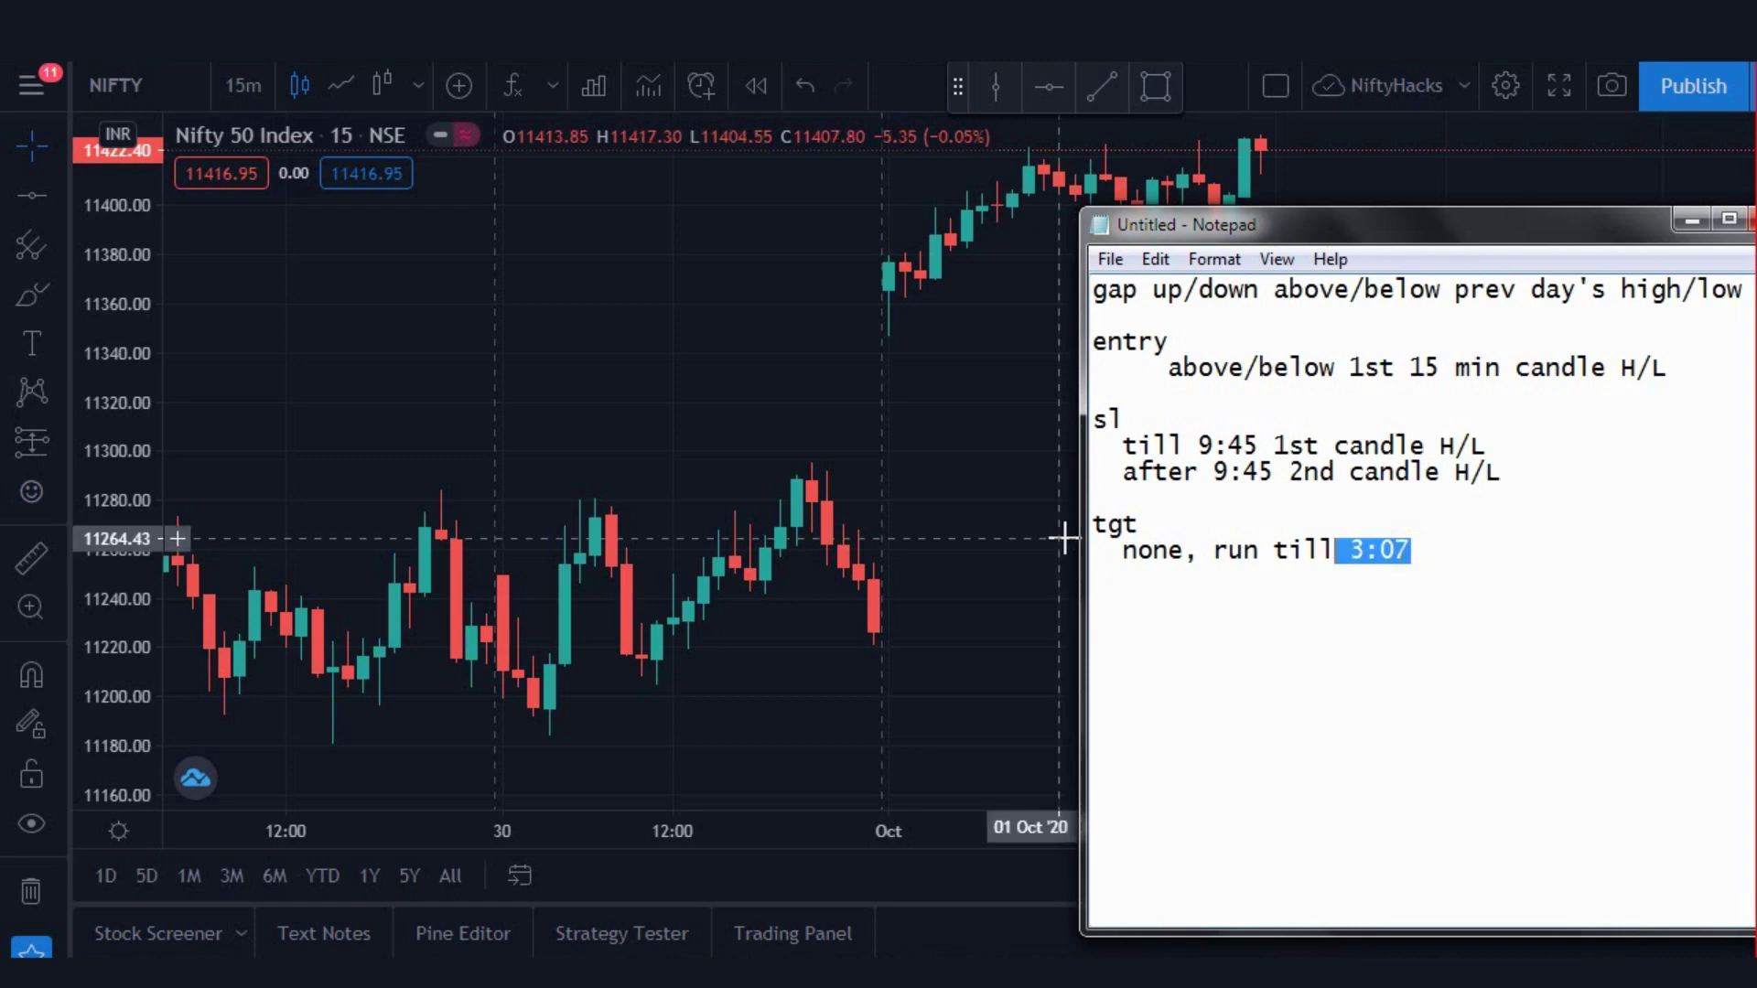
pyautogui.click(1505, 542)
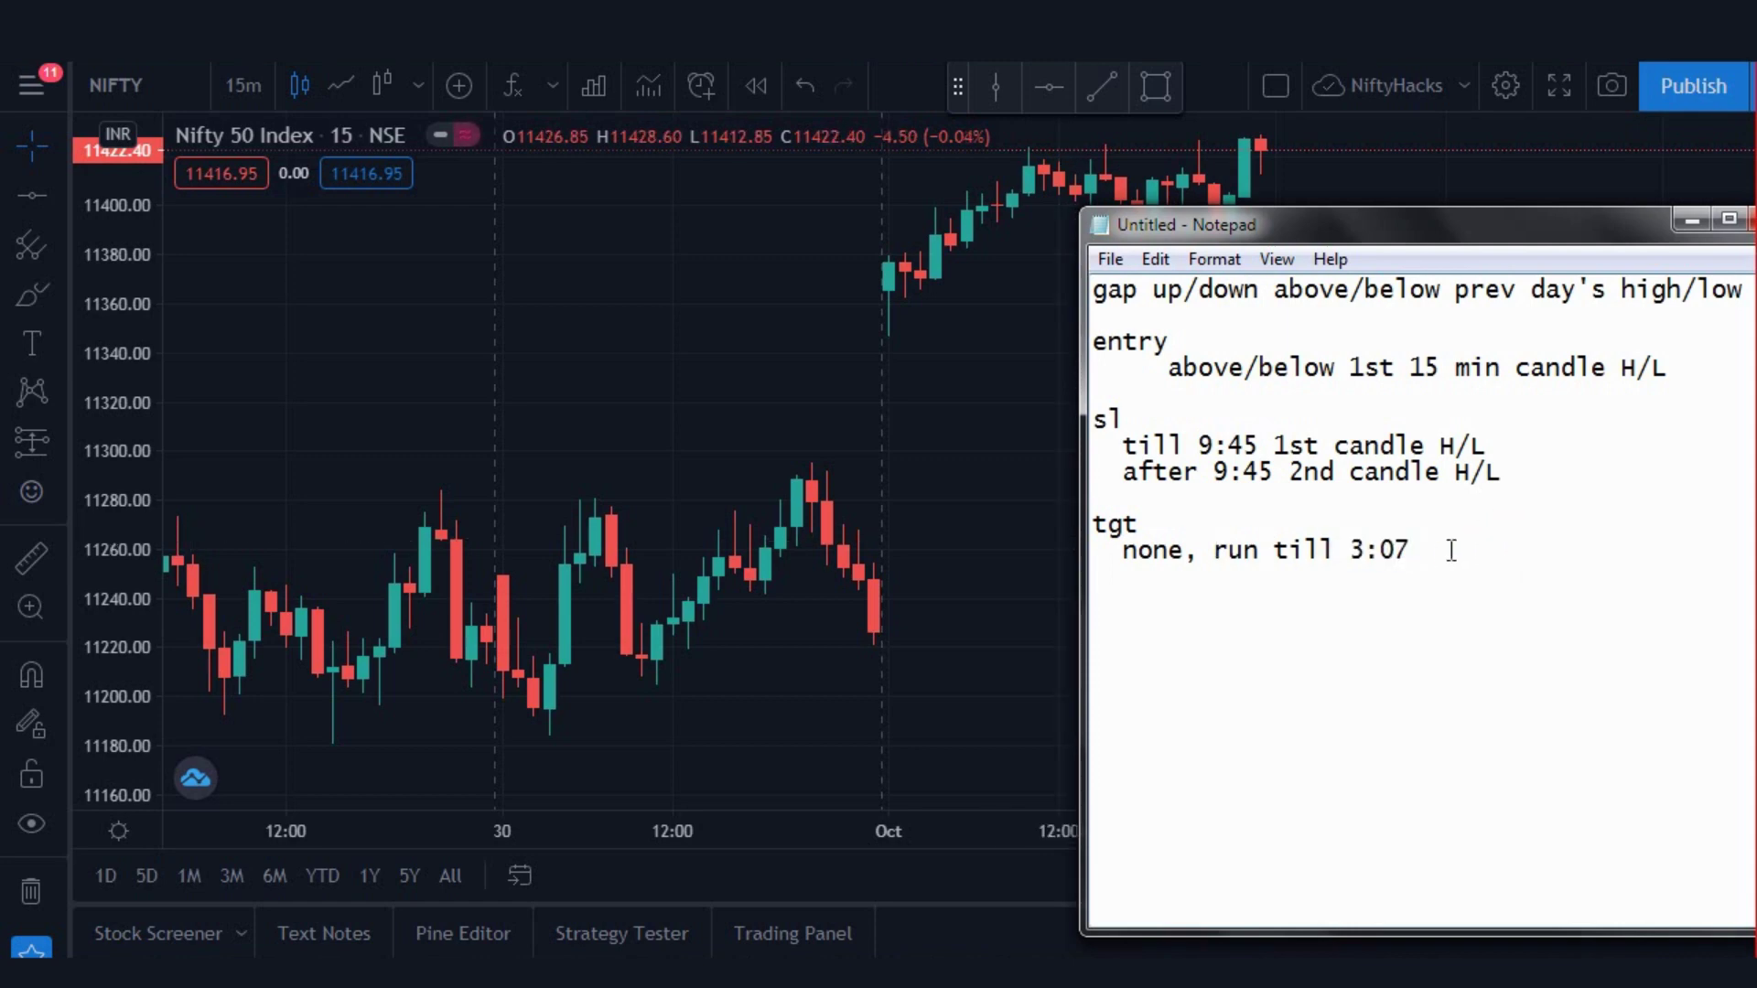
pyautogui.moveTo(1197, 367); pyautogui.dragTo(1153, 367)
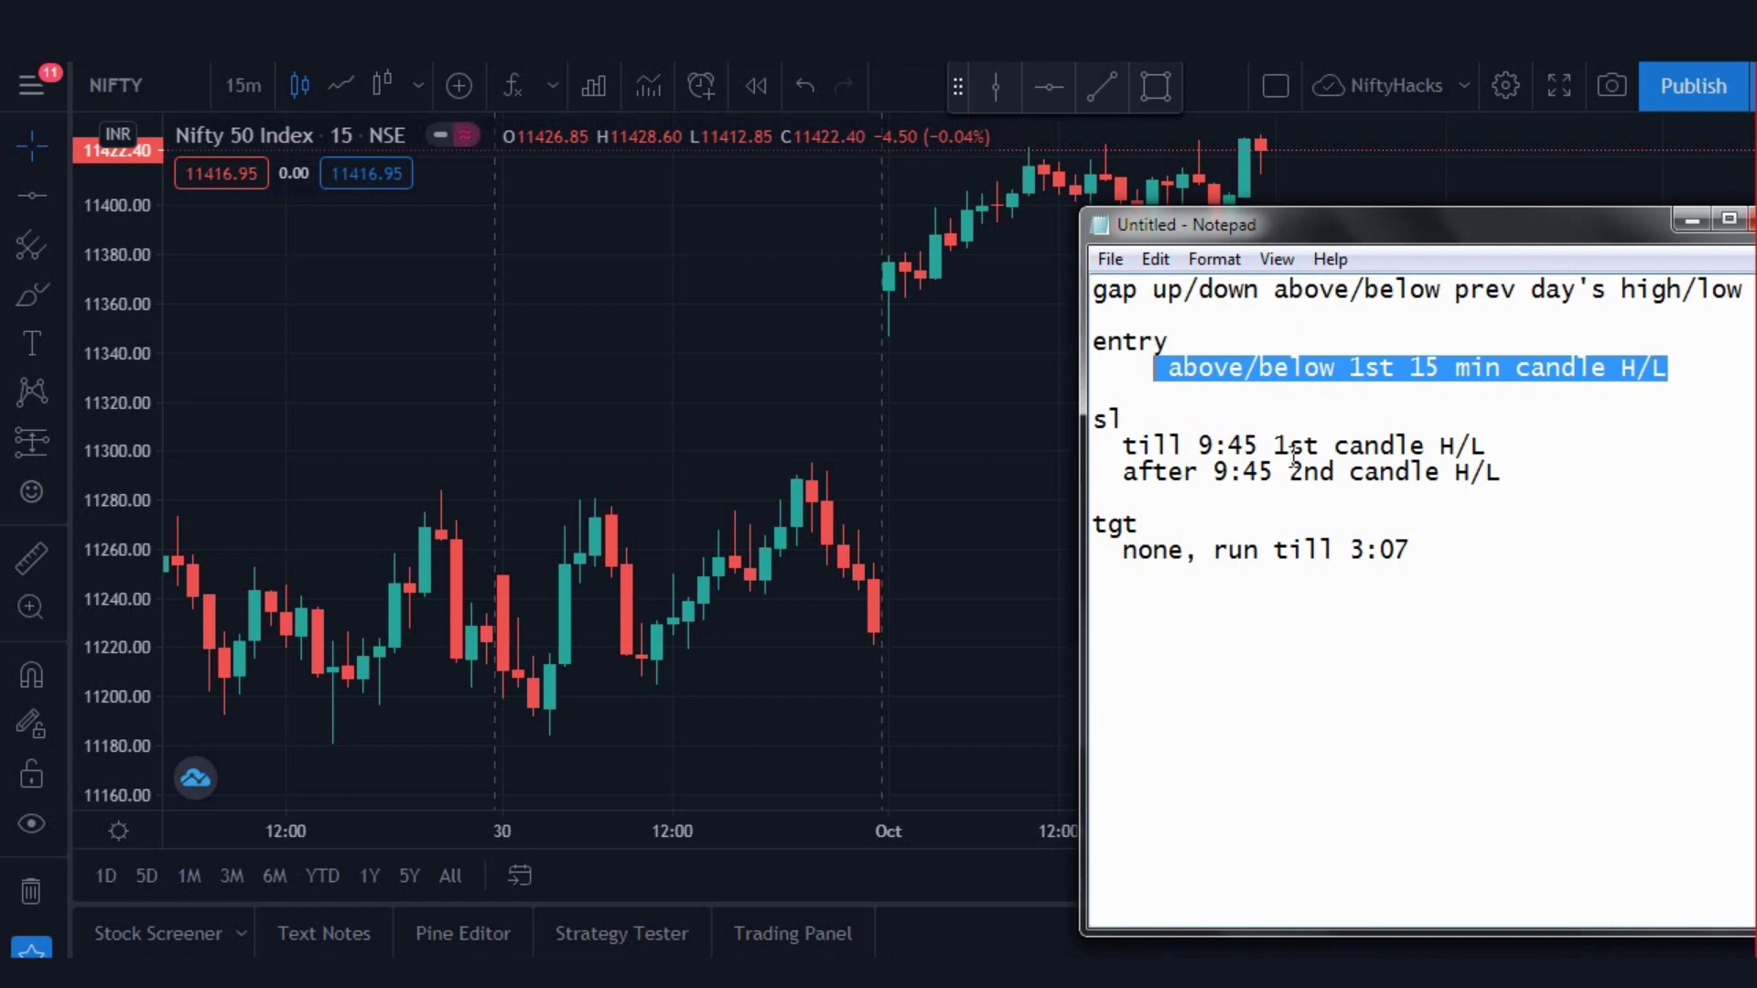
pyautogui.moveTo(1283, 492); pyautogui.dragTo(1502, 475)
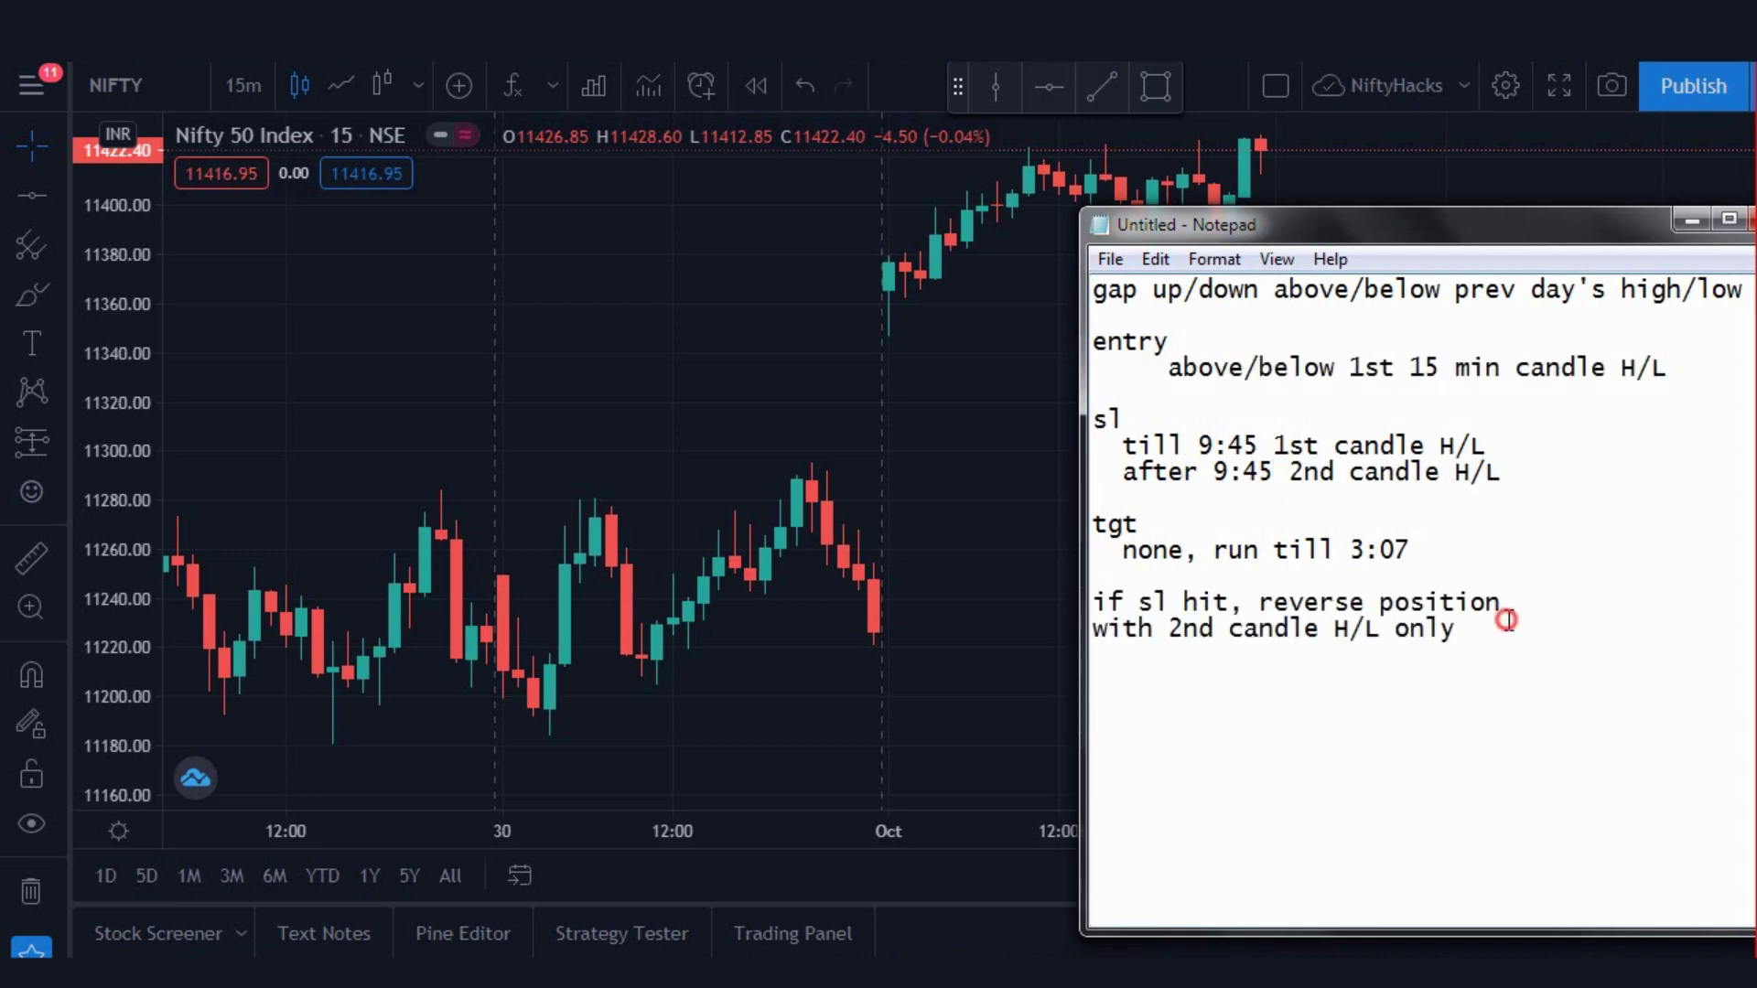
pyautogui.write('only')
pyautogui.moveTo(1479, 632); pyautogui.dragTo(1082, 604)
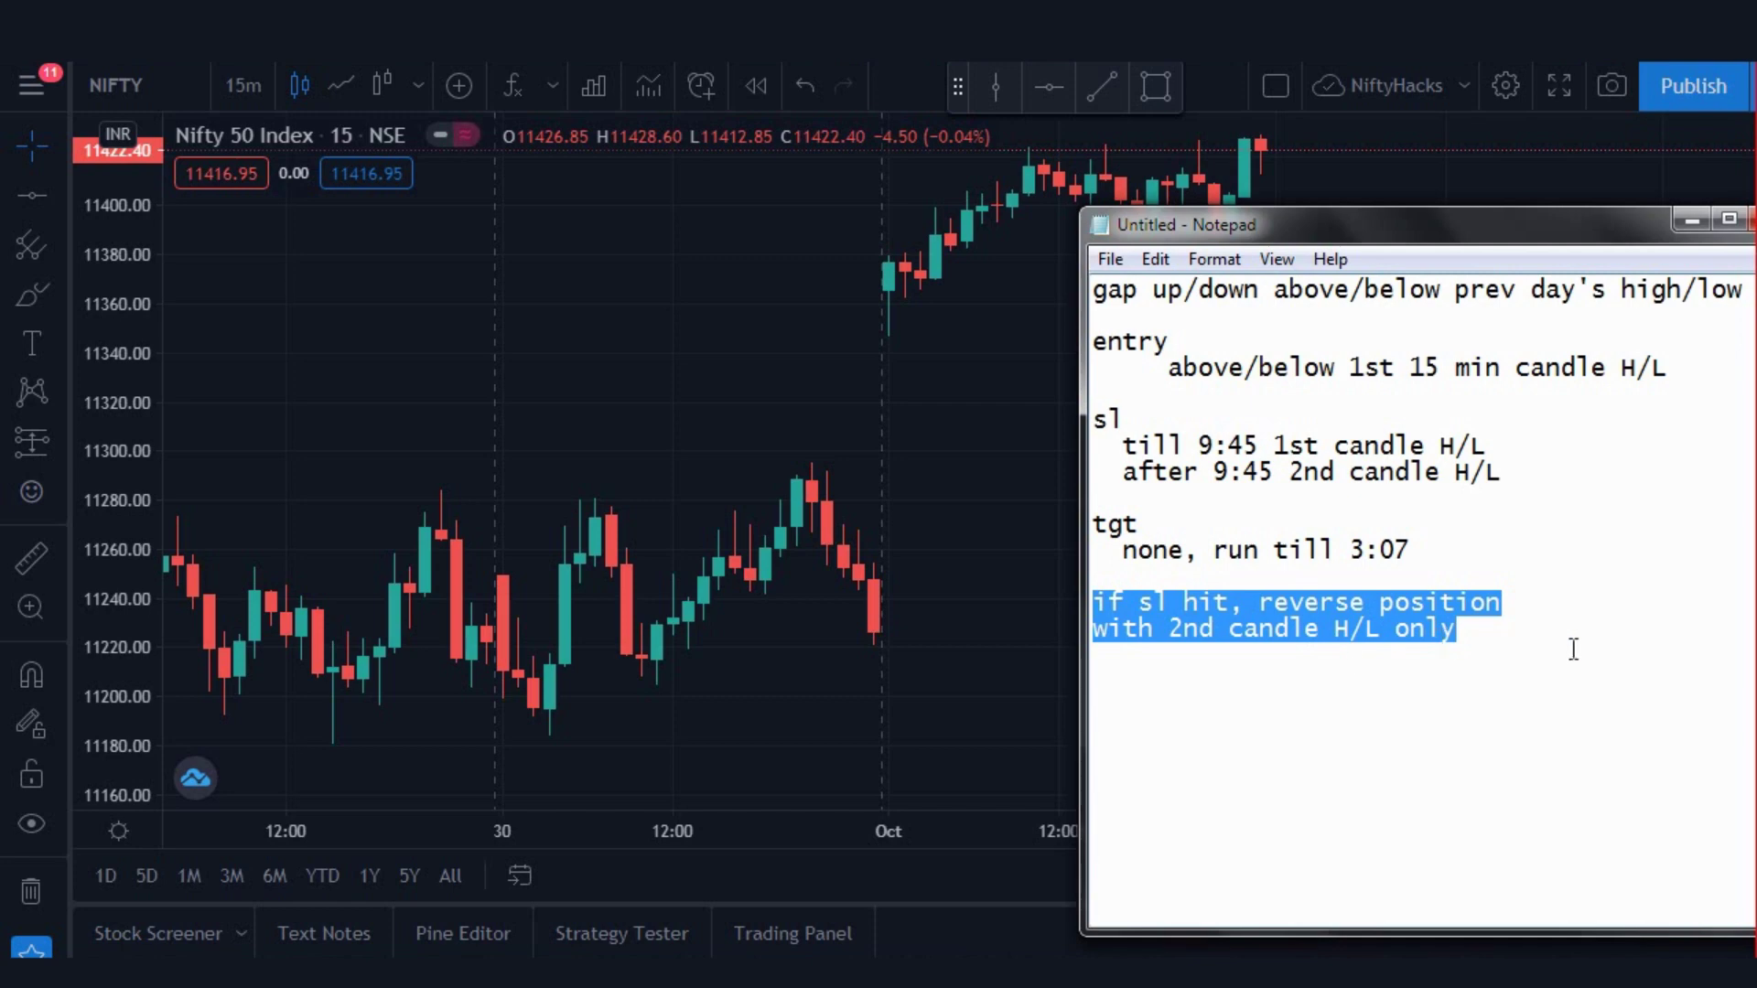
pyautogui.click(1464, 631)
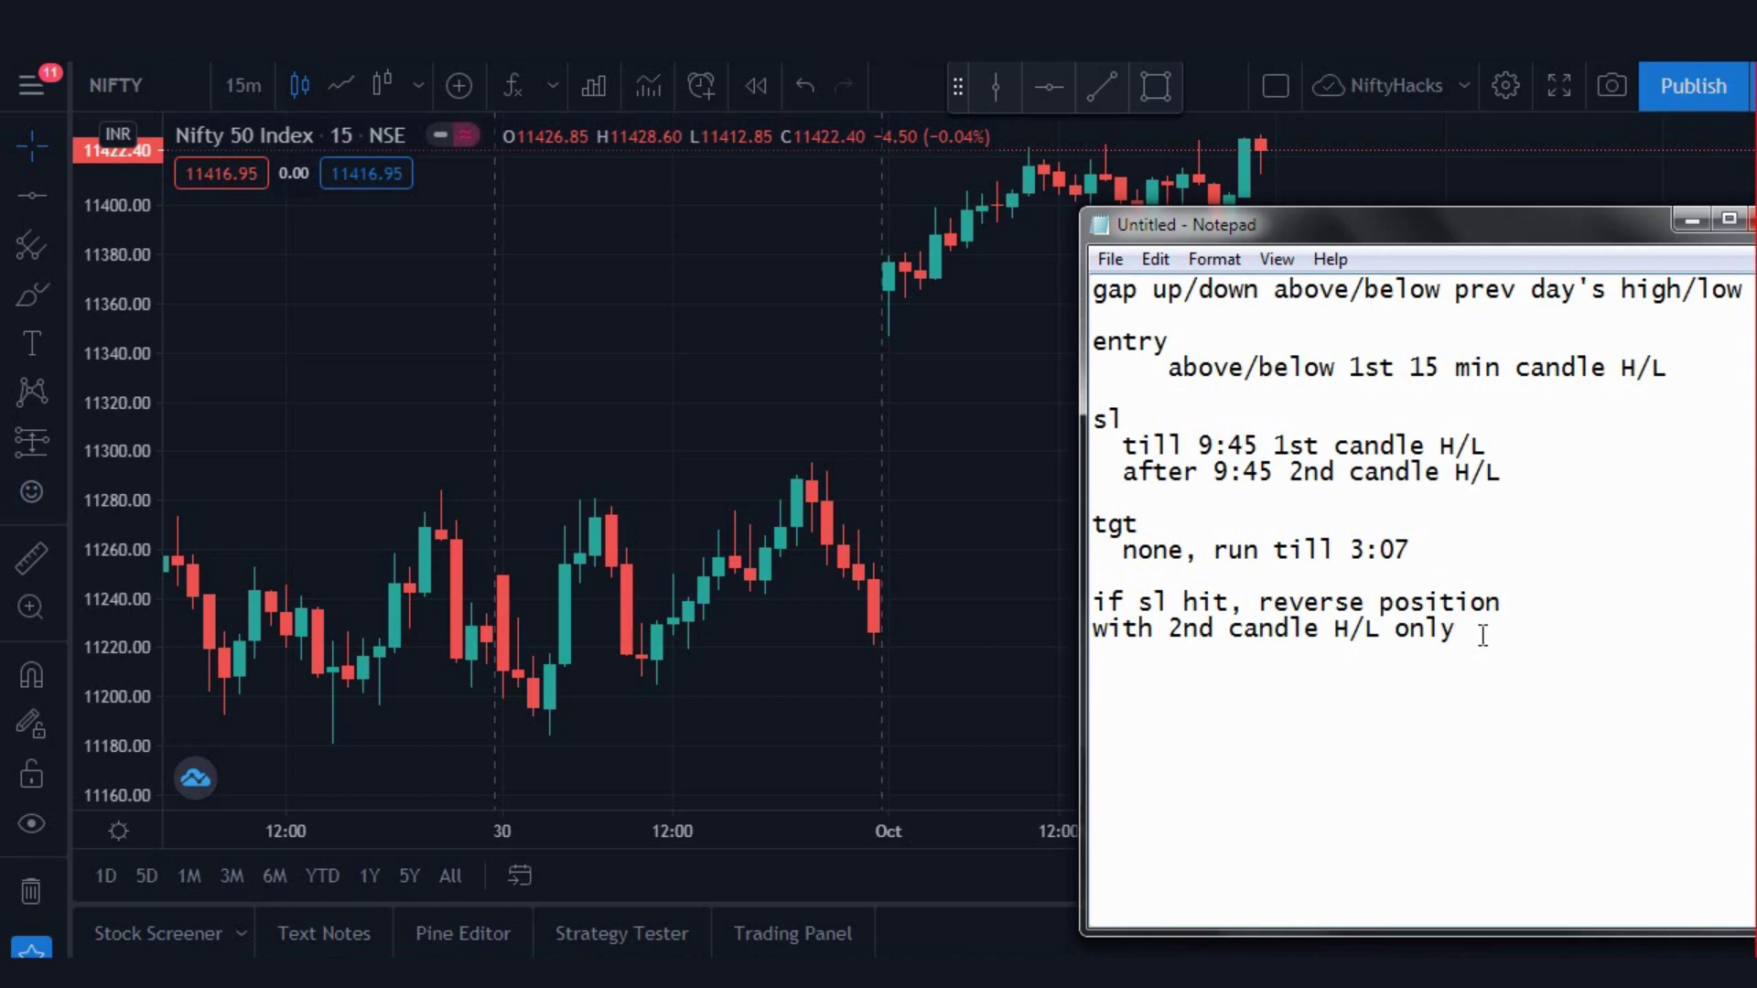
# Draw a horizontal line on the chart at the high of the 1 Oct 09:15 candle, at about 11379.73.
pyautogui.click(988, 361)
pyautogui.moveTo(1064, 382); pyautogui.dragTo(1043, 435)
pyautogui.moveTo(1043, 436); pyautogui.dragTo(1016, 500)
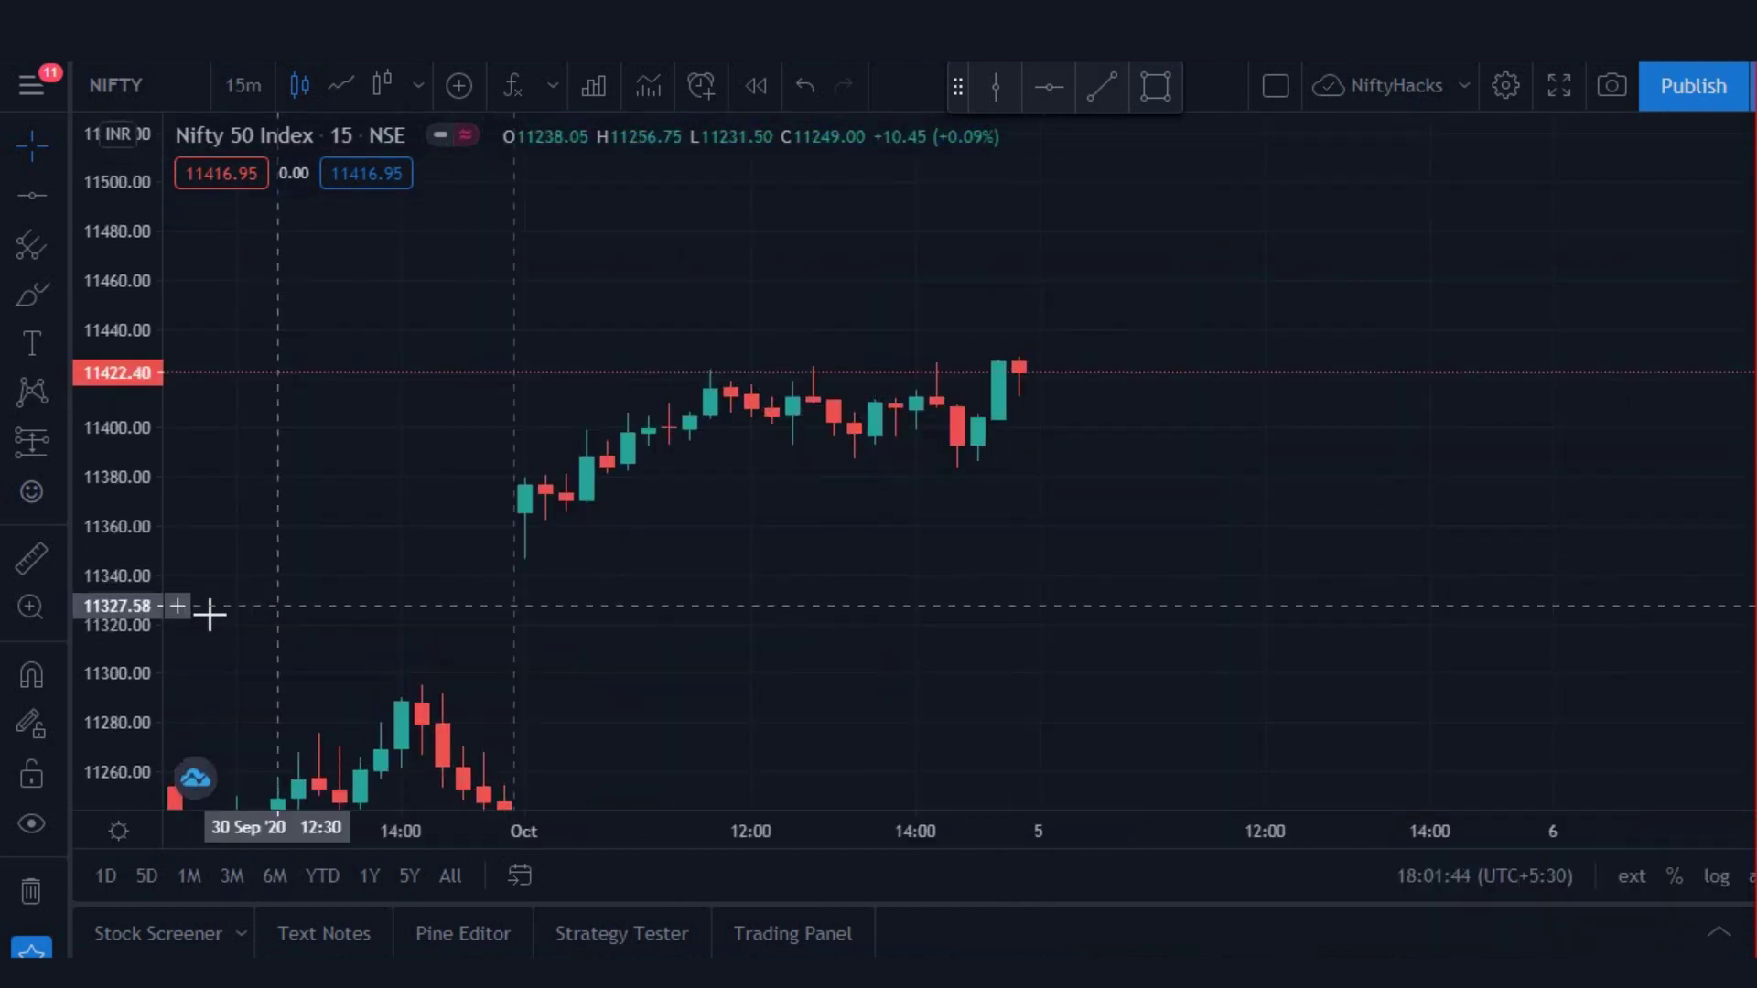
pyautogui.moveTo(133, 657); pyautogui.dragTo(134, 453)
pyautogui.moveTo(629, 596); pyautogui.dragTo(1232, 525)
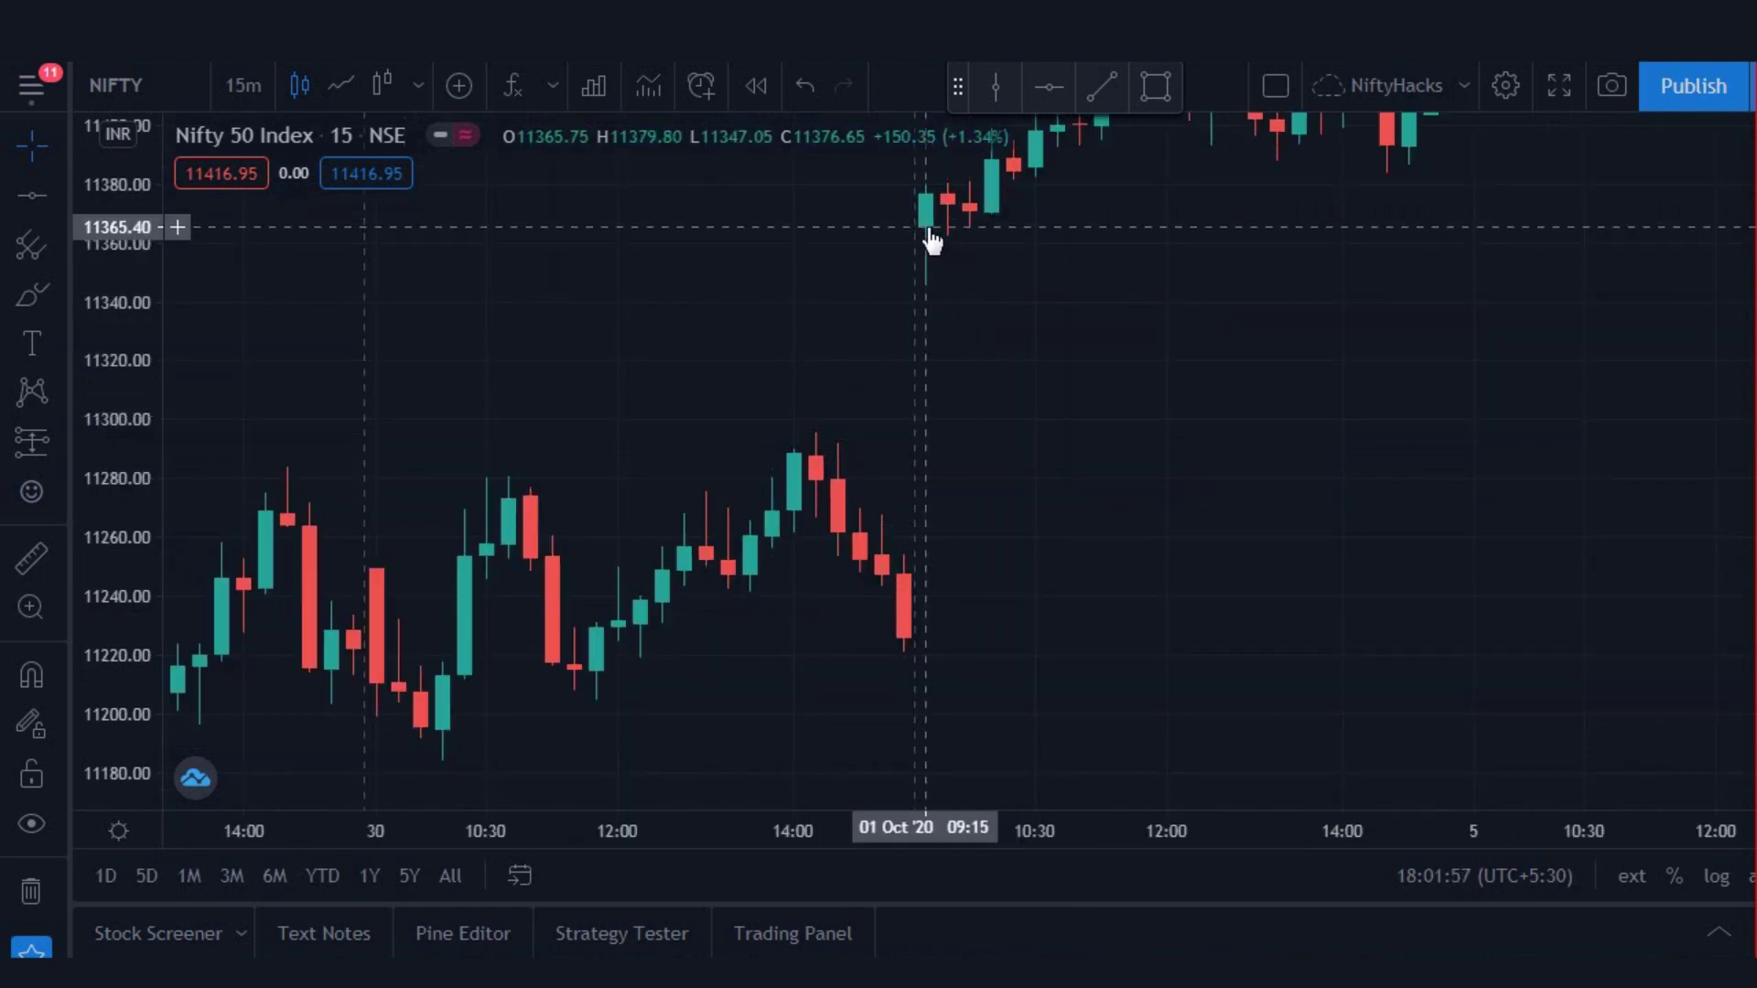
pyautogui.moveTo(919, 243); pyautogui.dragTo(803, 493)
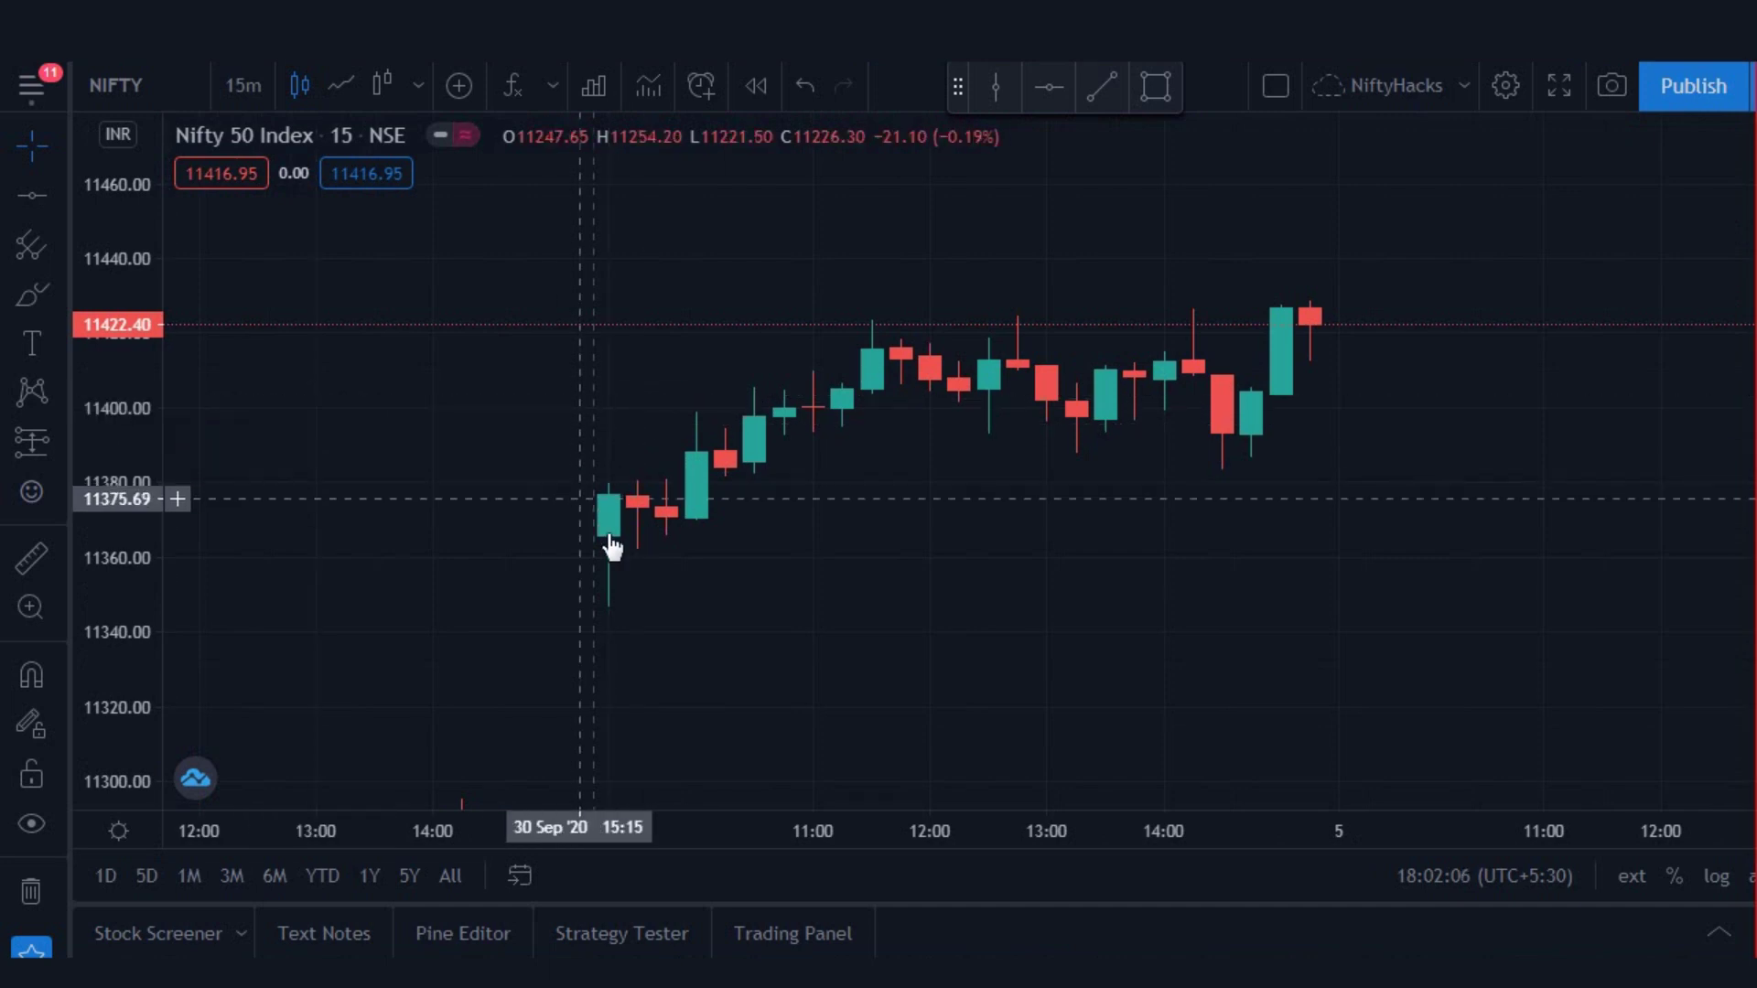
pyautogui.hotkey('alt', 'h')
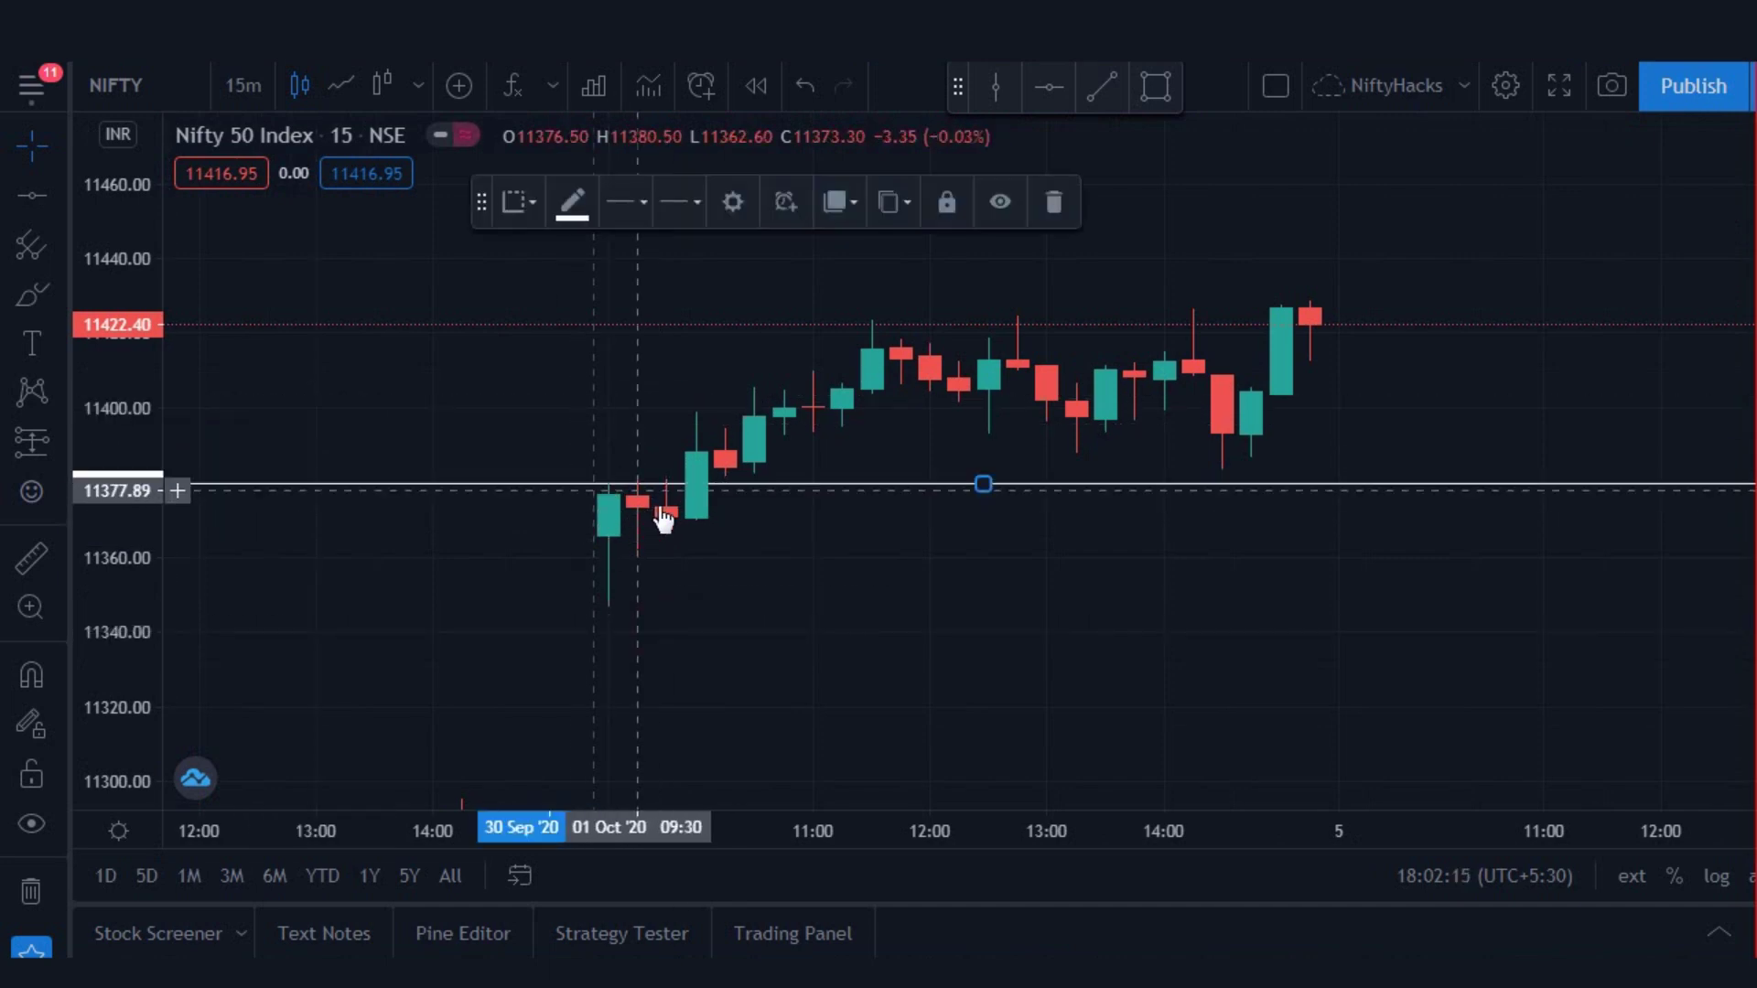
# Draw a second horizontal line at the 1 Oct first candle's low and move it to the second candle's low, about 11362.95.
pyautogui.scroll(2, 674, 573)
pyautogui.moveTo(124, 639); pyautogui.dragTo(129, 375)
pyautogui.moveTo(498, 611); pyautogui.dragTo(1099, 536)
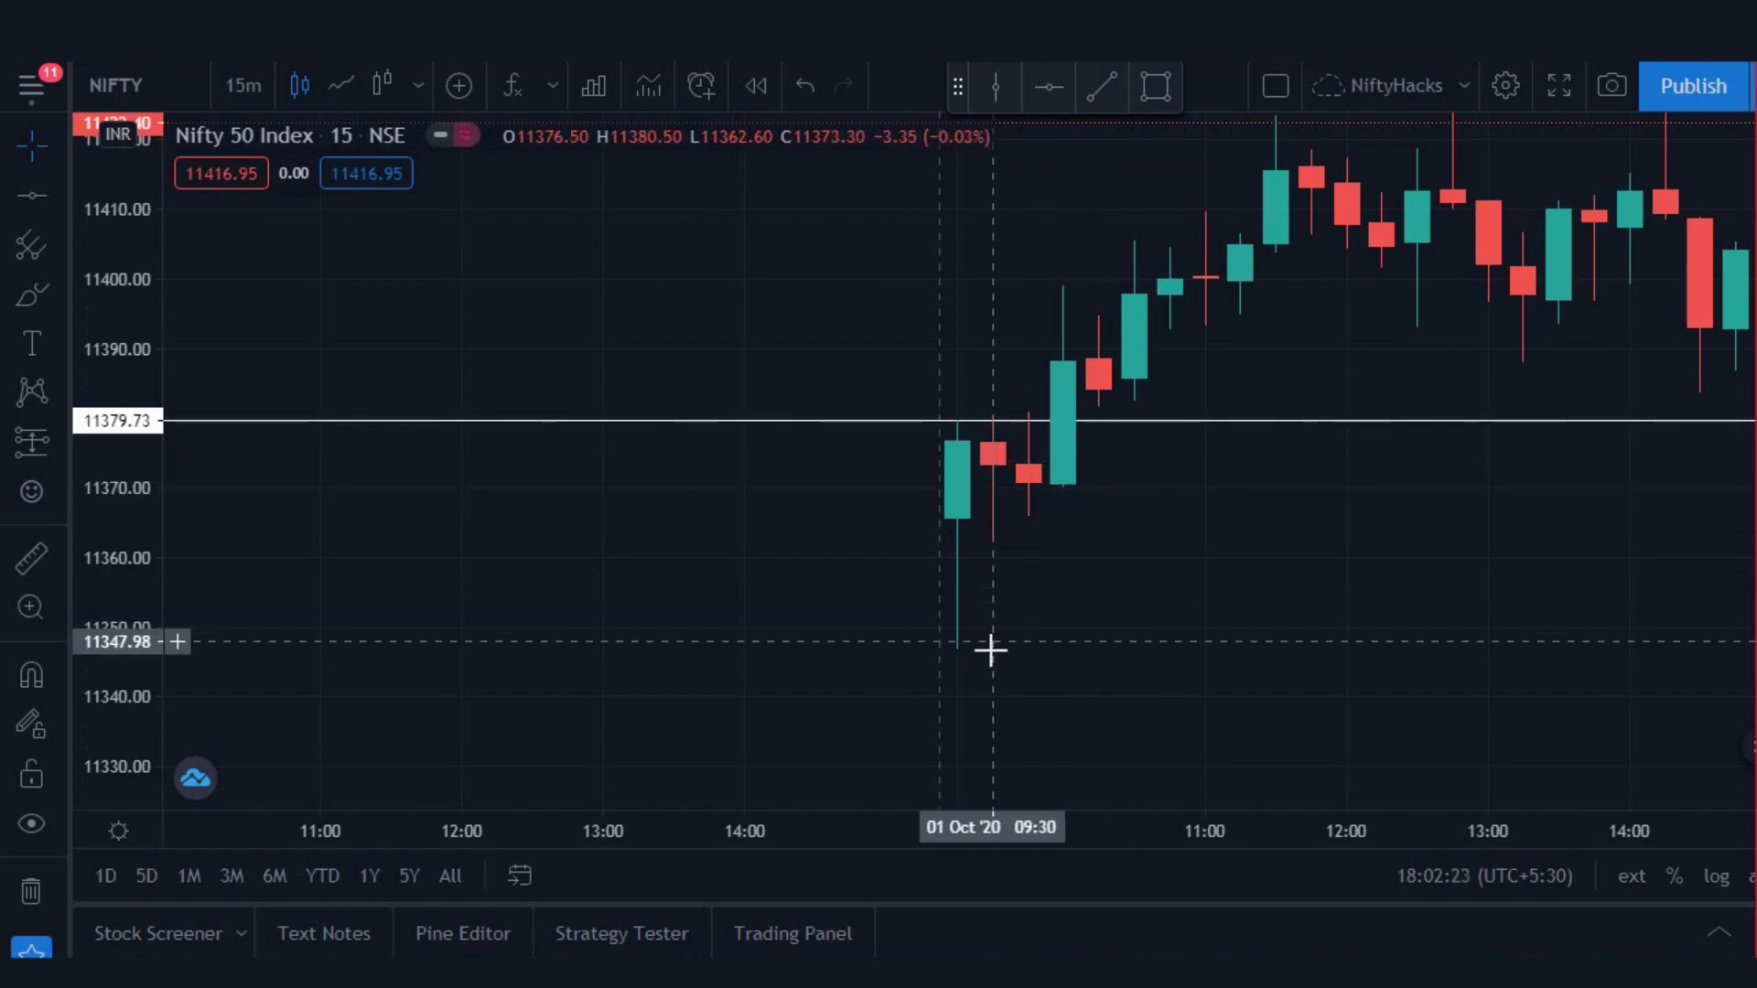
pyautogui.hotkey('alt', 'h')
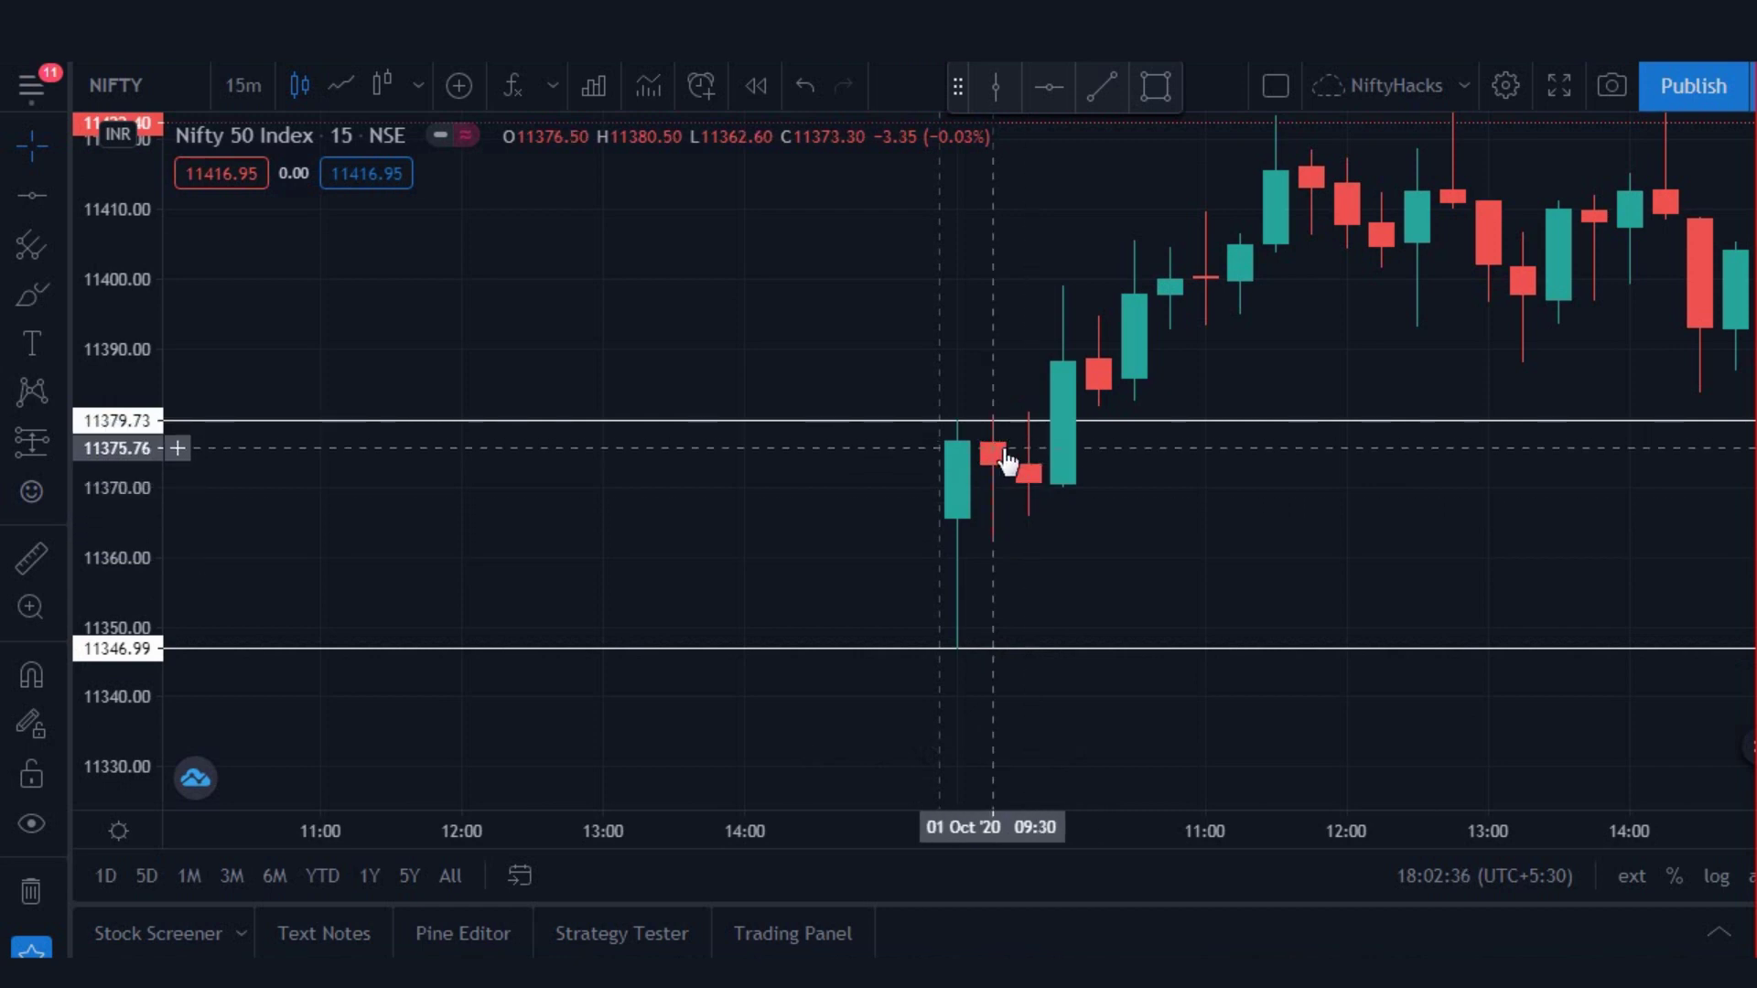
pyautogui.moveTo(1002, 647); pyautogui.dragTo(1193, 534)
pyautogui.click(1086, 561)
pyautogui.moveTo(1086, 561); pyautogui.dragTo(640, 674)
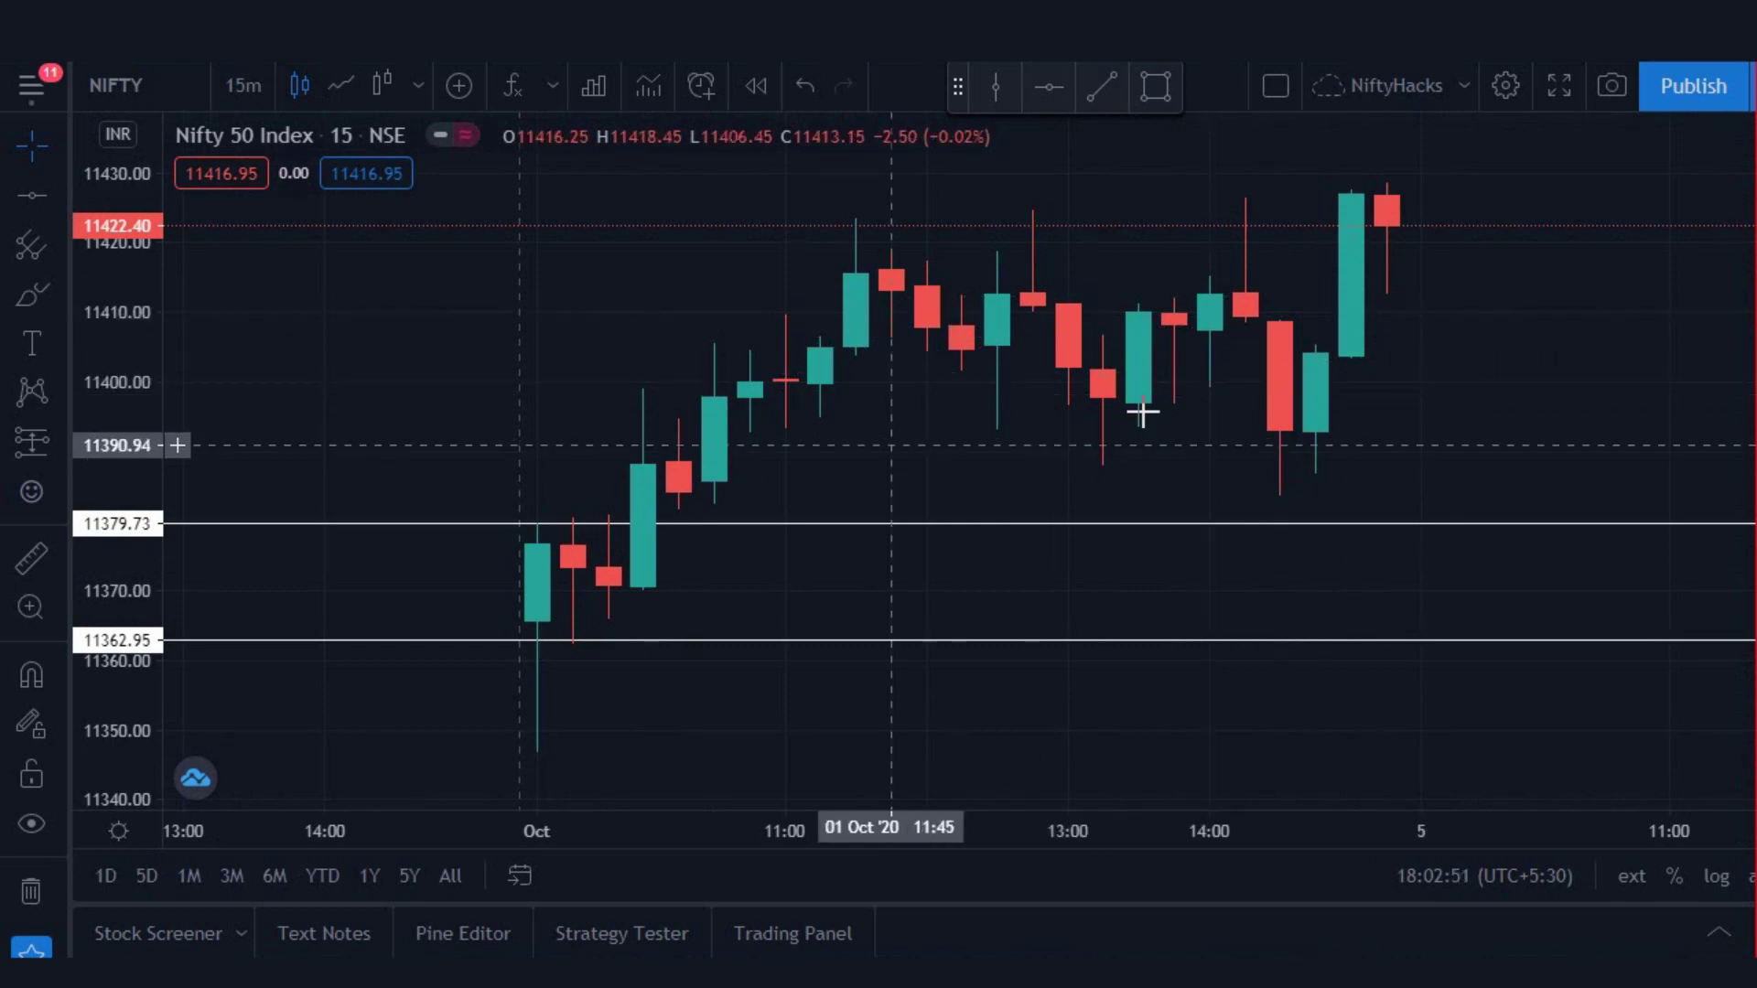
pyautogui.click(537, 523)
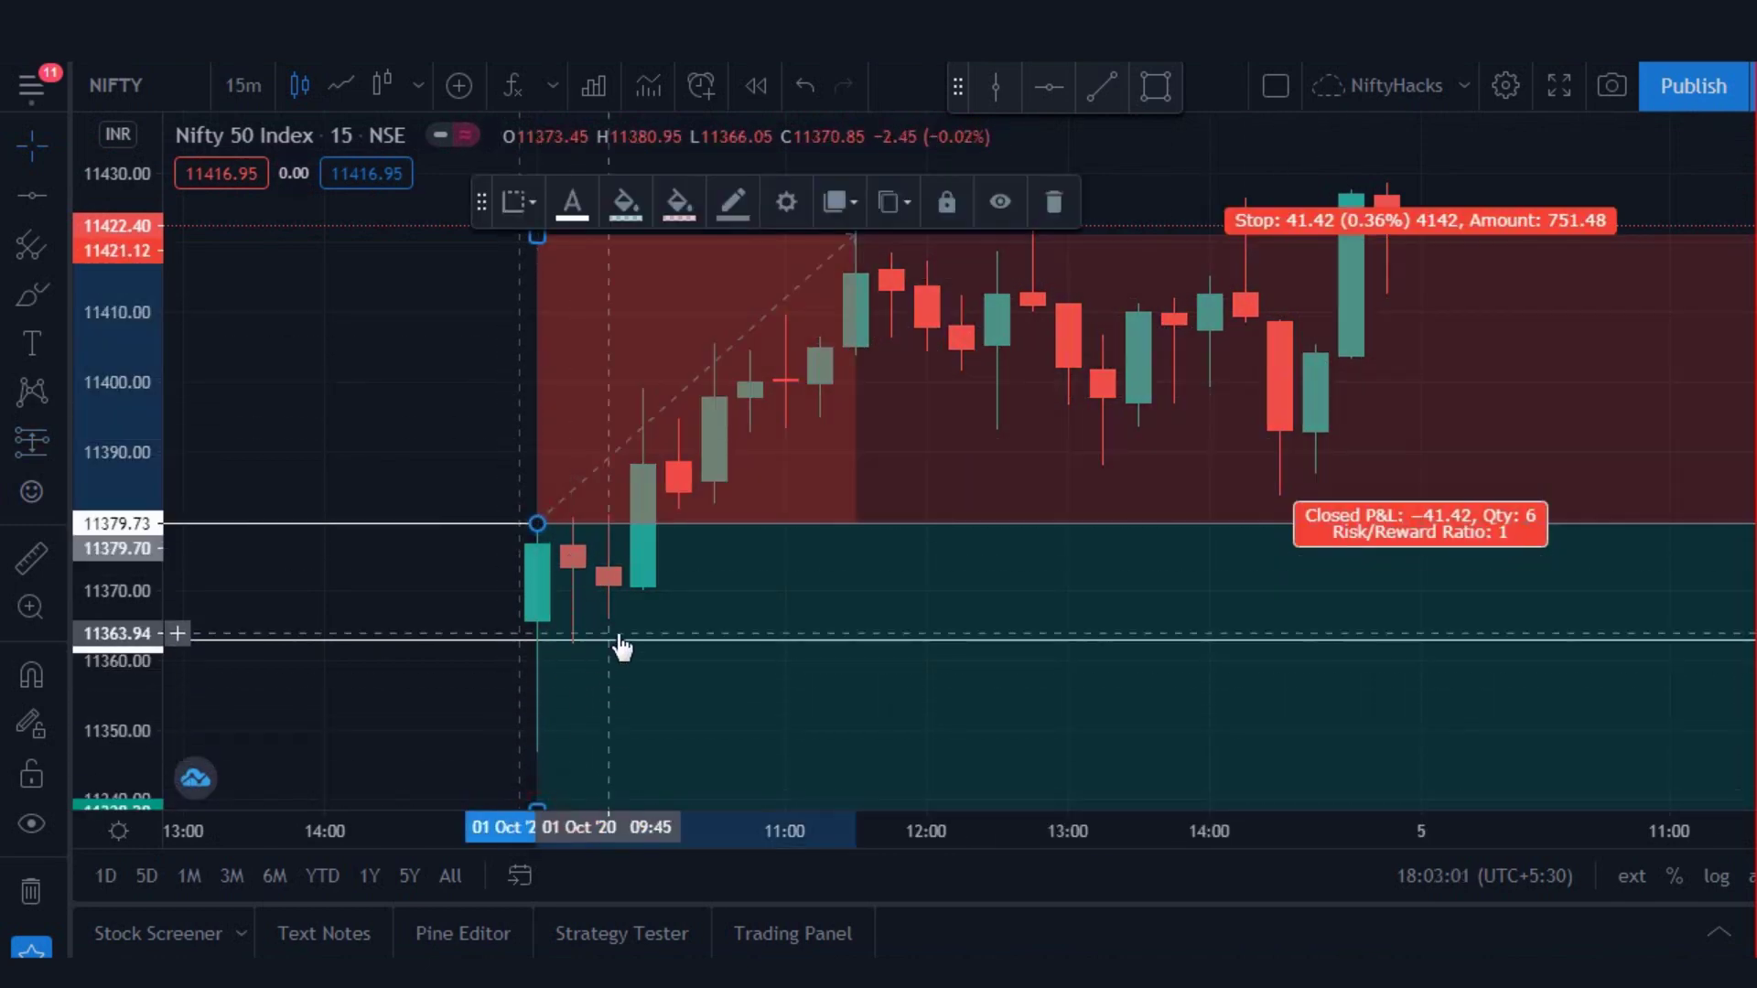
pyautogui.click(534, 797)
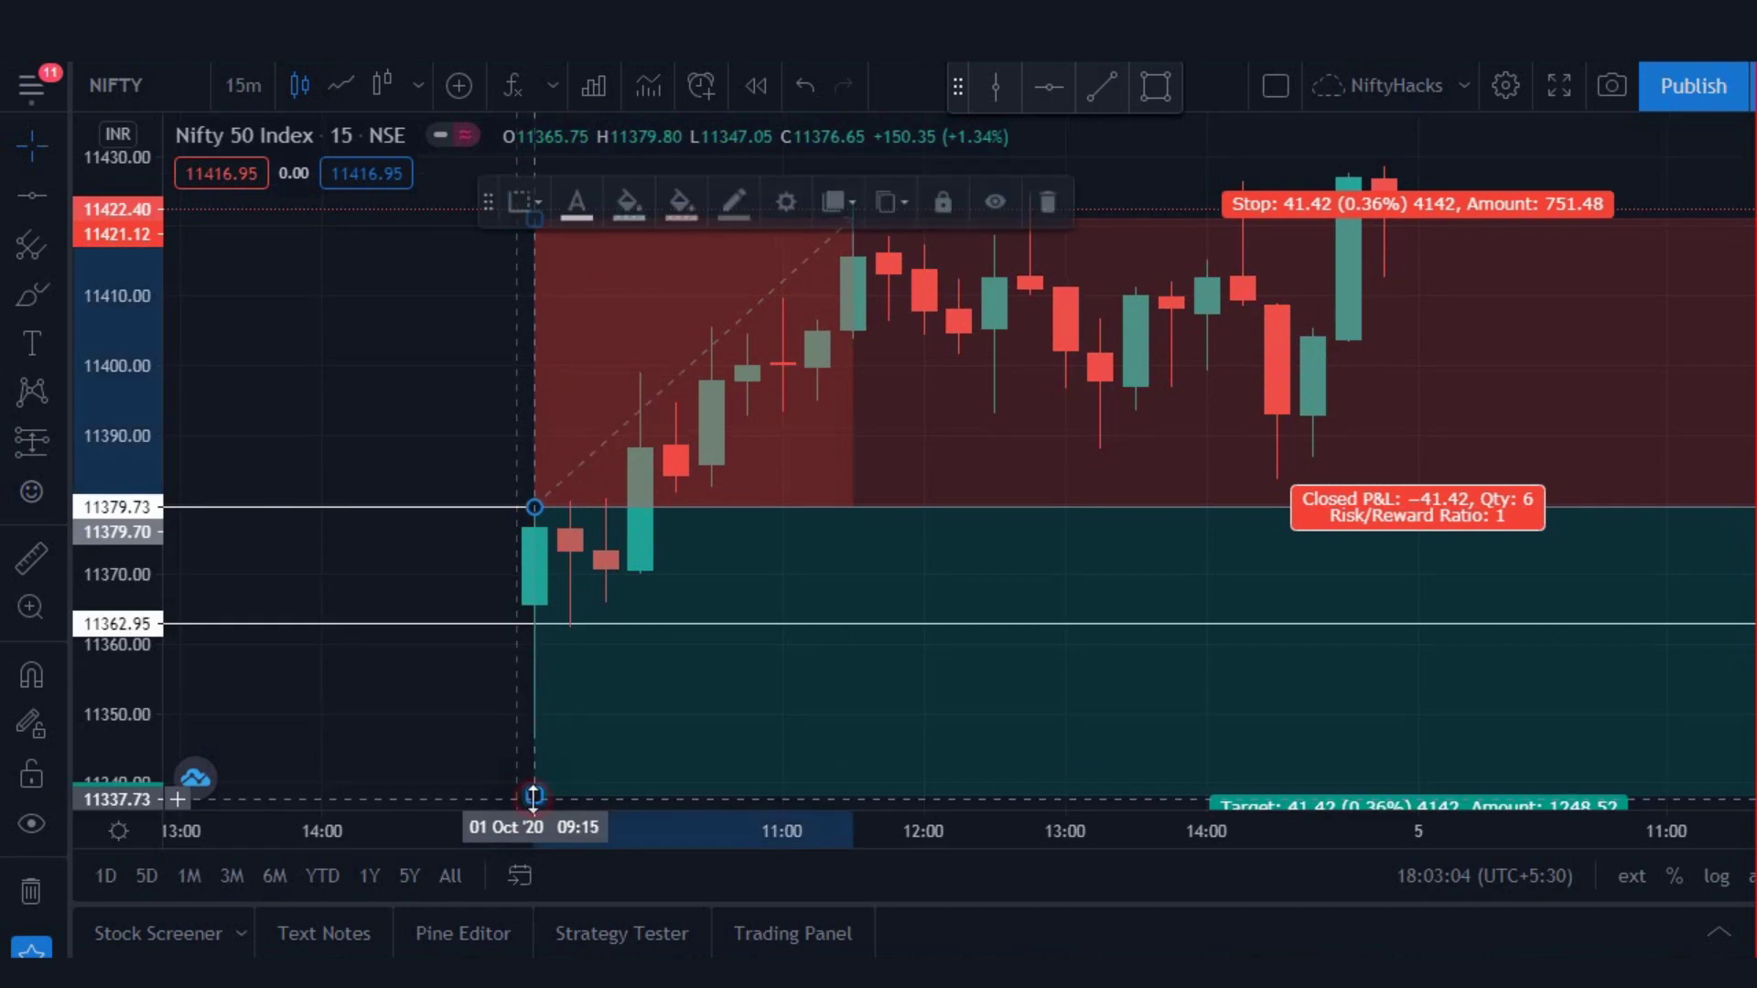
pyautogui.moveTo(534, 796); pyautogui.dragTo(541, 628)
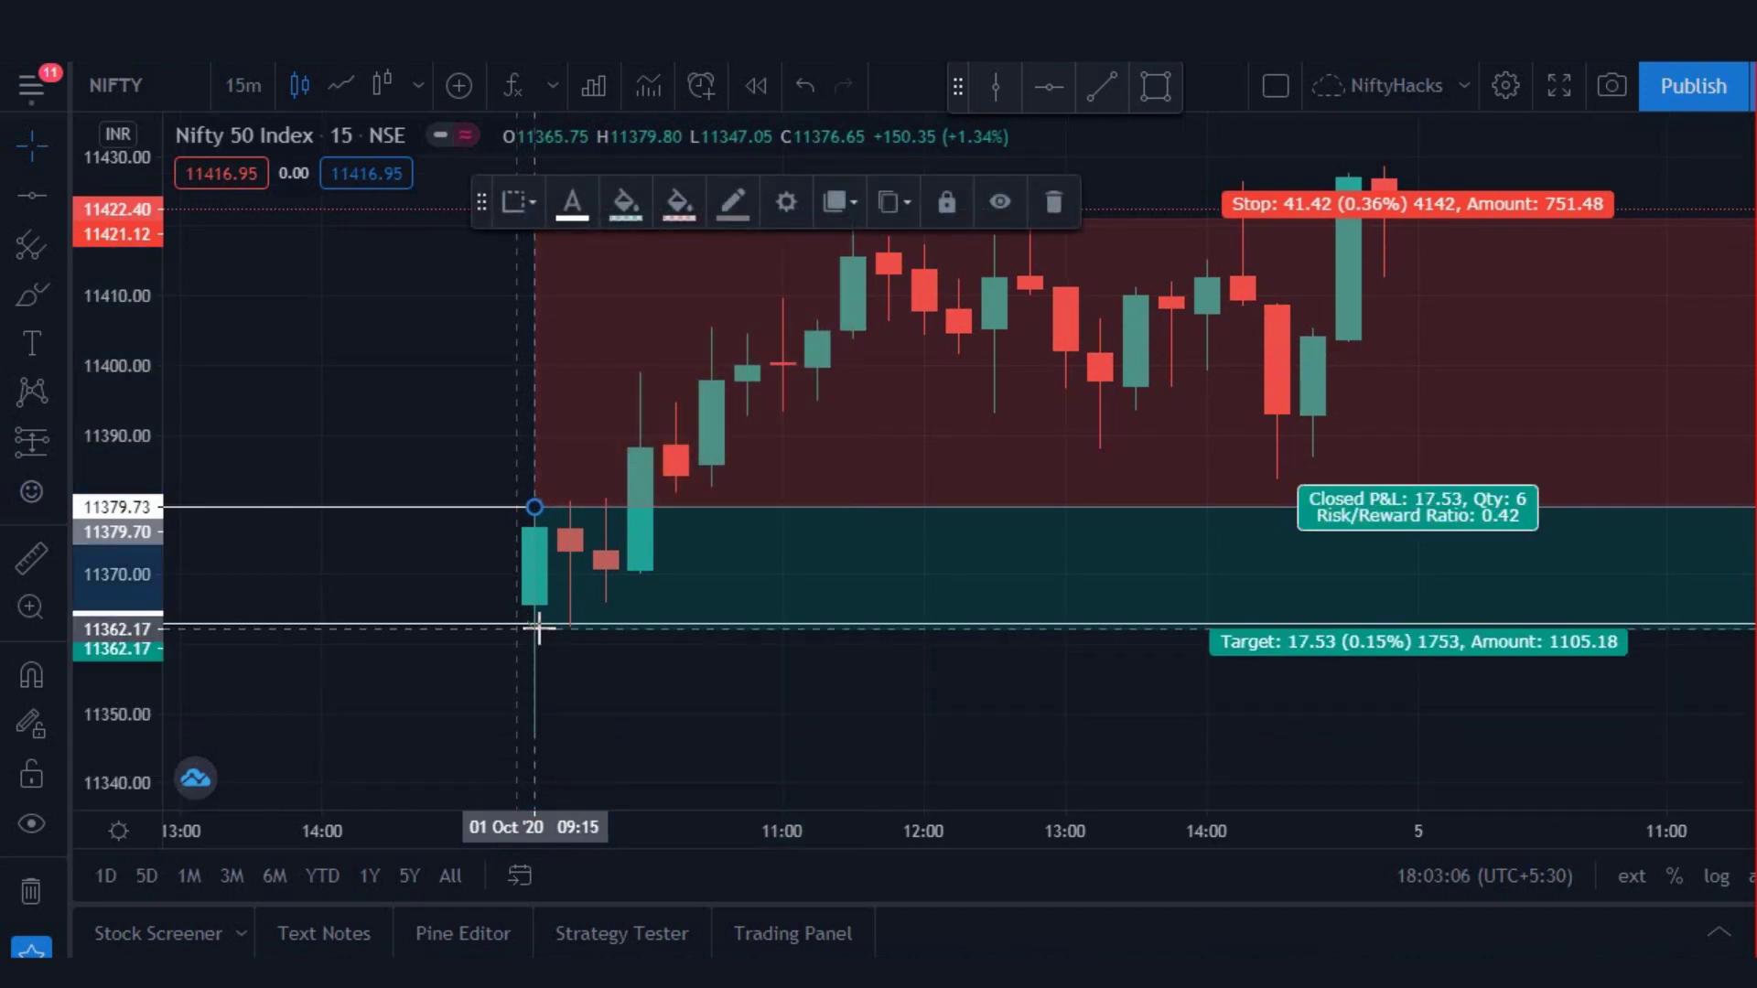
pyautogui.moveTo(787, 670); pyautogui.dragTo(562, 767)
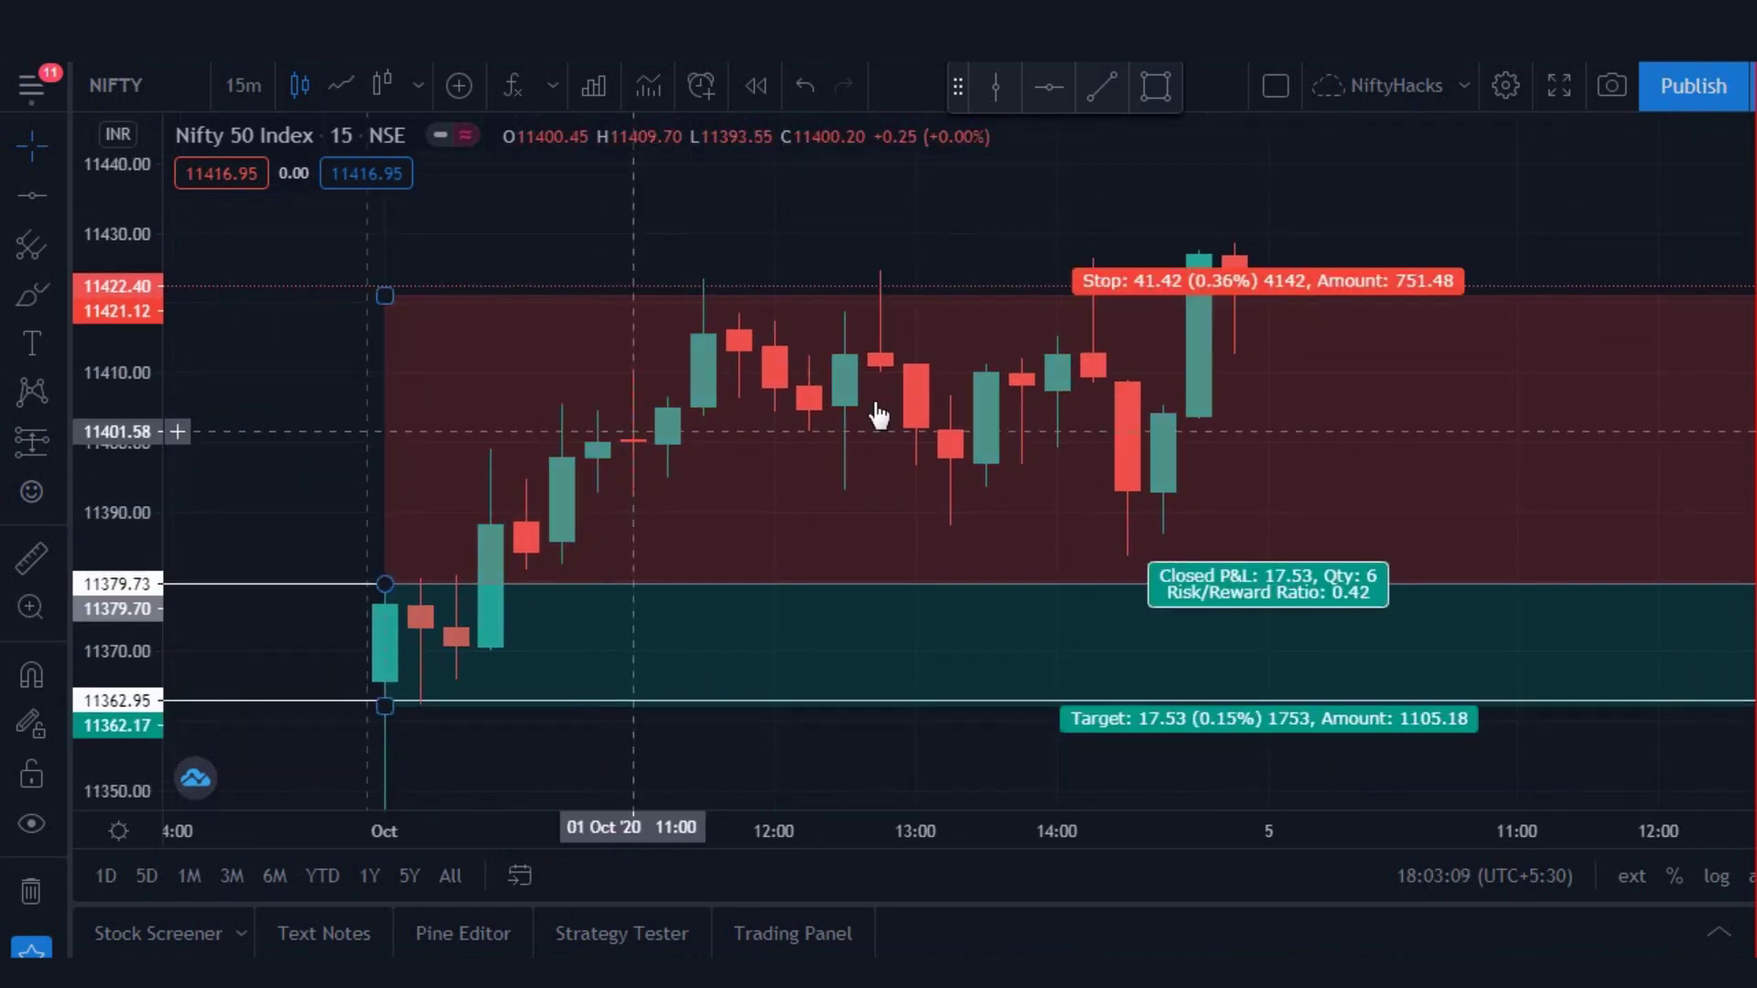
pyautogui.click(385, 296)
pyautogui.moveTo(385, 296); pyautogui.dragTo(451, 264)
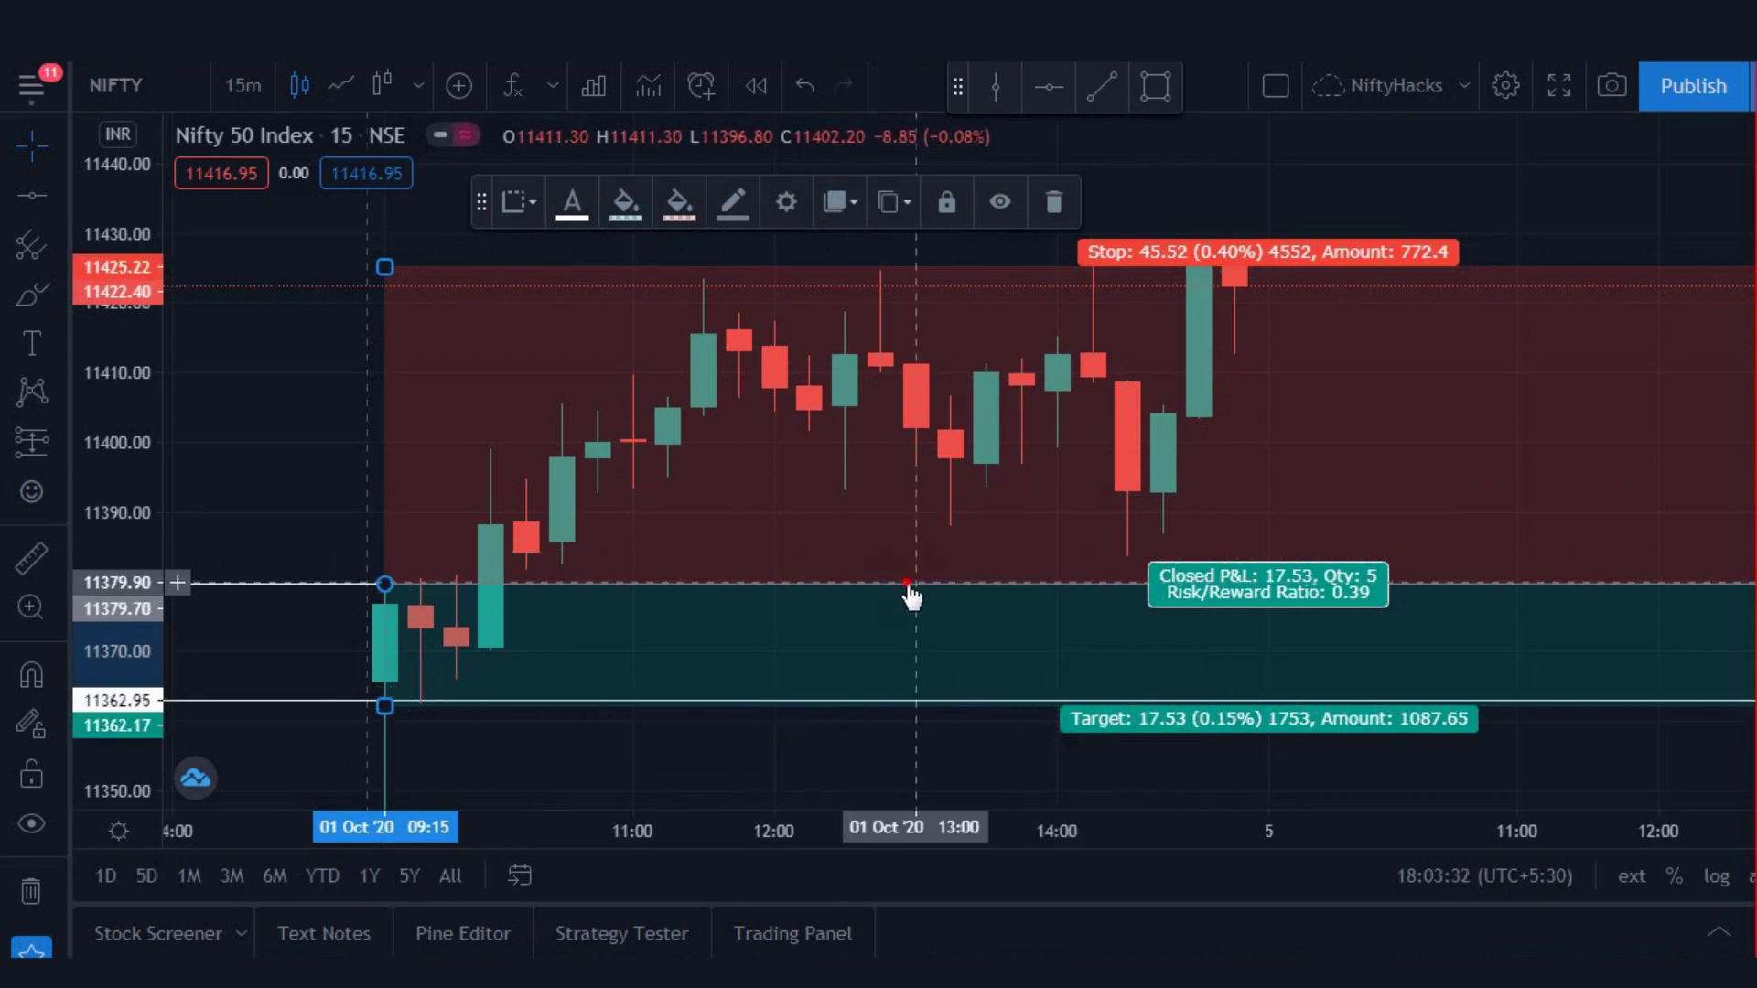
pyautogui.click(1052, 200)
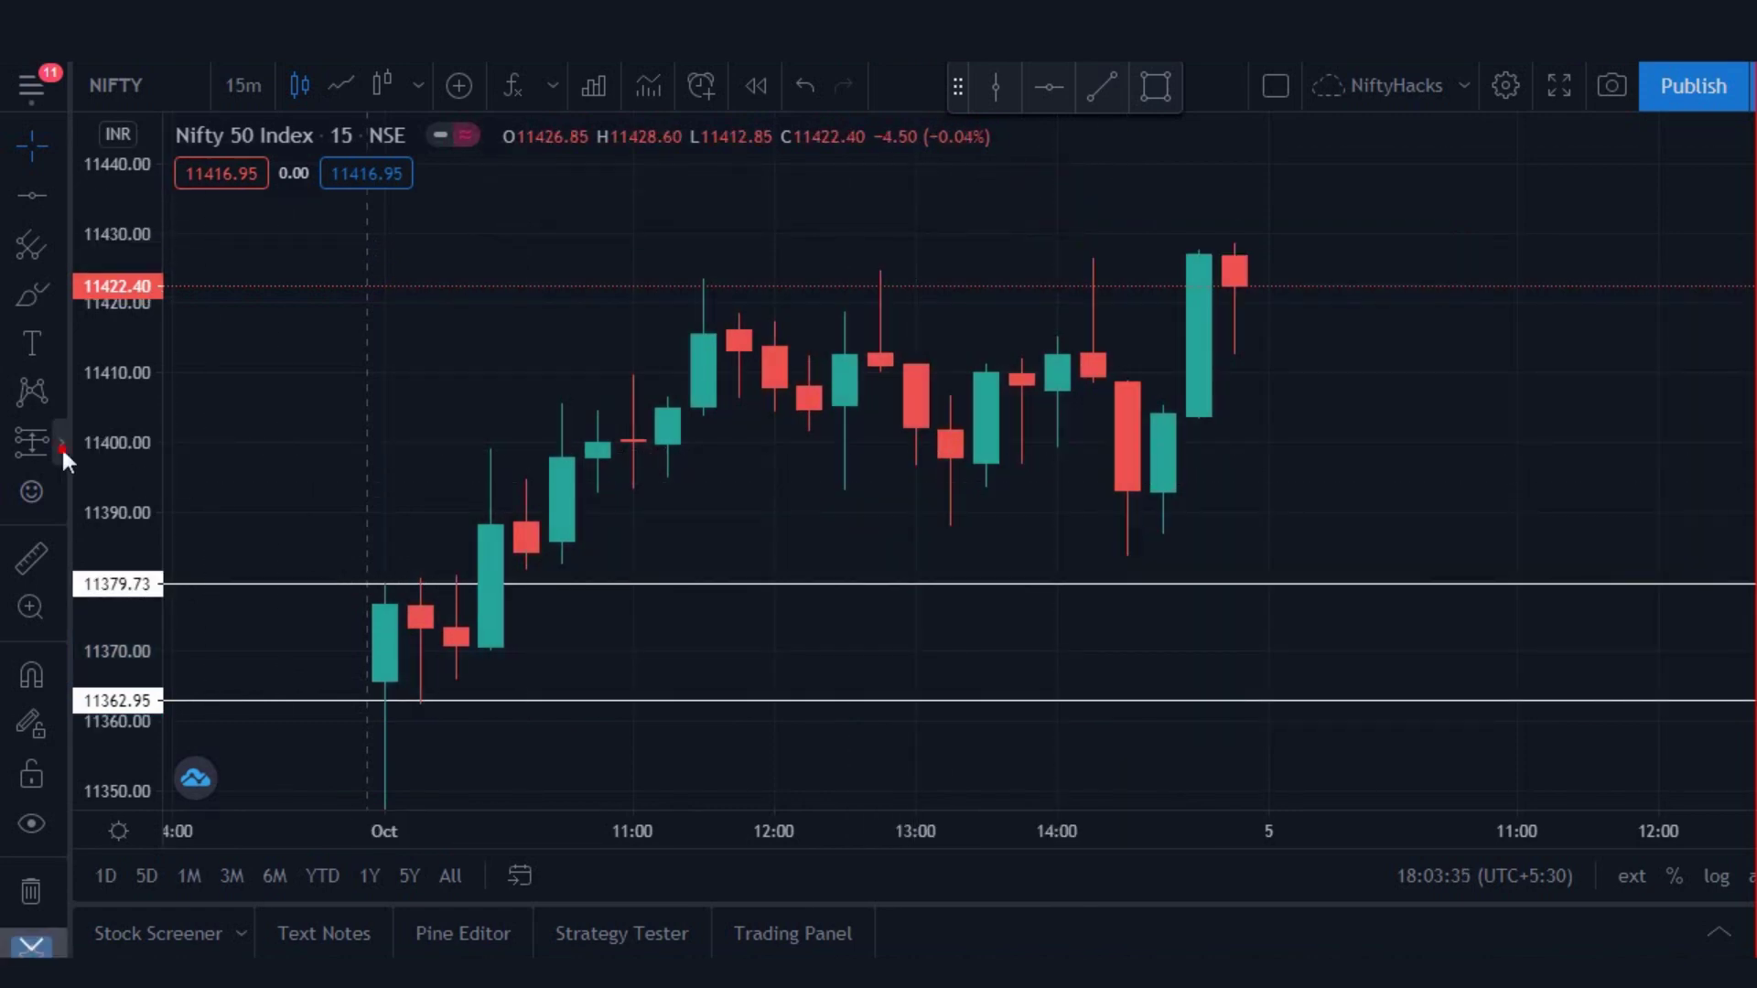
# Place a long position at the 1 Oct first candle's high, with its stop at about 11362.36 and its target at about 11425.22.
pyautogui.click(60, 446)
pyautogui.click(147, 458)
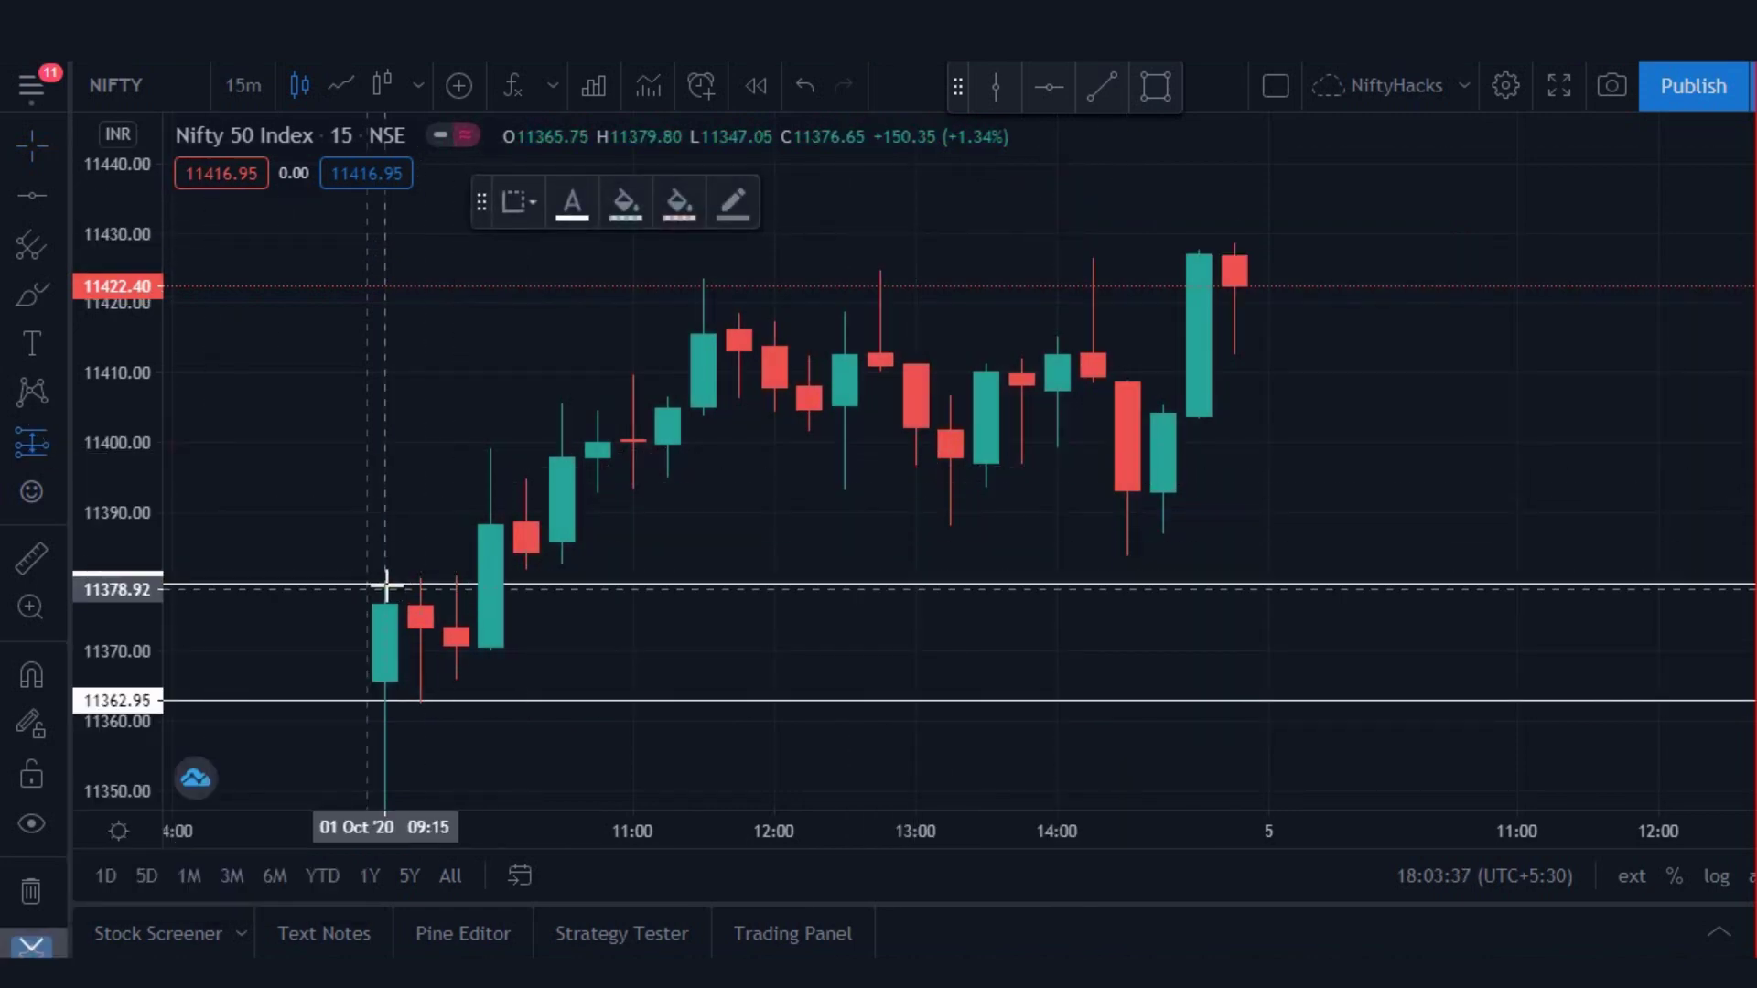
pyautogui.click(385, 581)
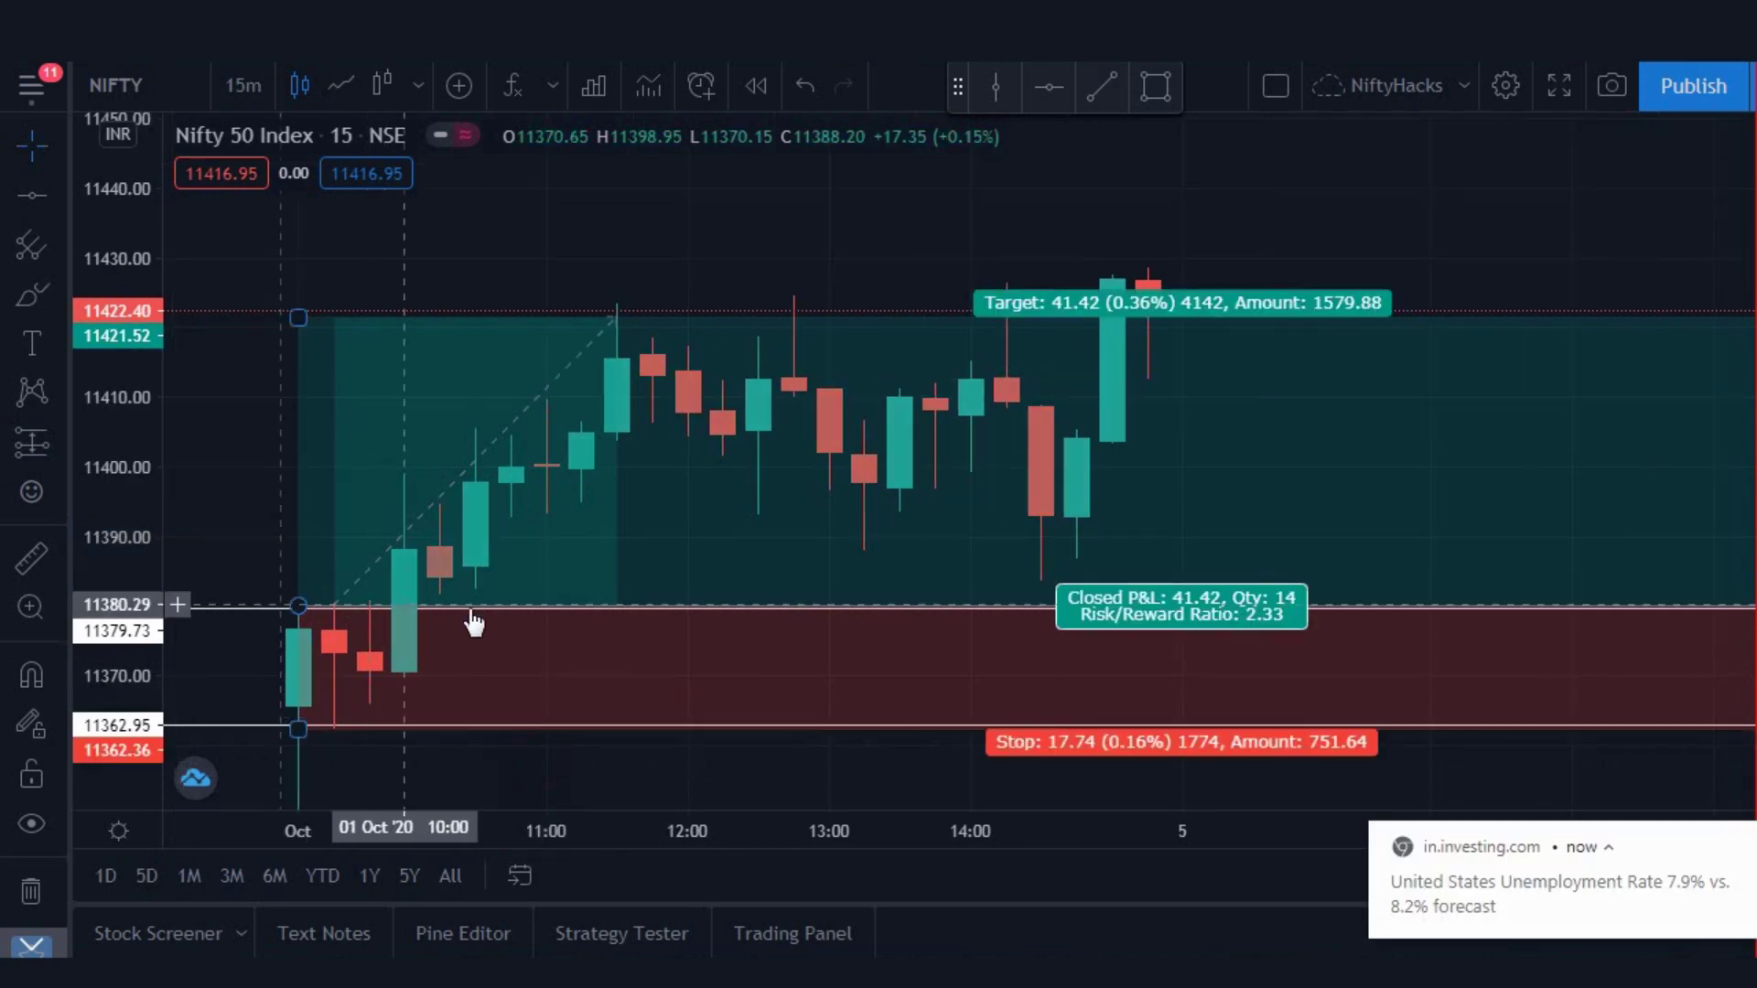
pyautogui.moveTo(302, 320); pyautogui.dragTo(331, 291)
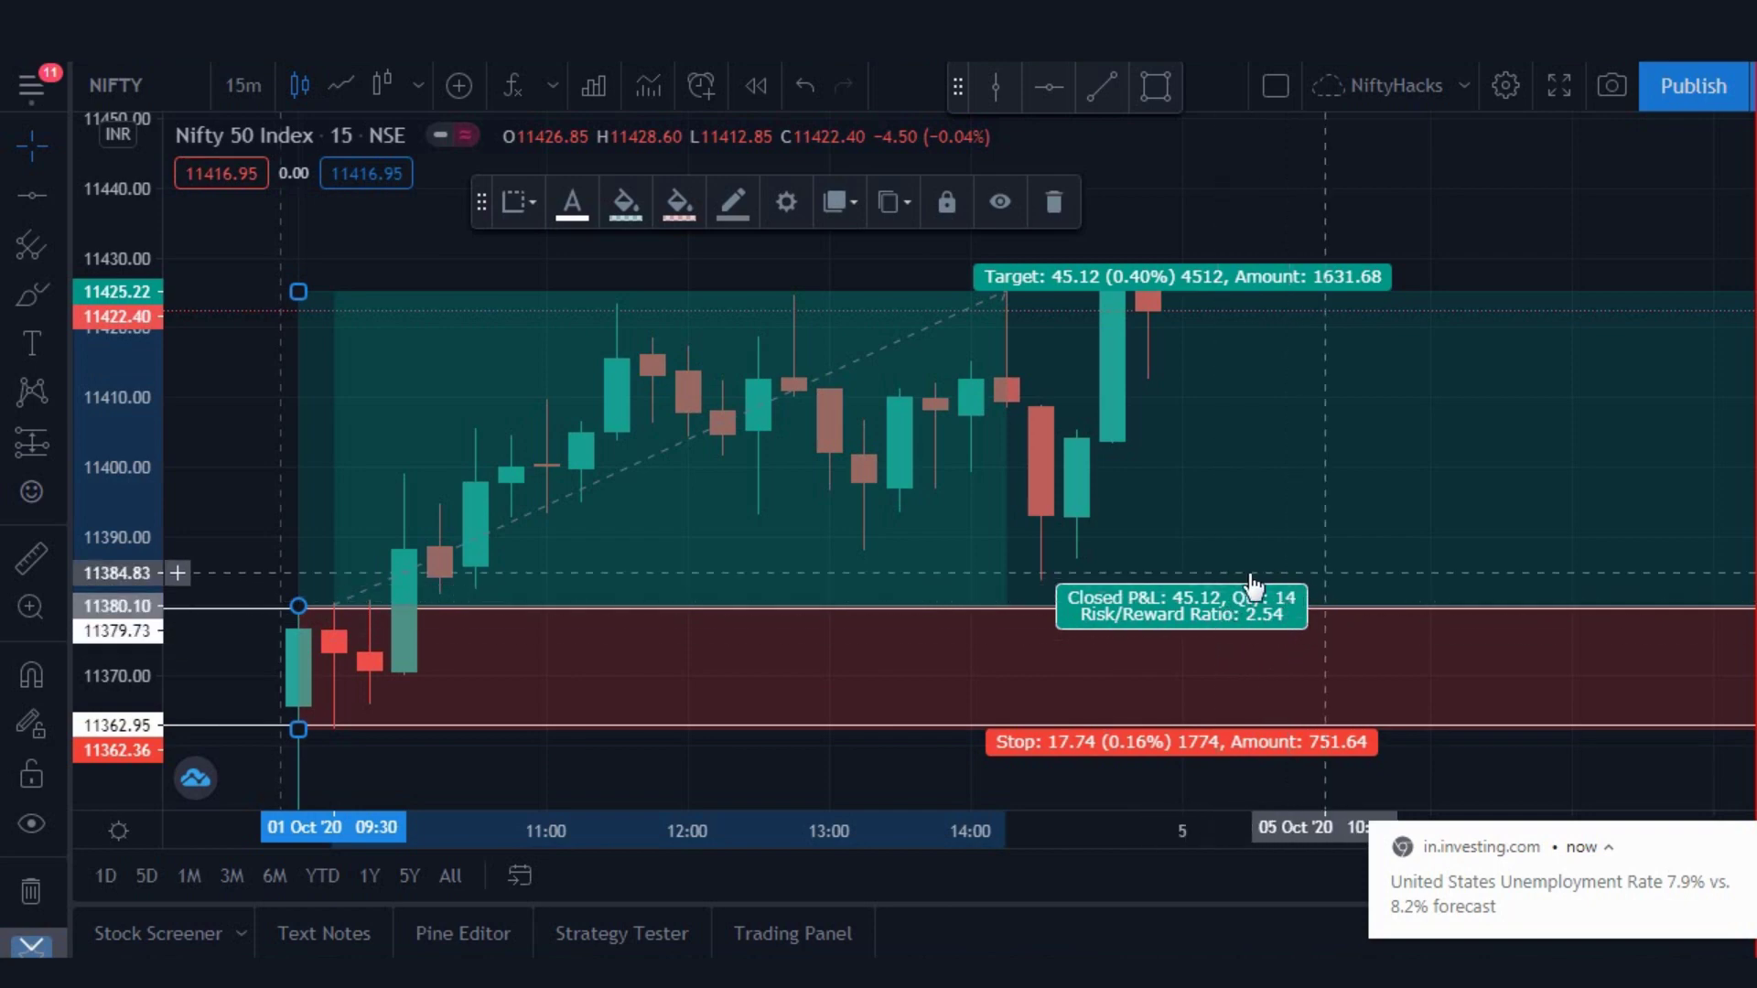
pyautogui.moveTo(465, 747); pyautogui.dragTo(481, 705)
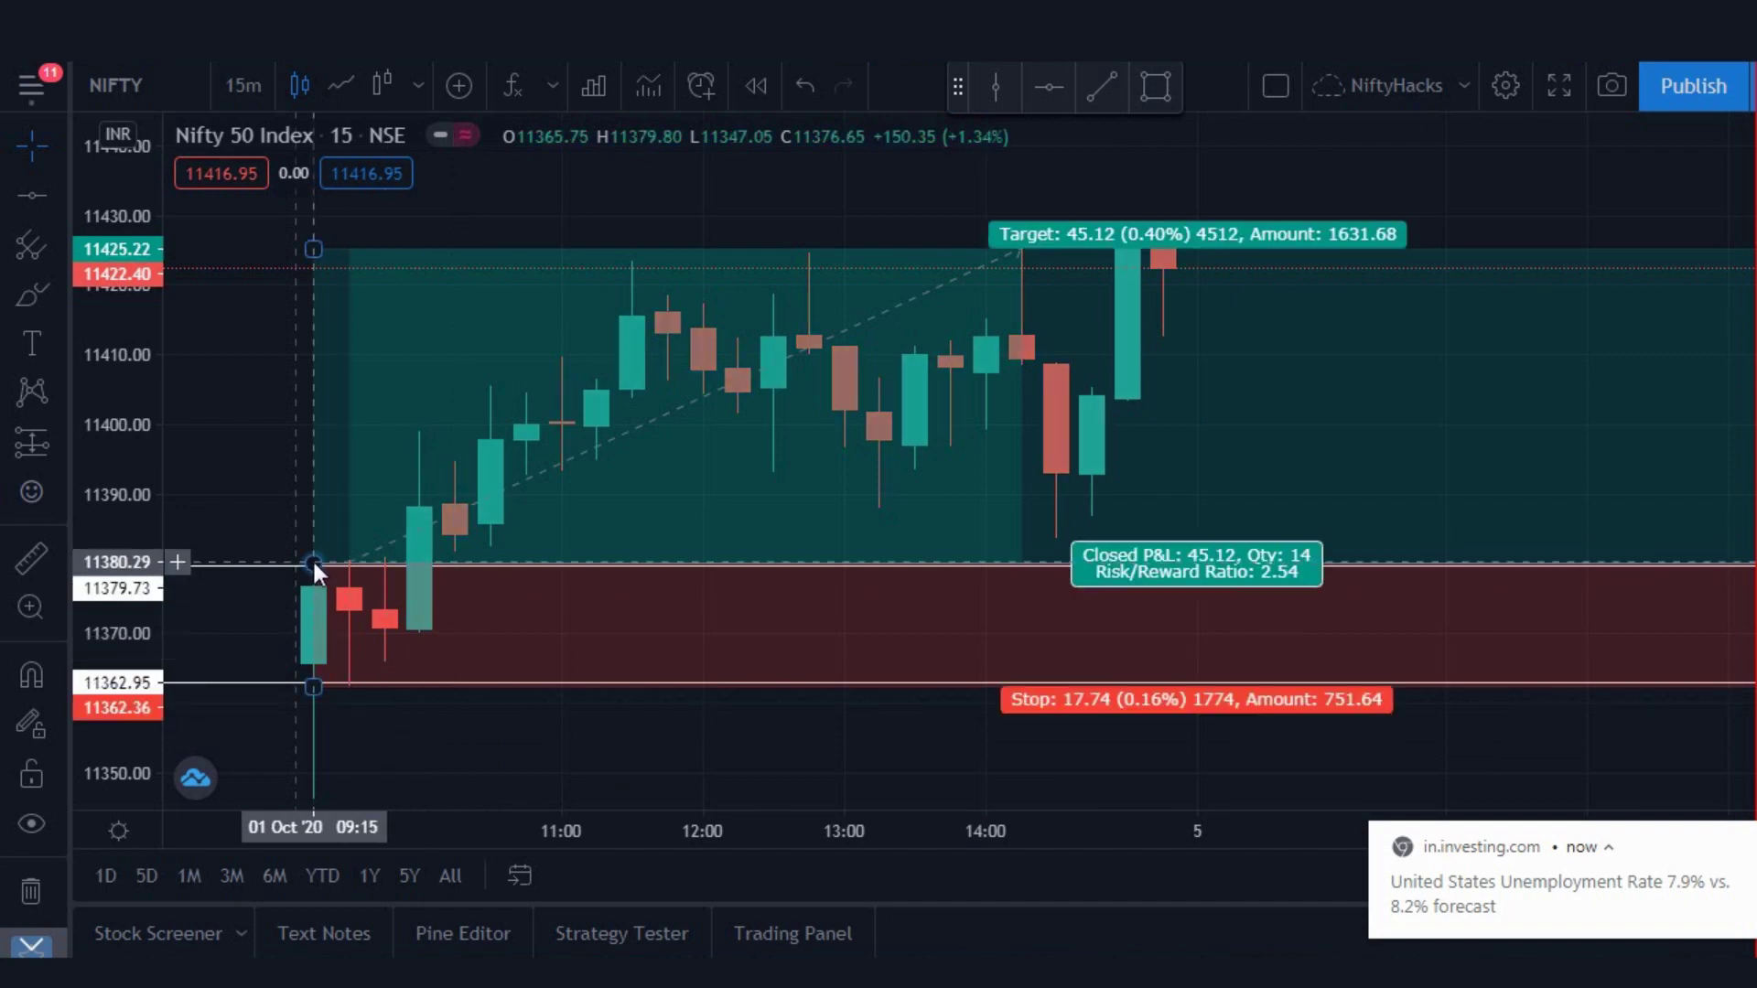
pyautogui.click(498, 724)
pyautogui.moveTo(523, 723); pyautogui.dragTo(673, 669)
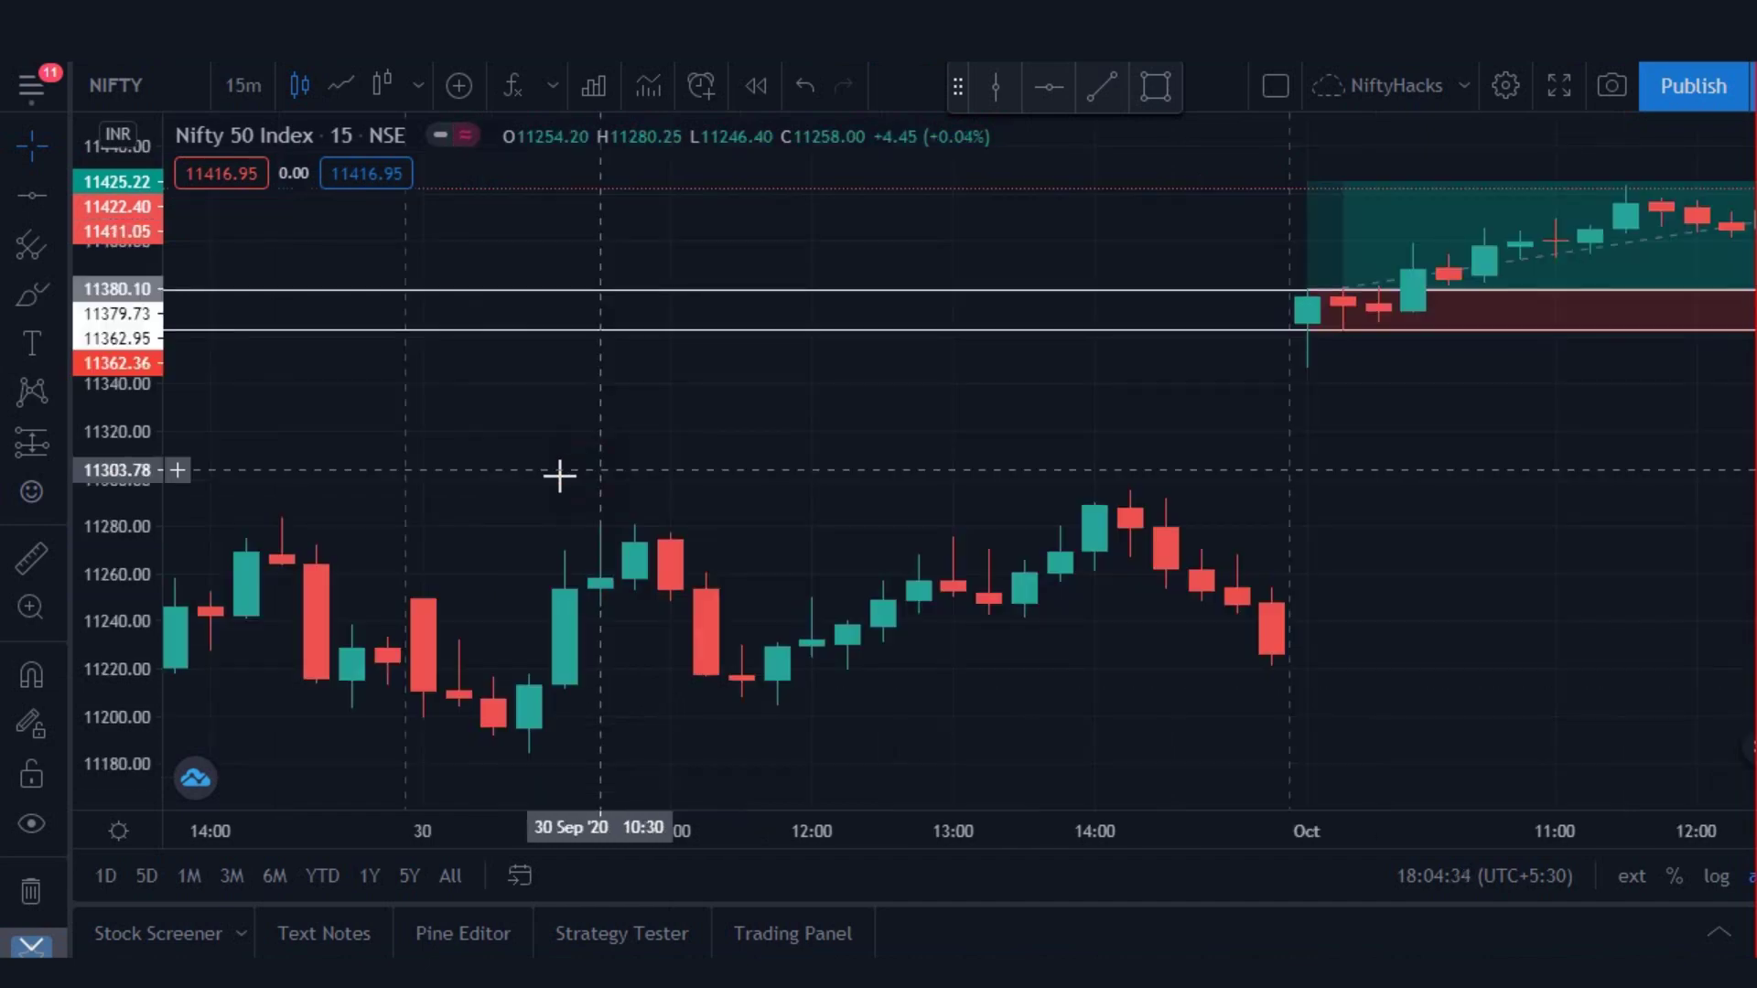
# Draw a horizontal line at the low of the 29 Sep 09:15 candle, at about 11266.36.
pyautogui.moveTo(557, 475); pyautogui.dragTo(1084, 475)
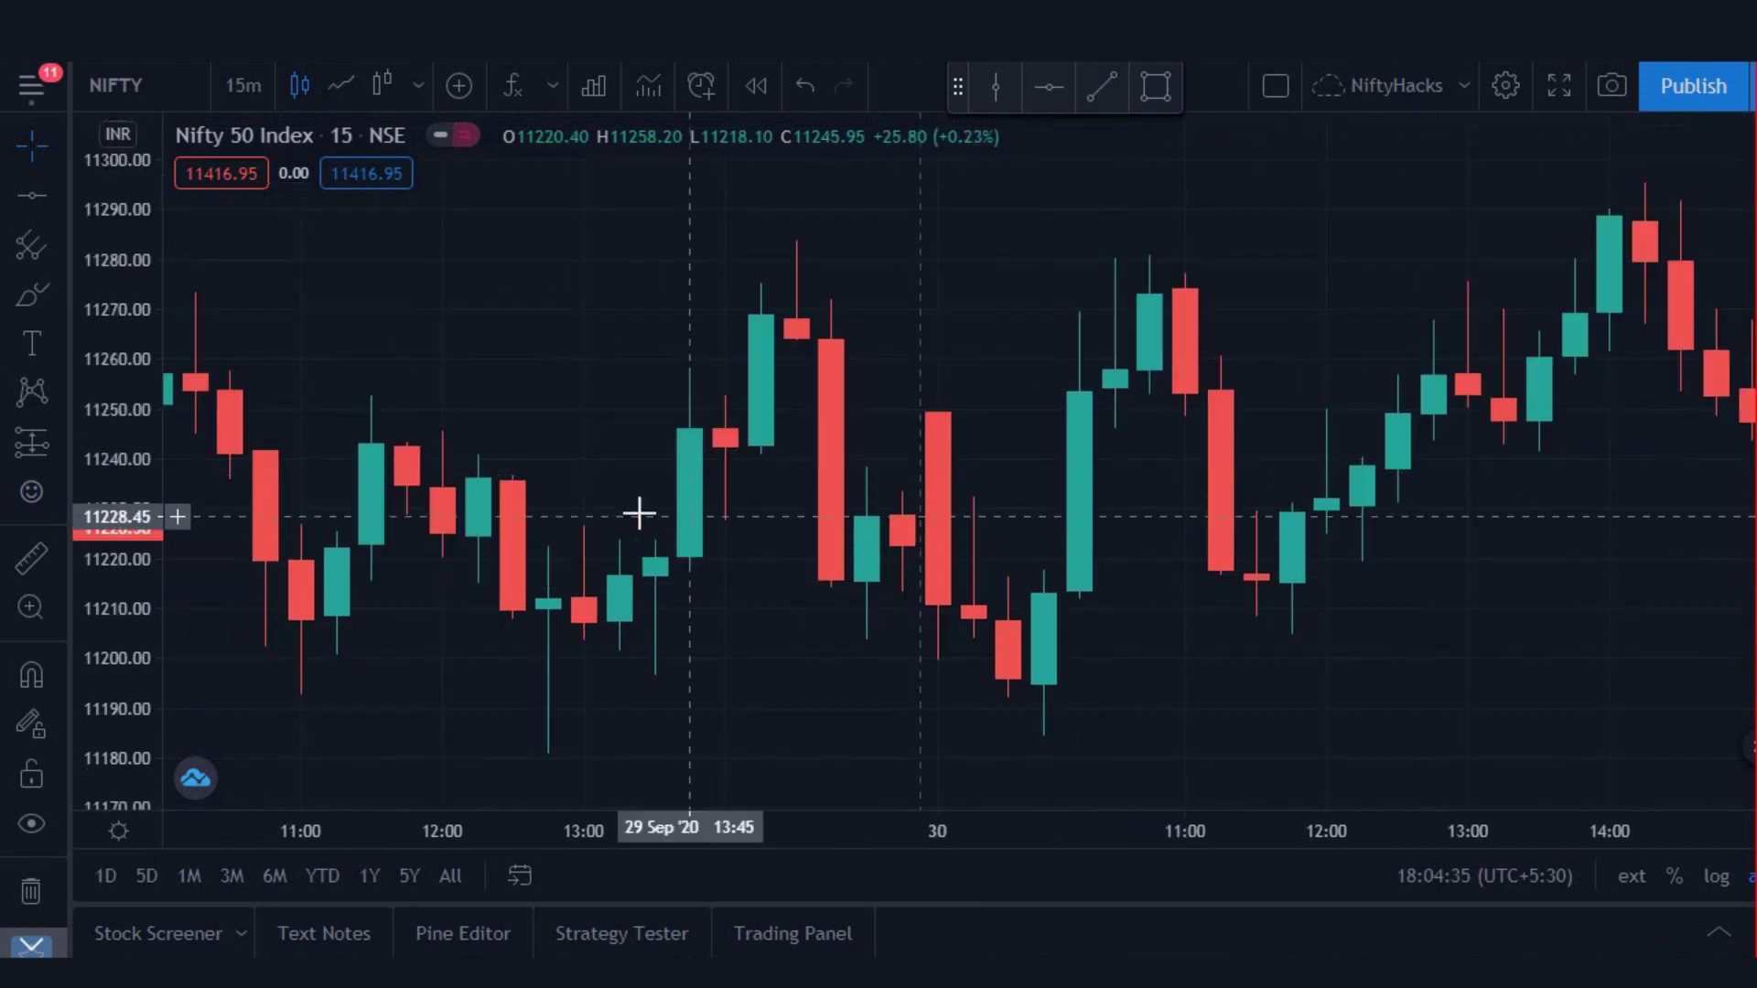
pyautogui.scroll(-5, 635, 599)
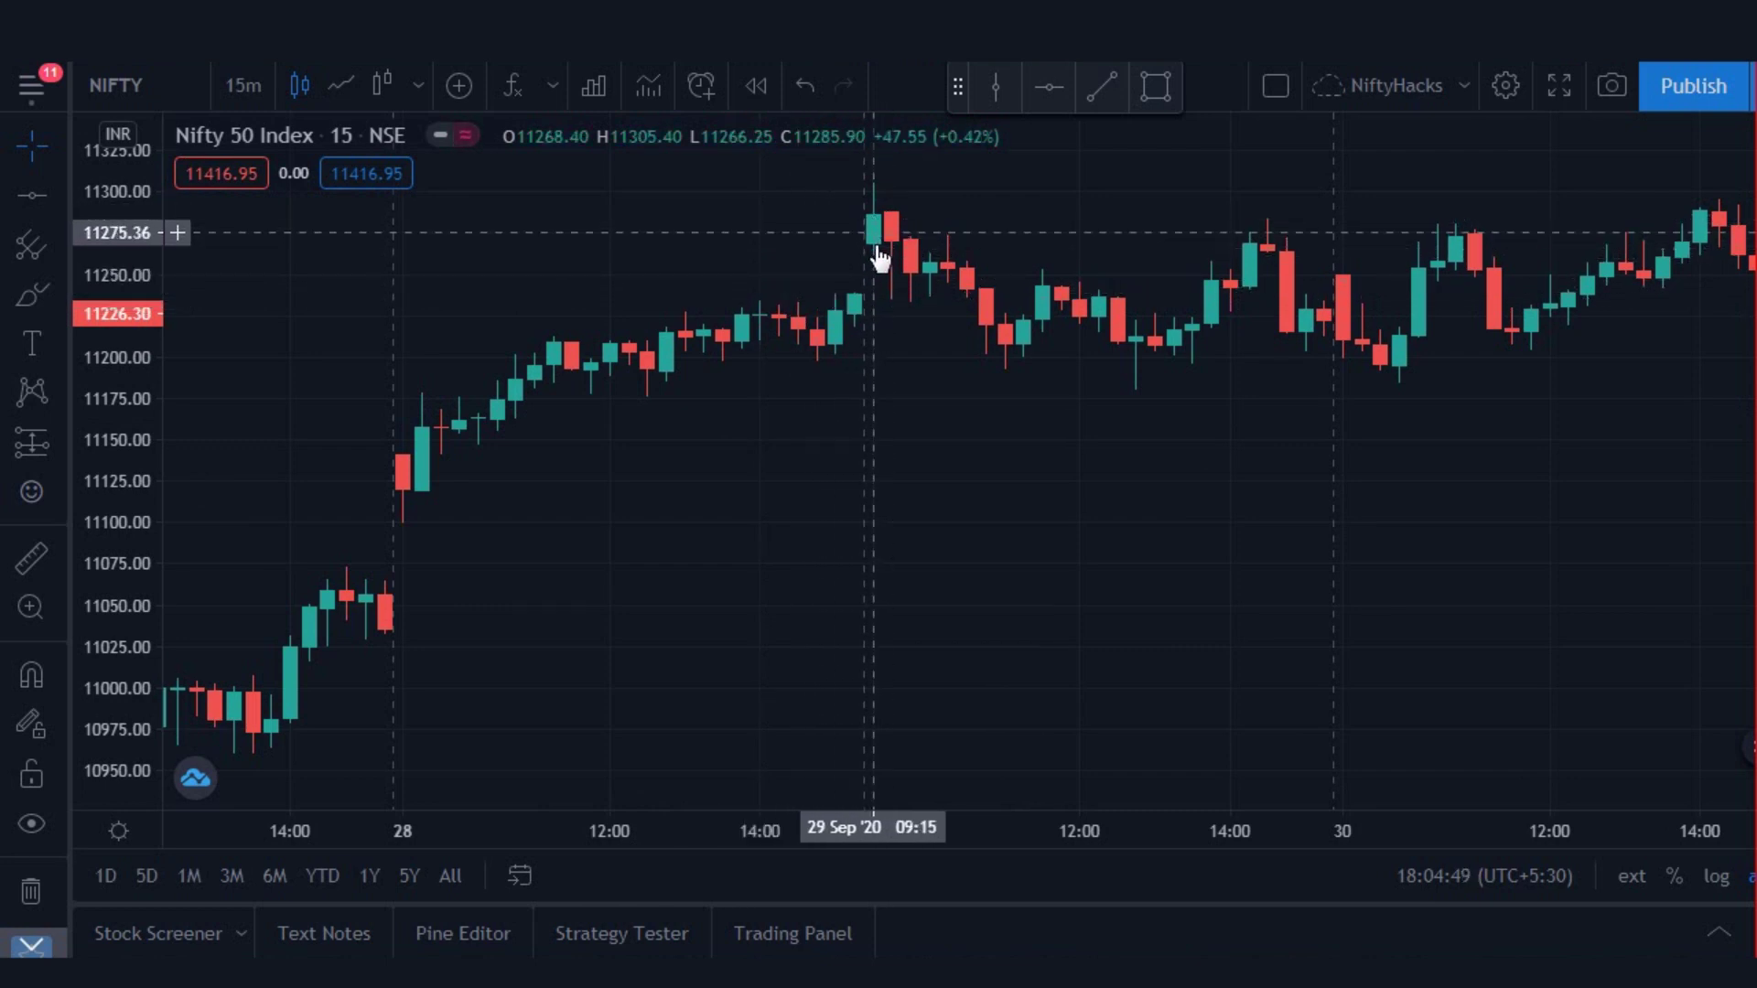
pyautogui.scroll(5, 877, 259)
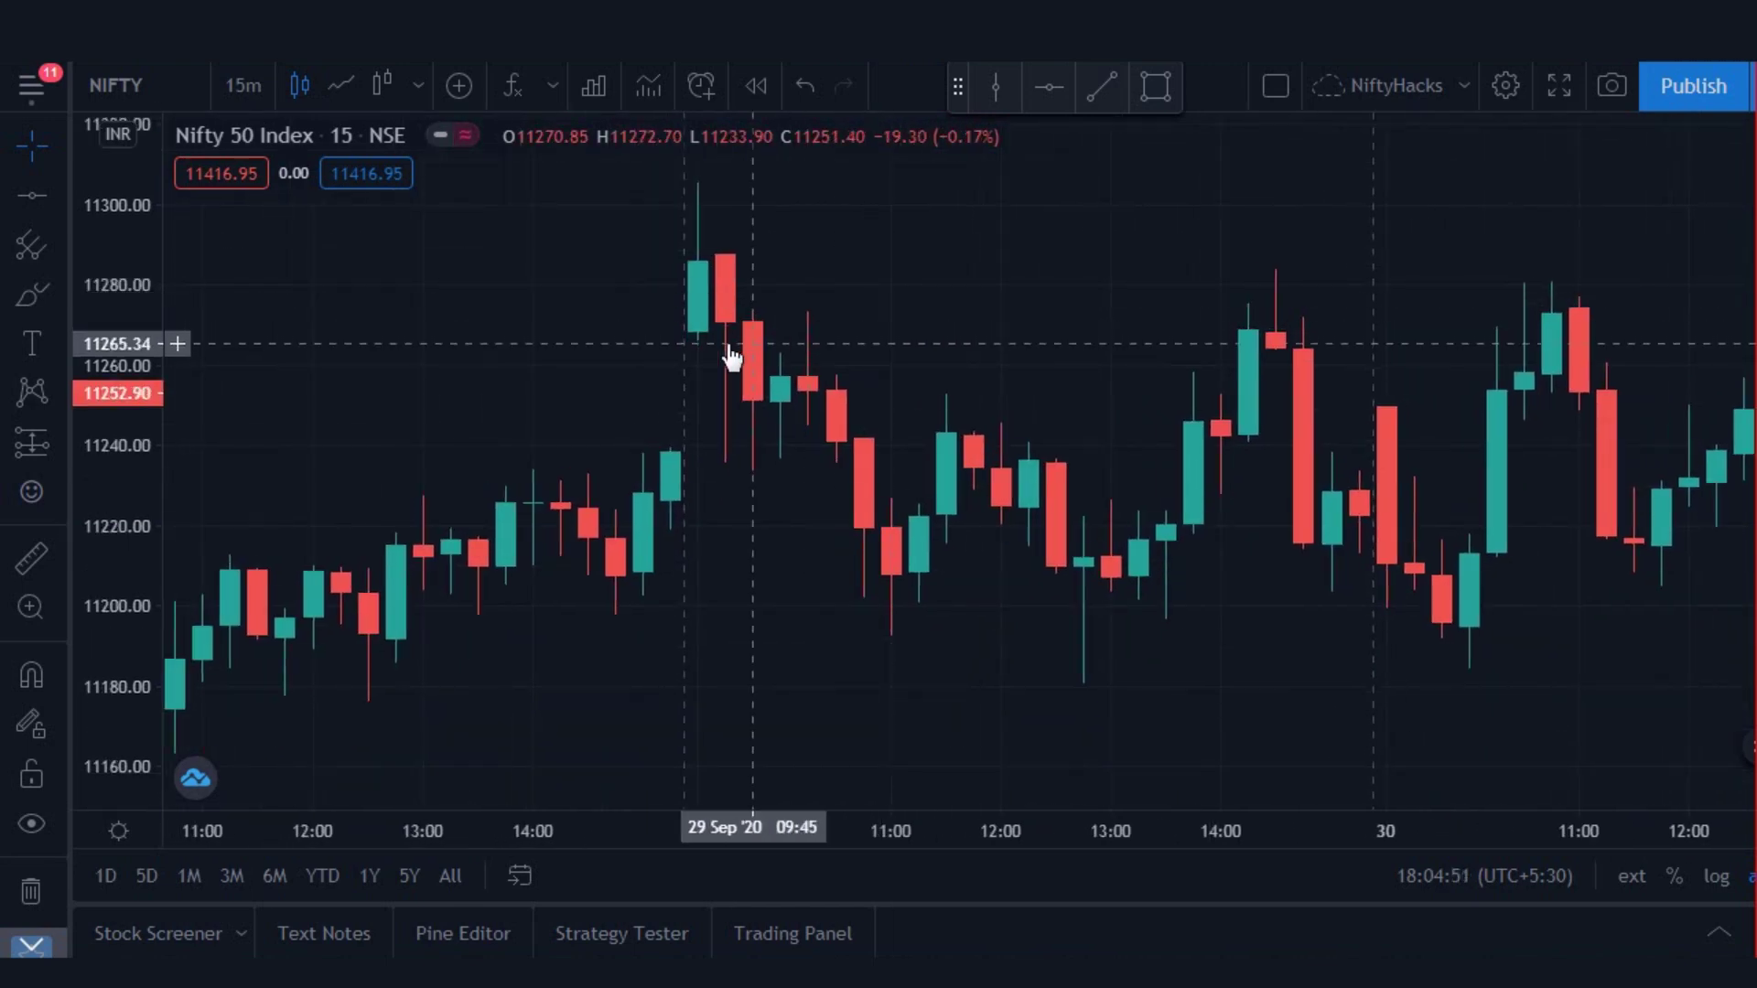
pyautogui.hotkey('alt', 'h')
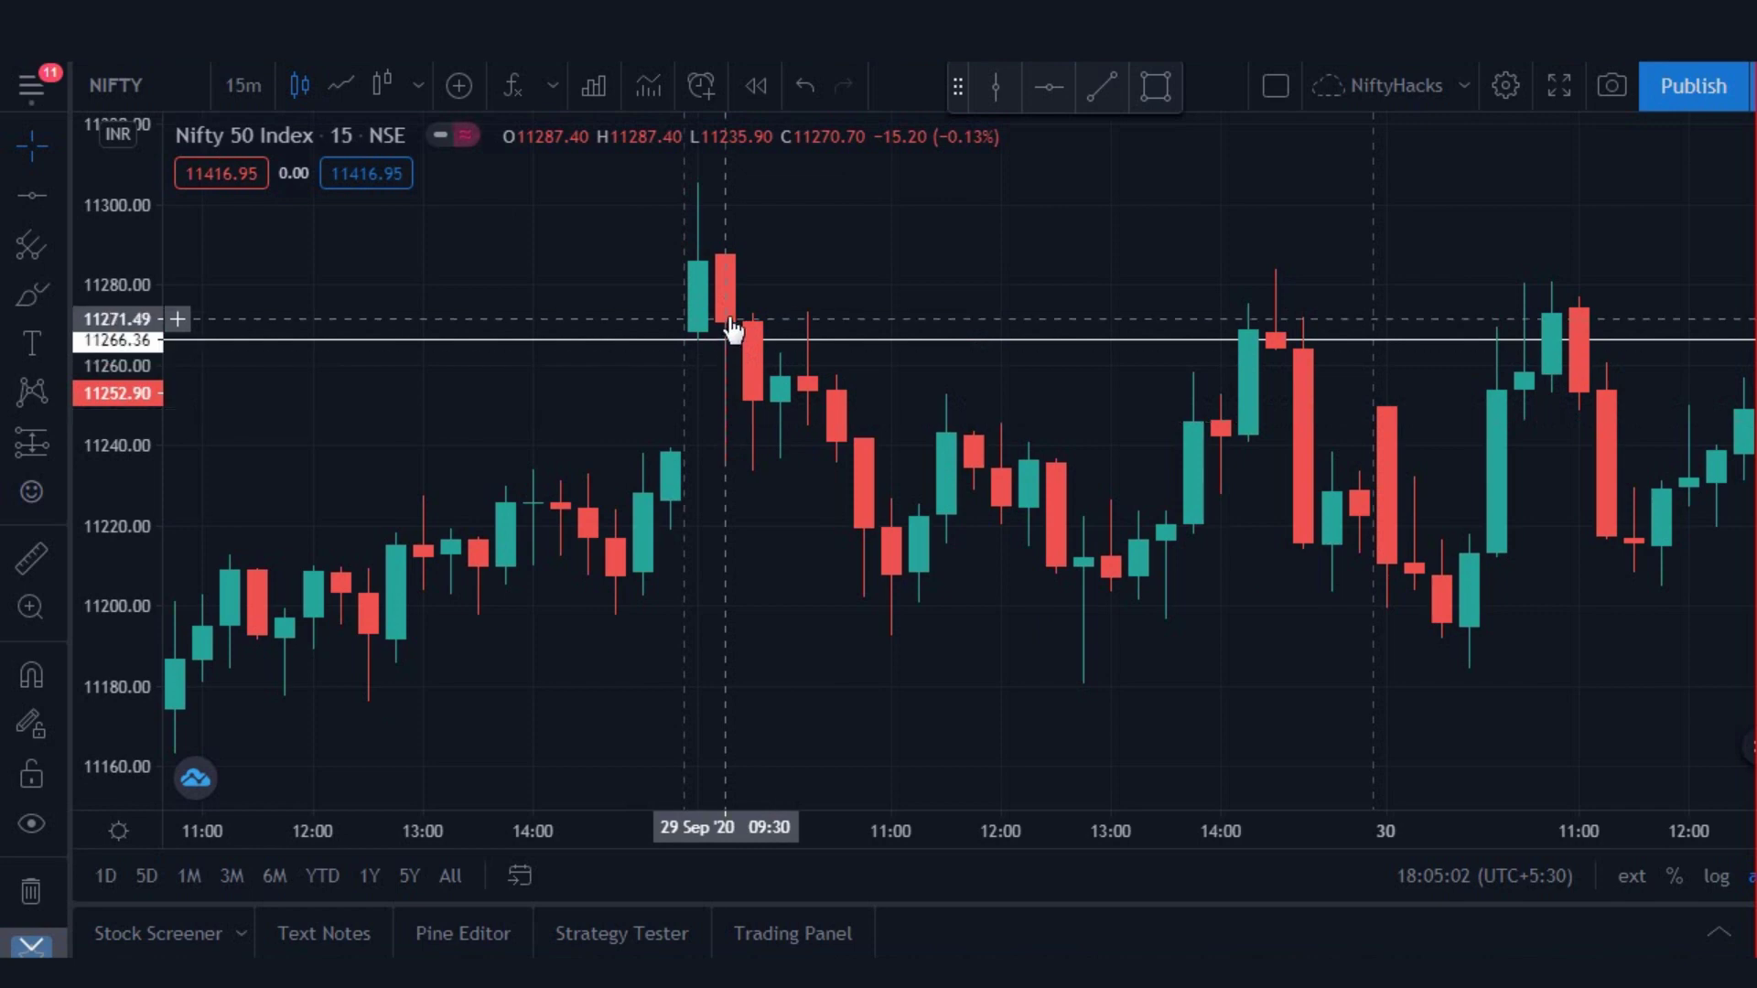
# Draw a horizontal line at the 29 Sep second candle's high, about 11287.90, and place a short position from the first candle's low with its stop there.
pyautogui.click(1044, 101)
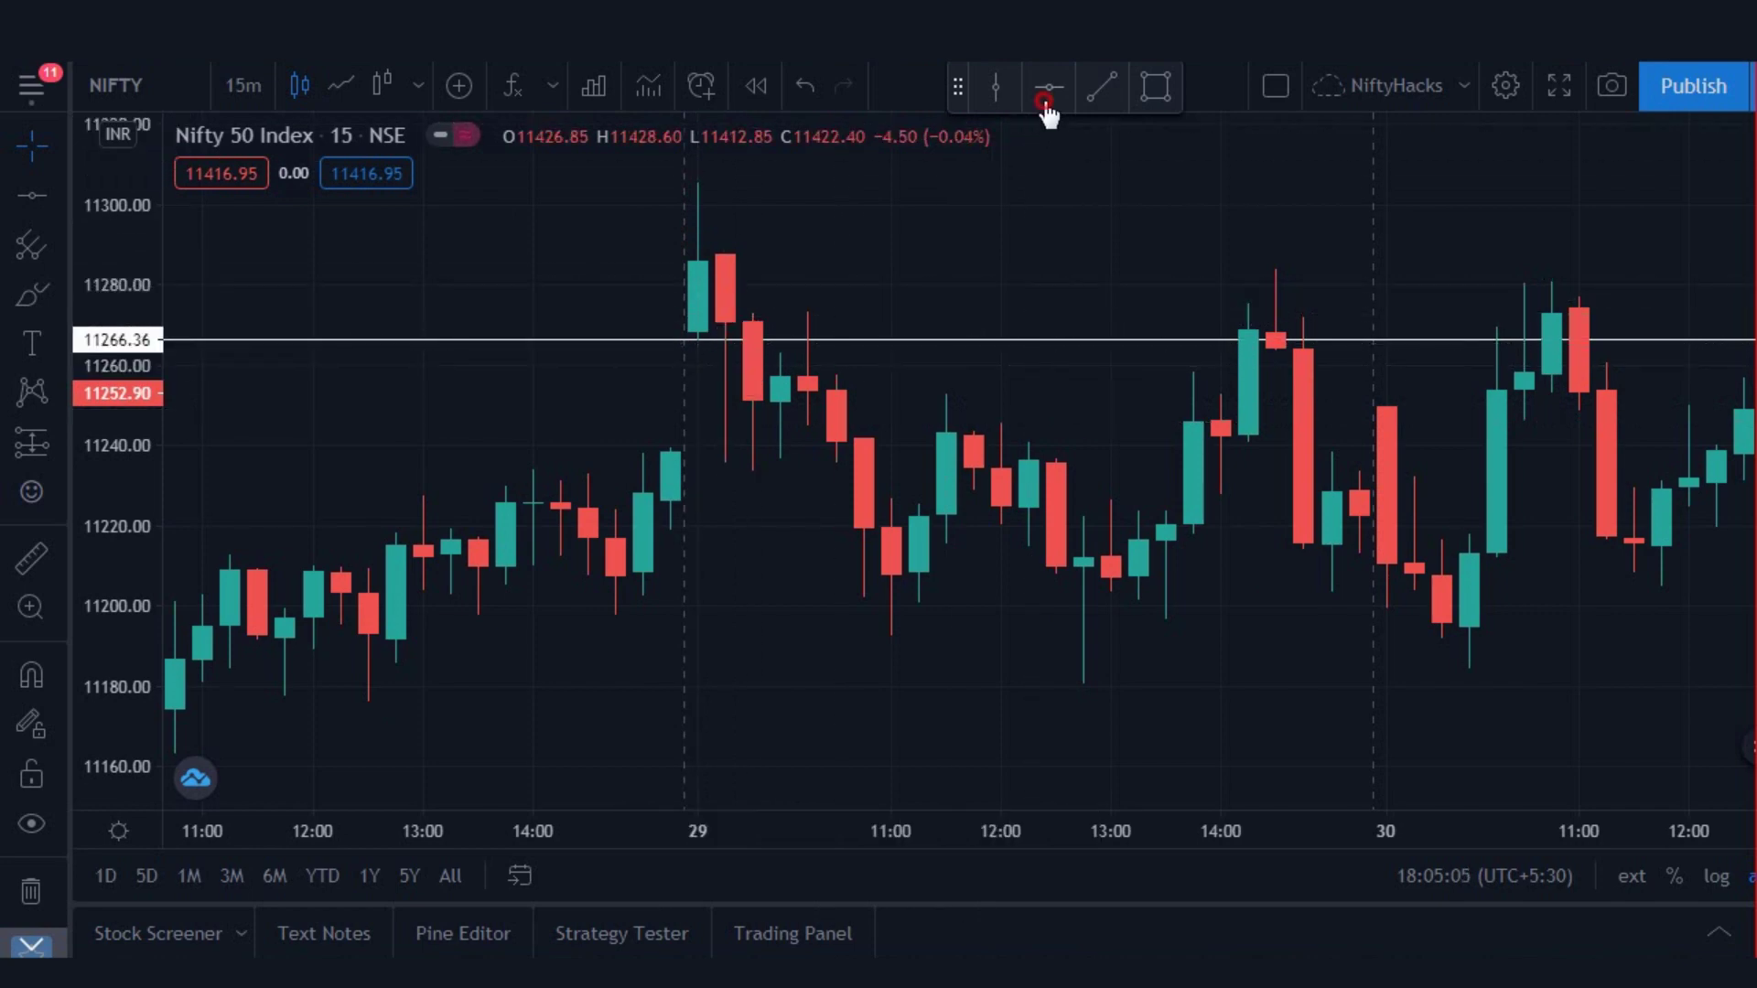
pyautogui.click(792, 252)
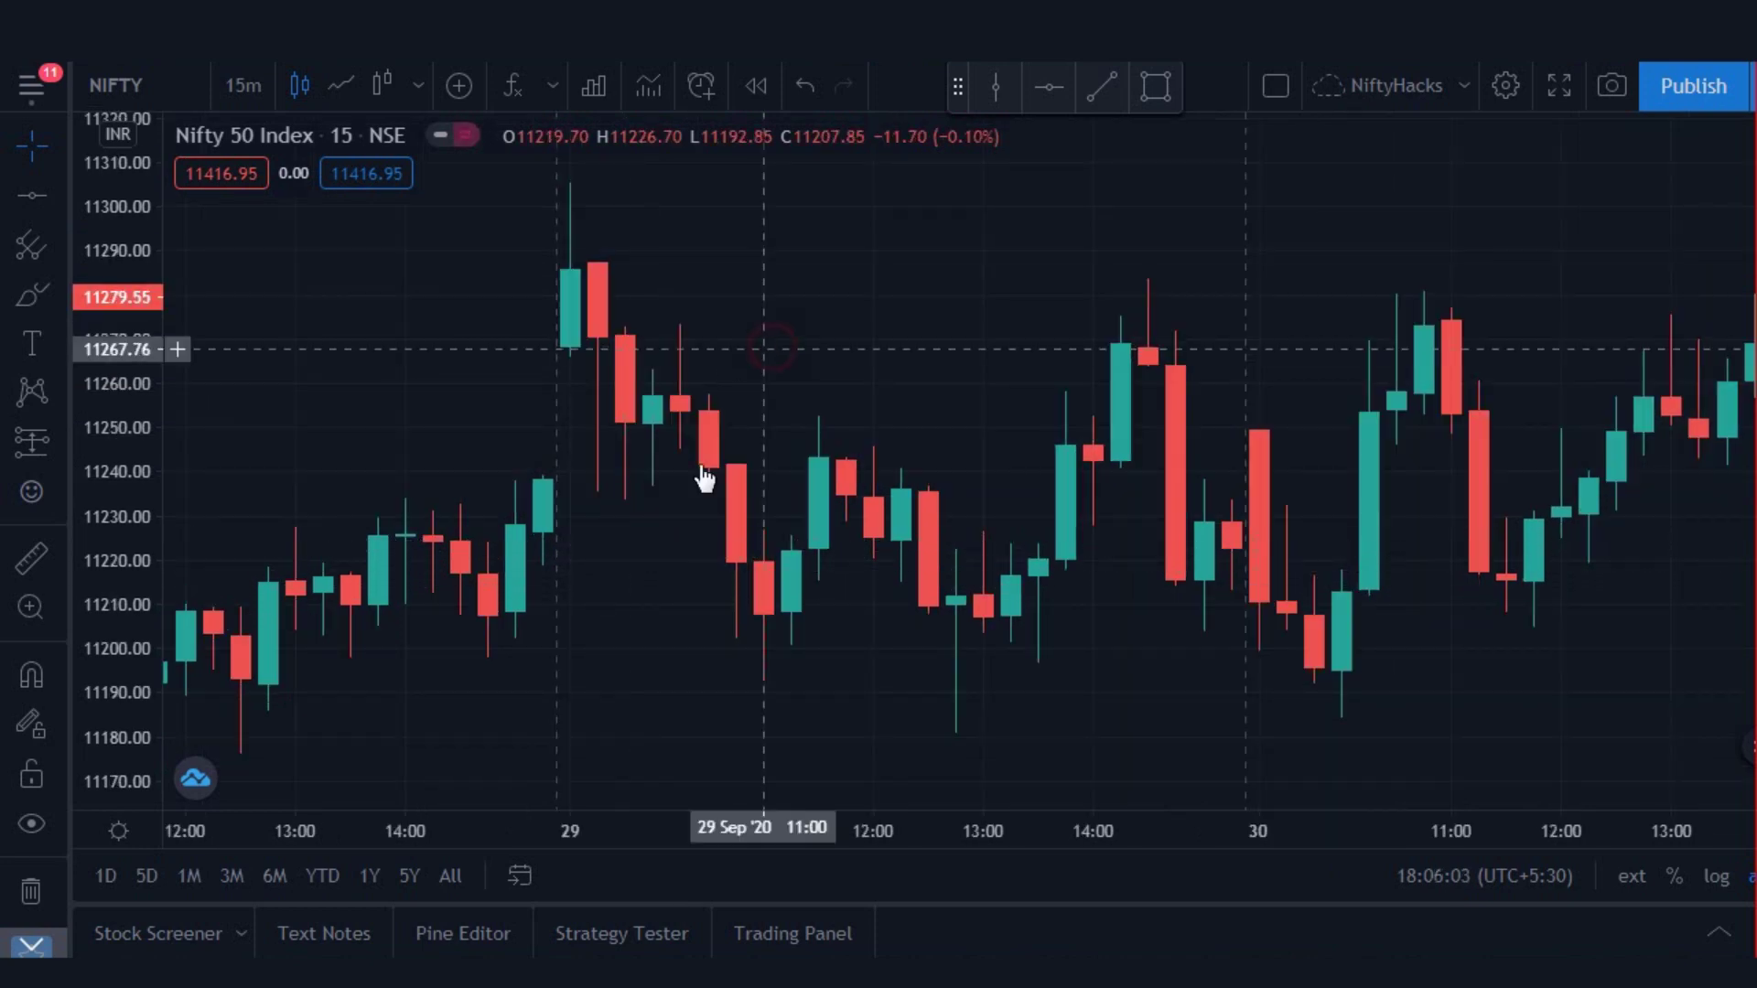
pyautogui.moveTo(702, 479)
pyautogui.mouseDown()
pyautogui.moveTo(812, 560)
pyautogui.moveTo(1101, 545)
pyautogui.mouseUp()
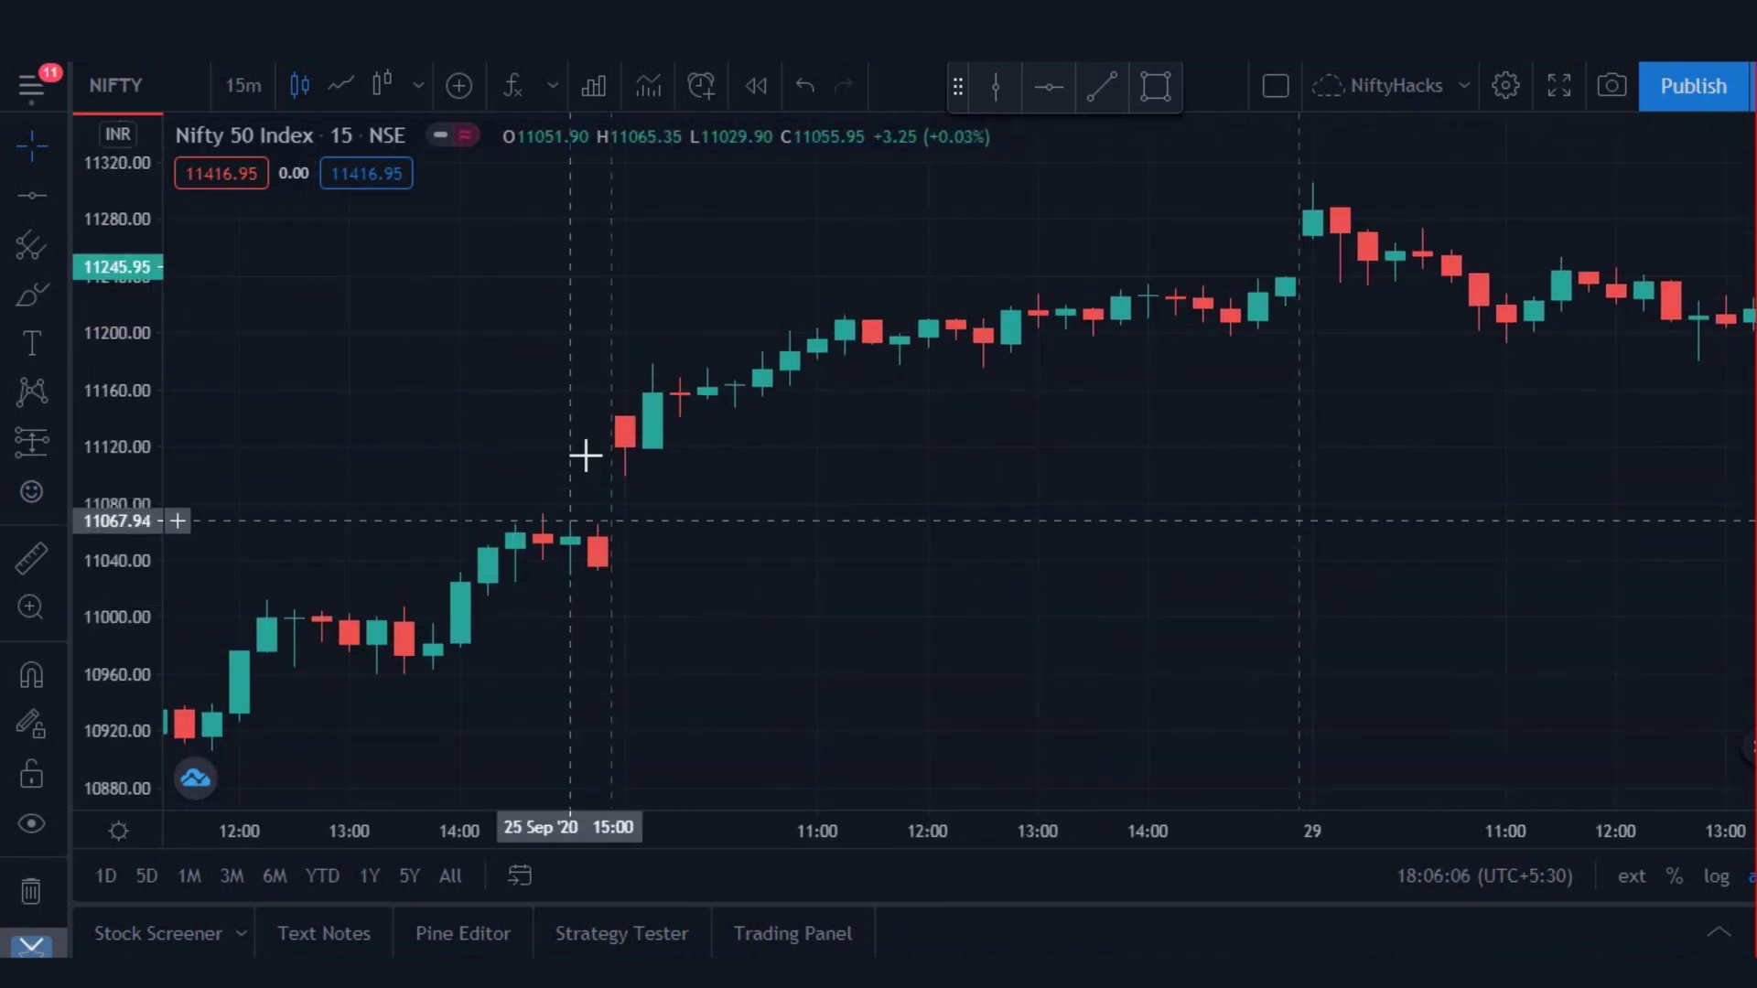
# Draw a horizontal line at the 28 Sep 09:15 candle's high, at about 11141.91.
pyautogui.moveTo(458, 557); pyautogui.dragTo(710, 552)
pyautogui.moveTo(412, 643); pyautogui.dragTo(640, 585)
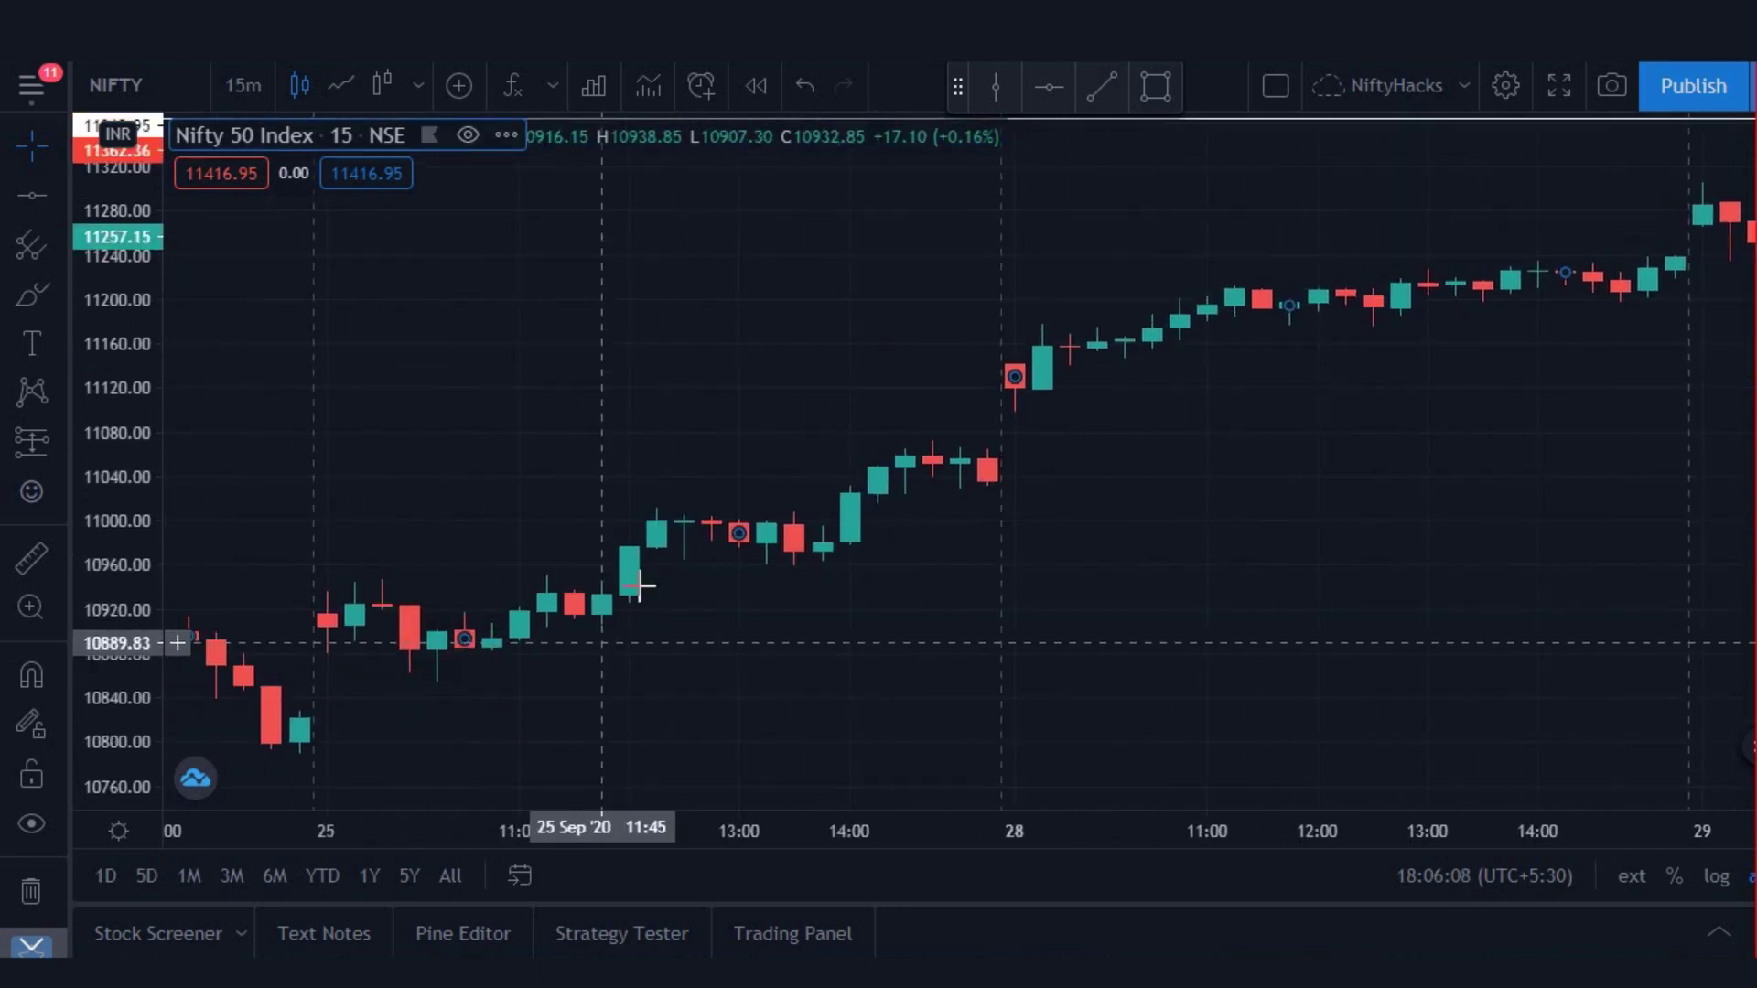
pyautogui.moveTo(1004, 486); pyautogui.dragTo(712, 503)
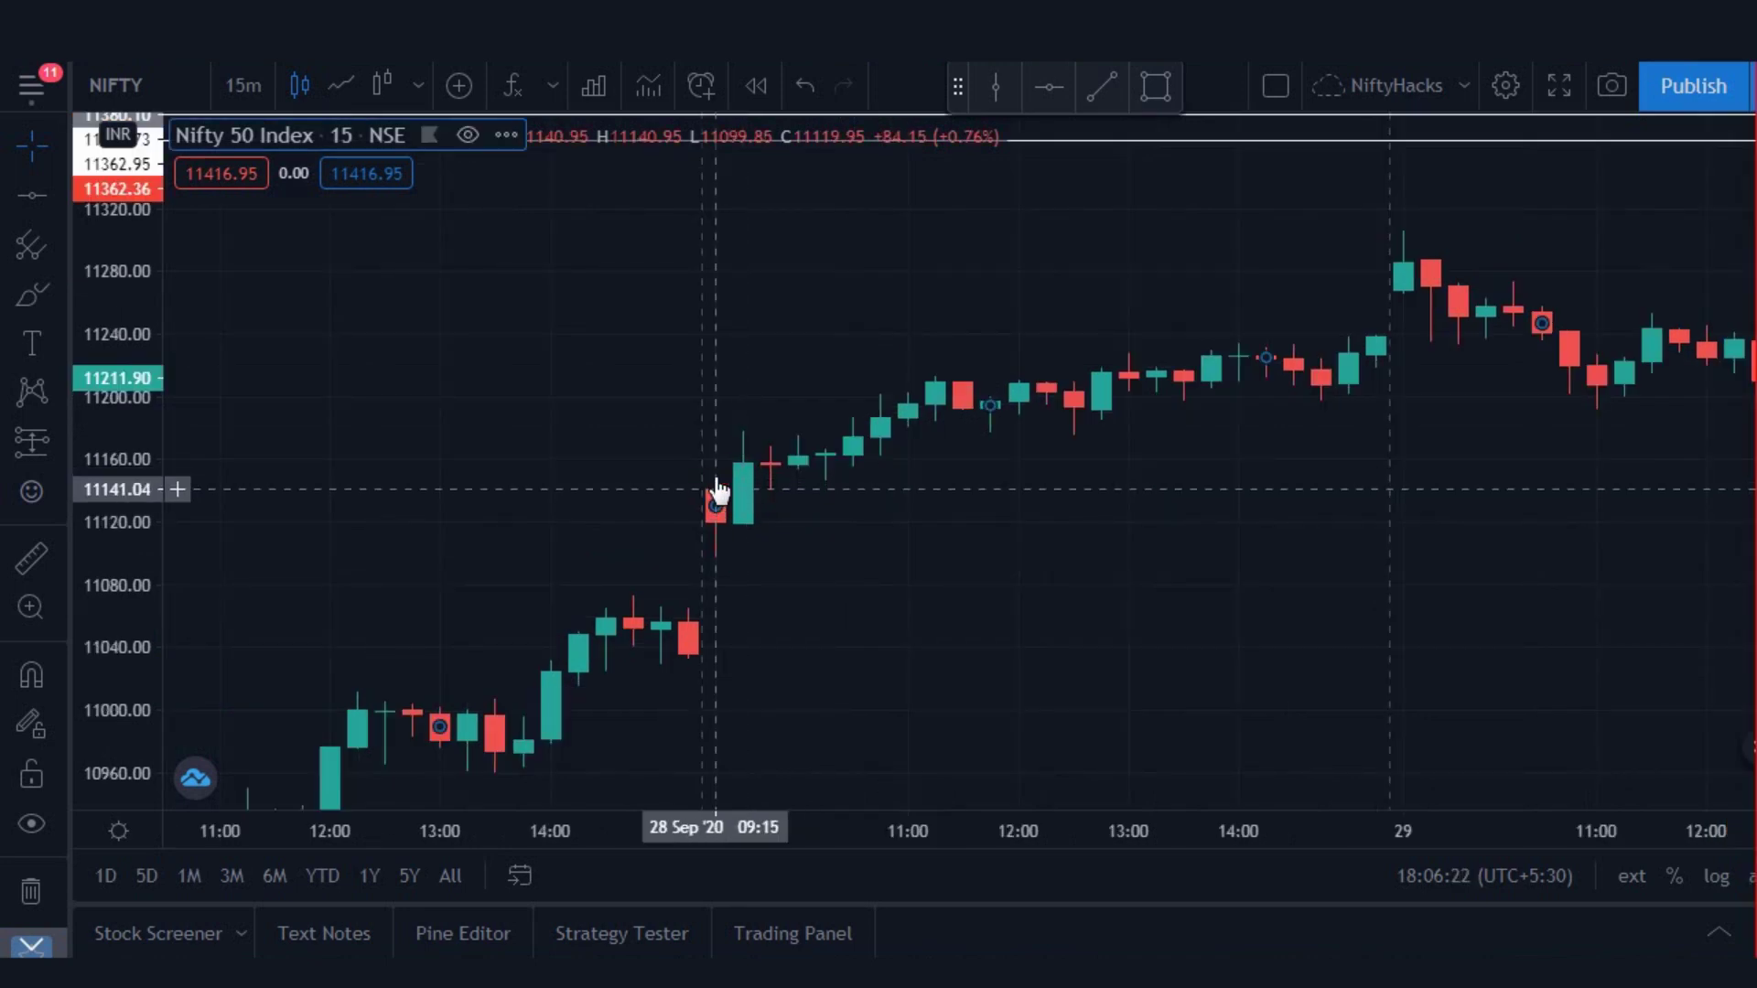
pyautogui.click(1049, 86)
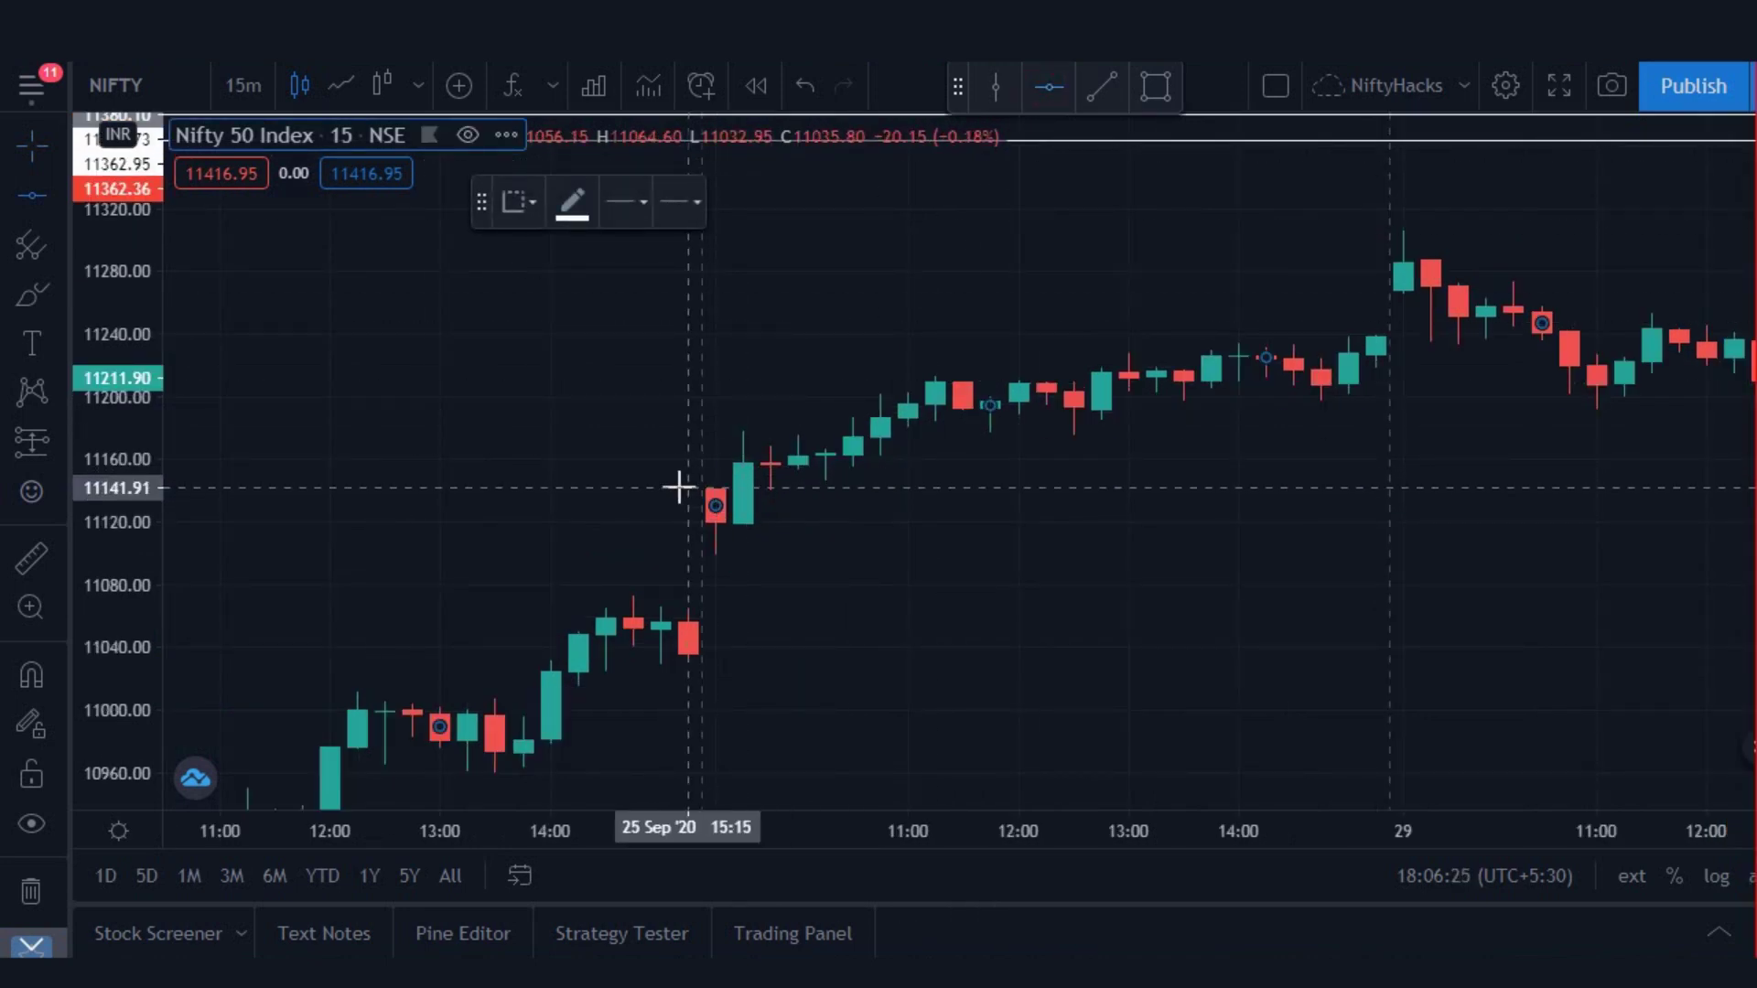
pyautogui.click(678, 486)
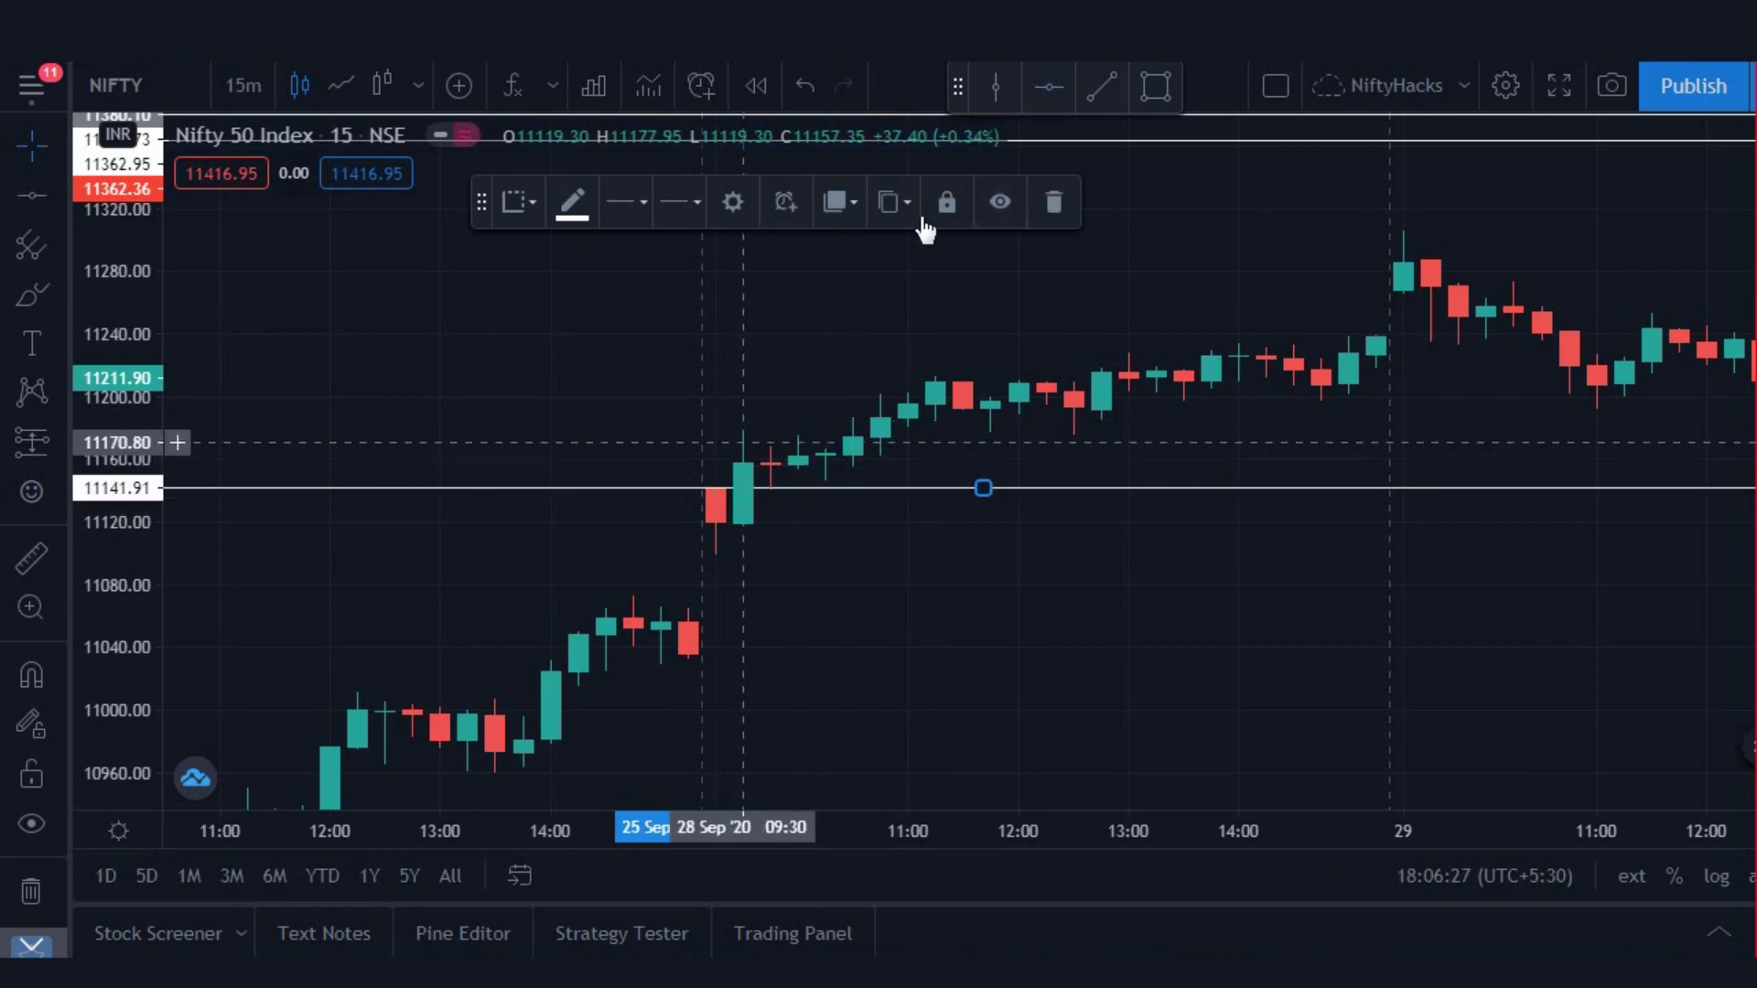
# Draw a line at the 28 Sep second candle's low, about 11119.15, and place a long position from 11141.59, stop 11120.03, target 11225.28.
pyautogui.click(1046, 86)
pyautogui.click(855, 523)
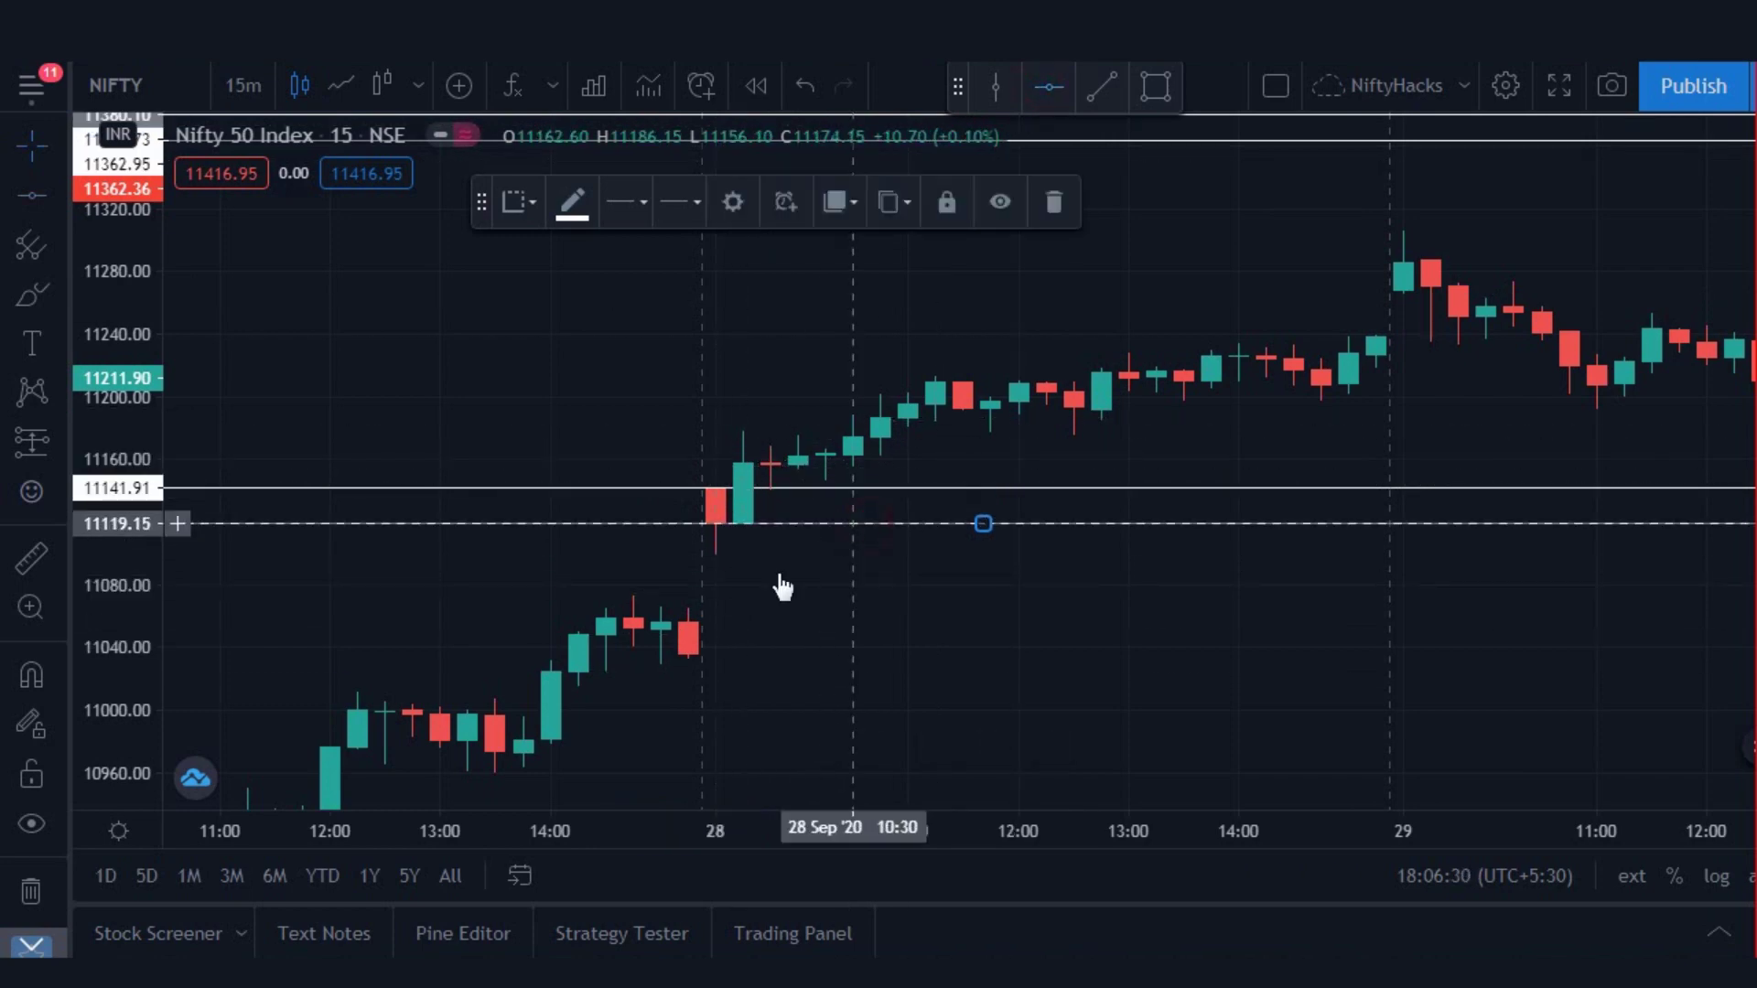
pyautogui.click(721, 599)
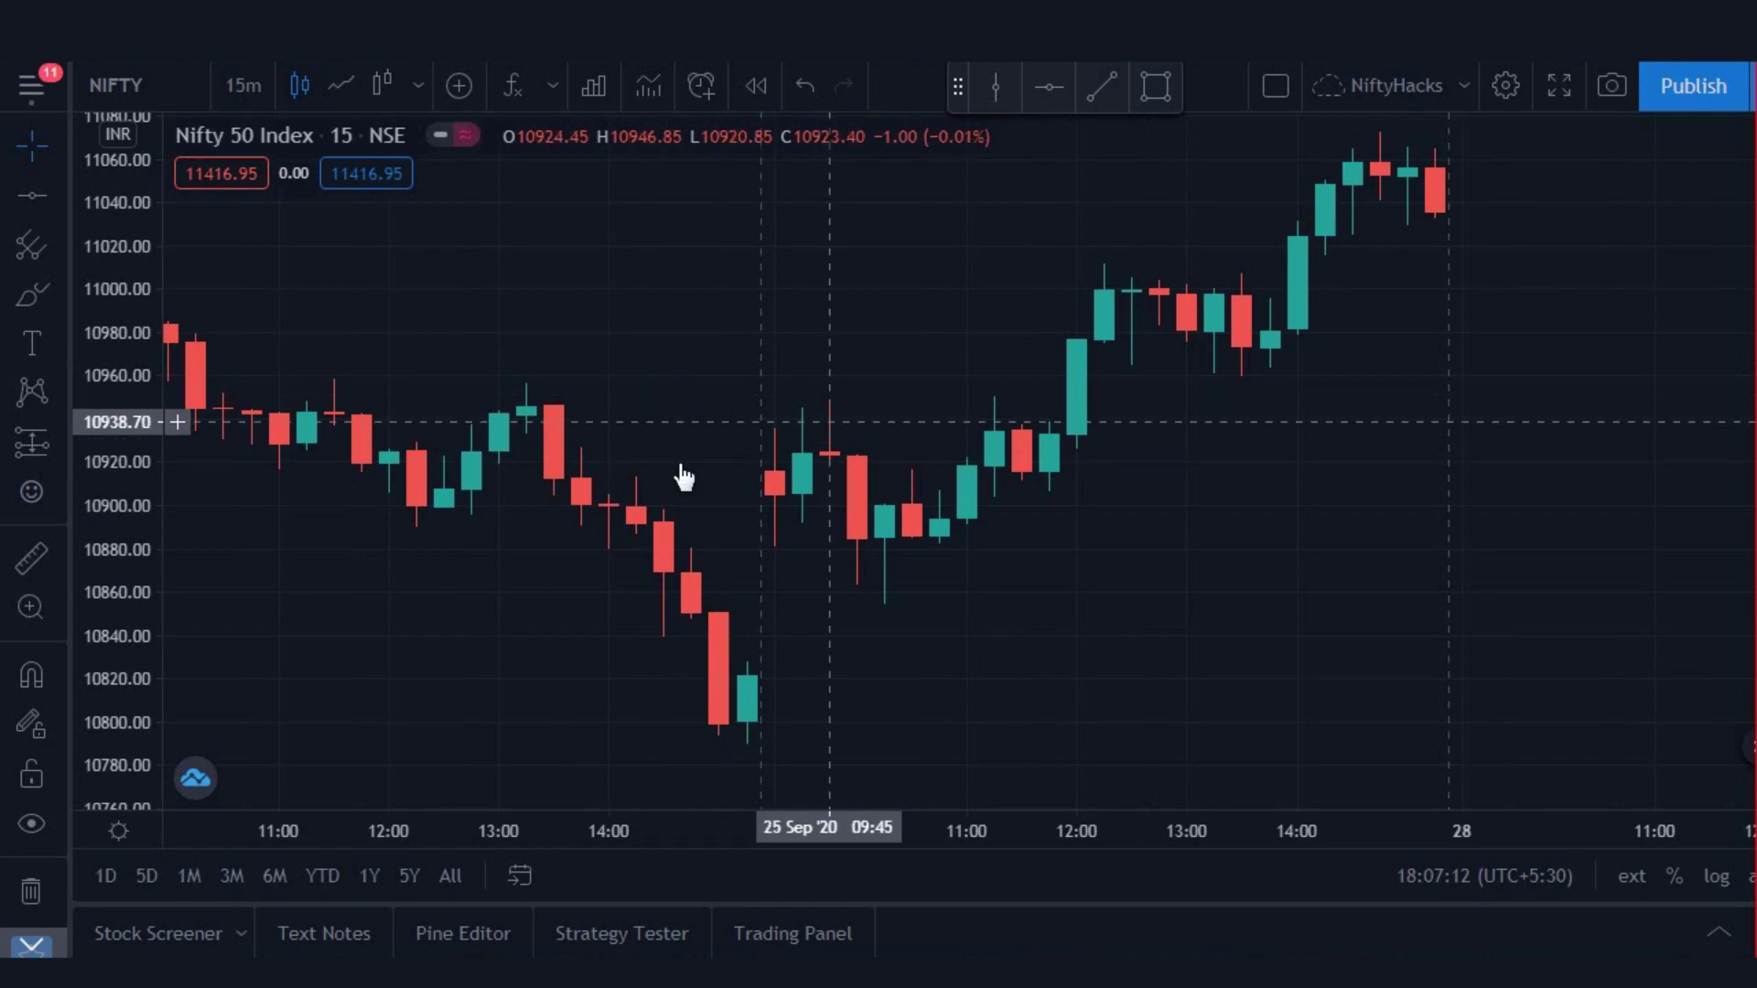
# Place a short position below the 24 Sep first candle's low, at about 10948.21, with its stop at about 11005.27 and target at about 10803.01.
pyautogui.moveTo(678, 474); pyautogui.dragTo(1311, 458)
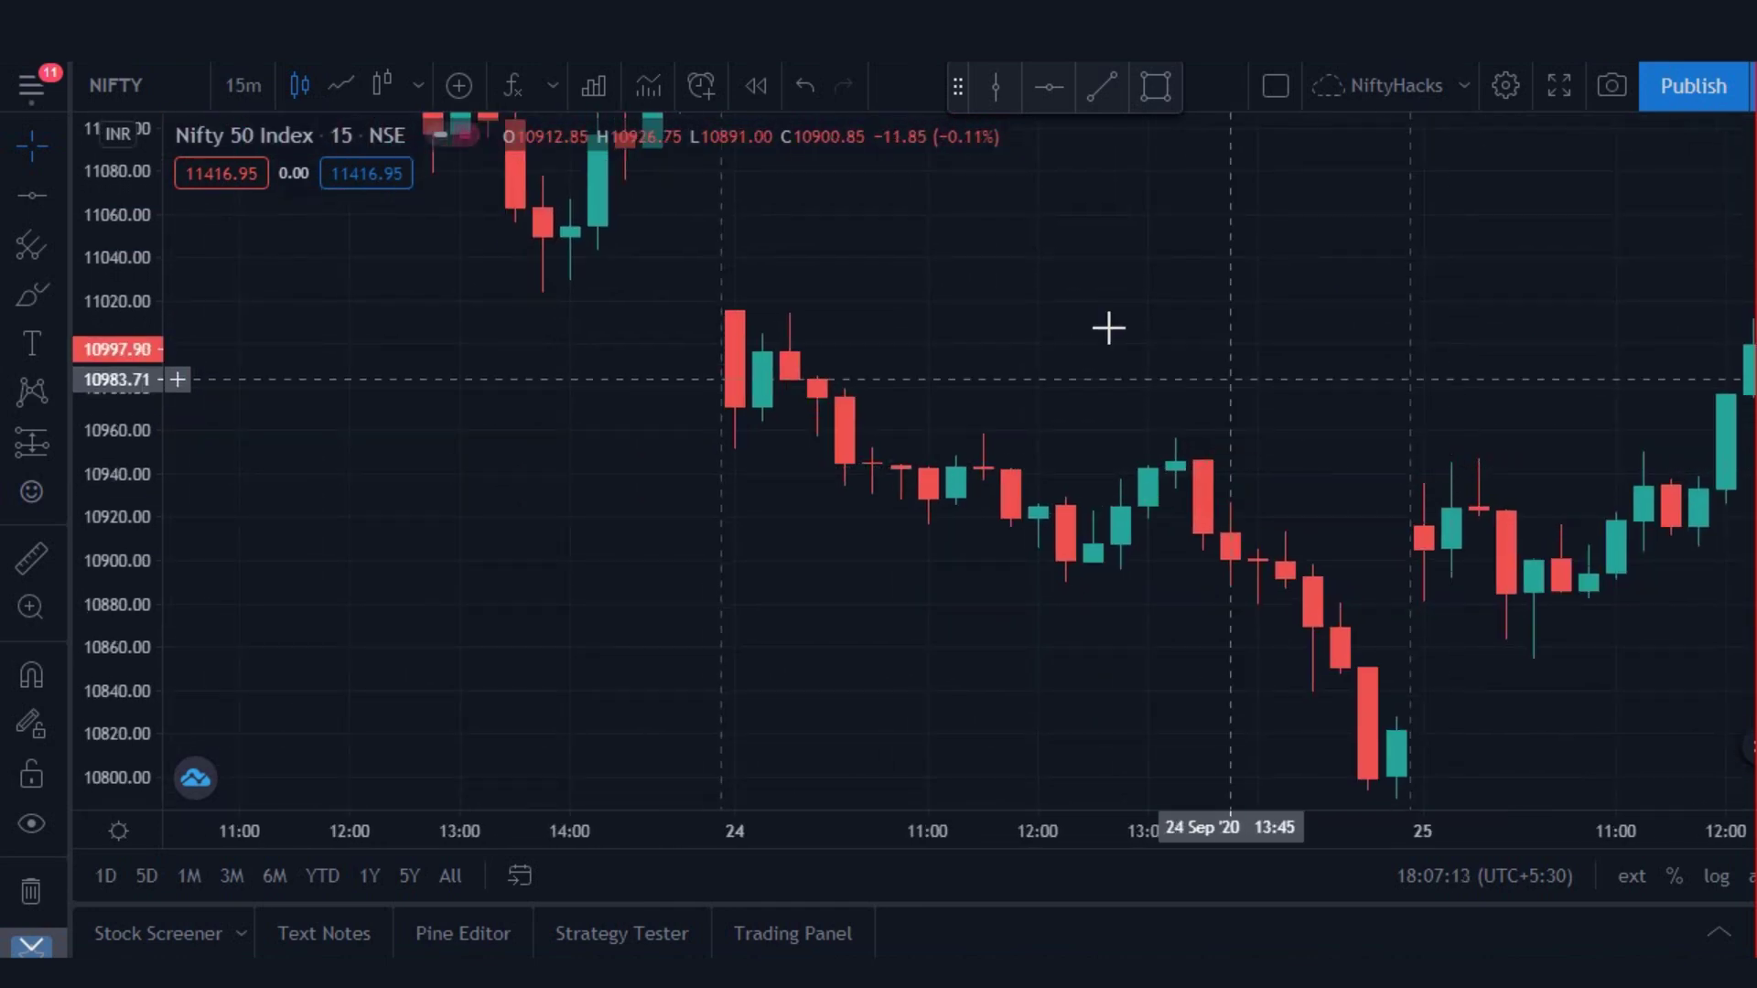
pyautogui.moveTo(1084, 348); pyautogui.dragTo(883, 498)
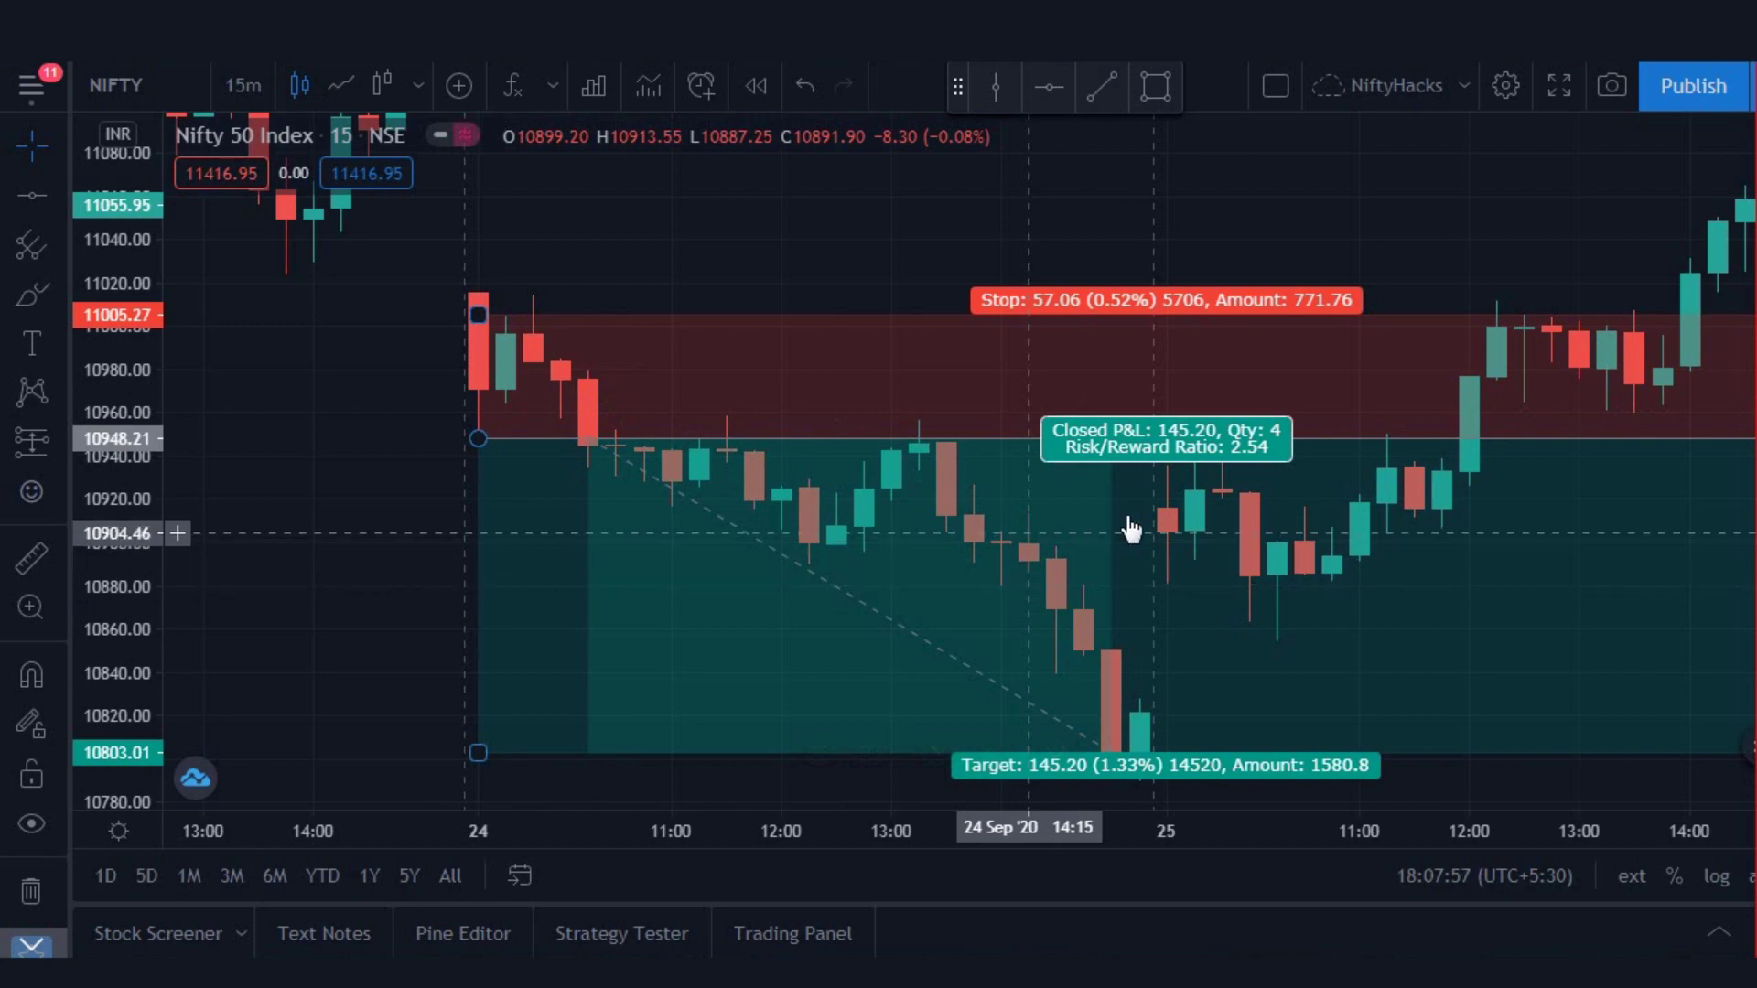
pyautogui.click(1107, 764)
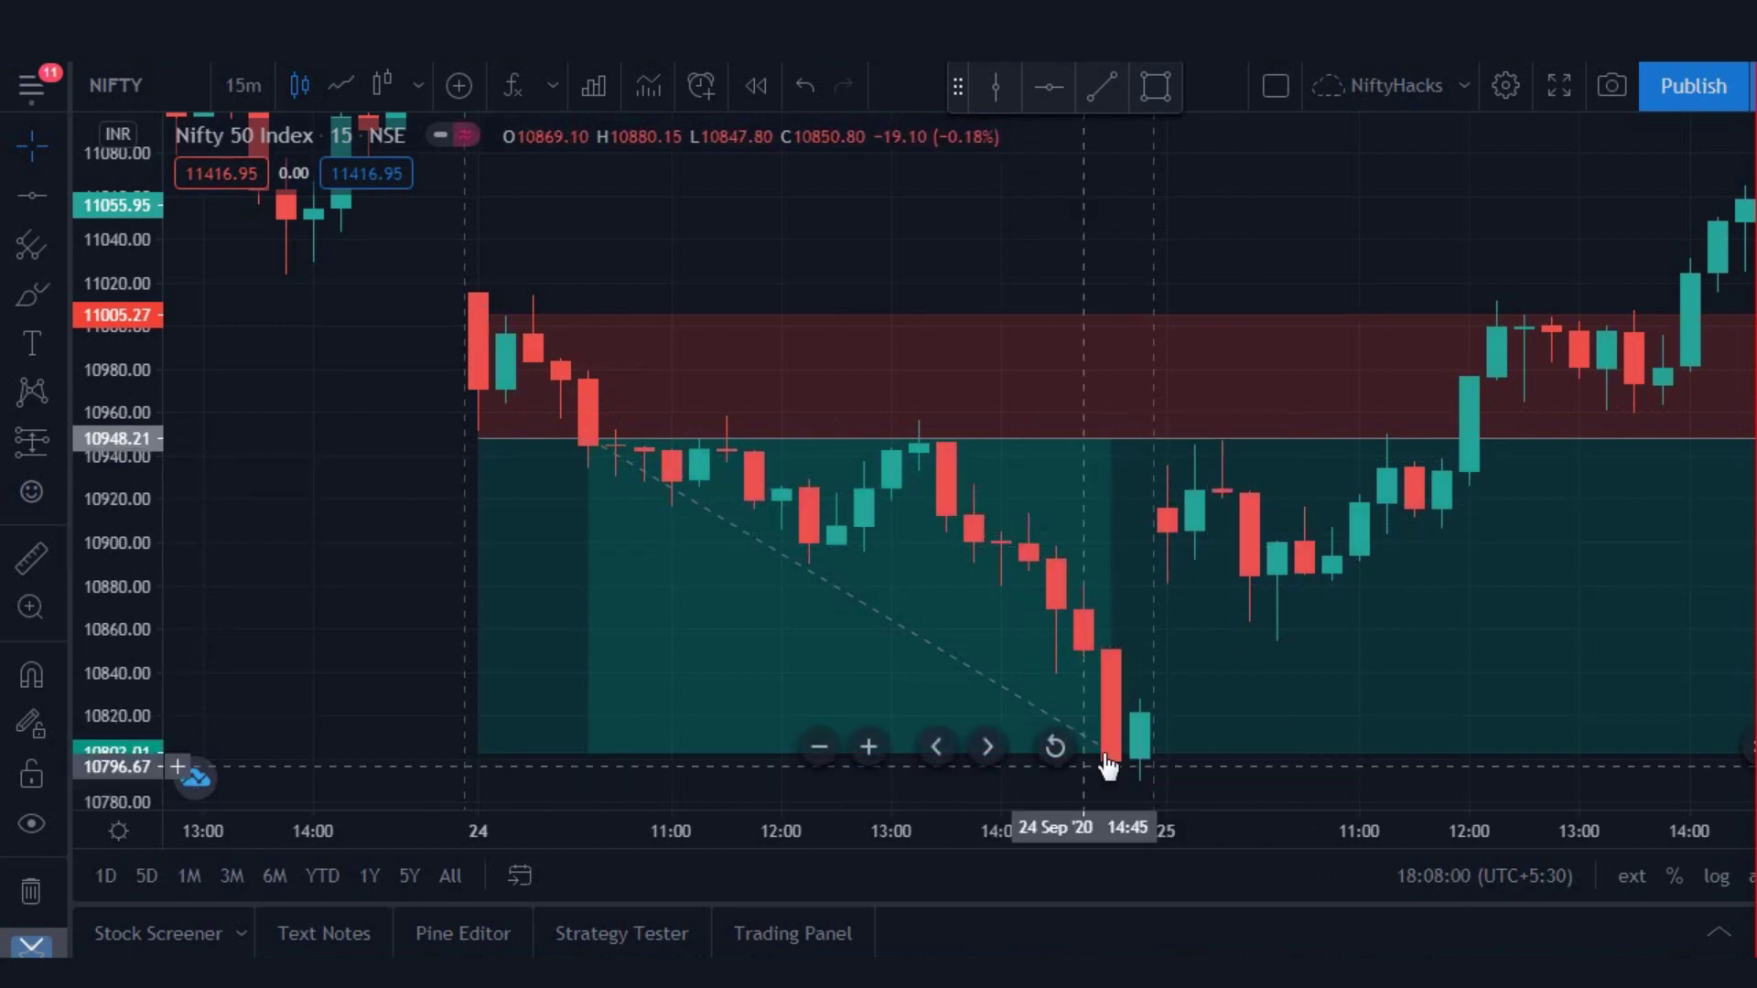
pyautogui.click(1109, 764)
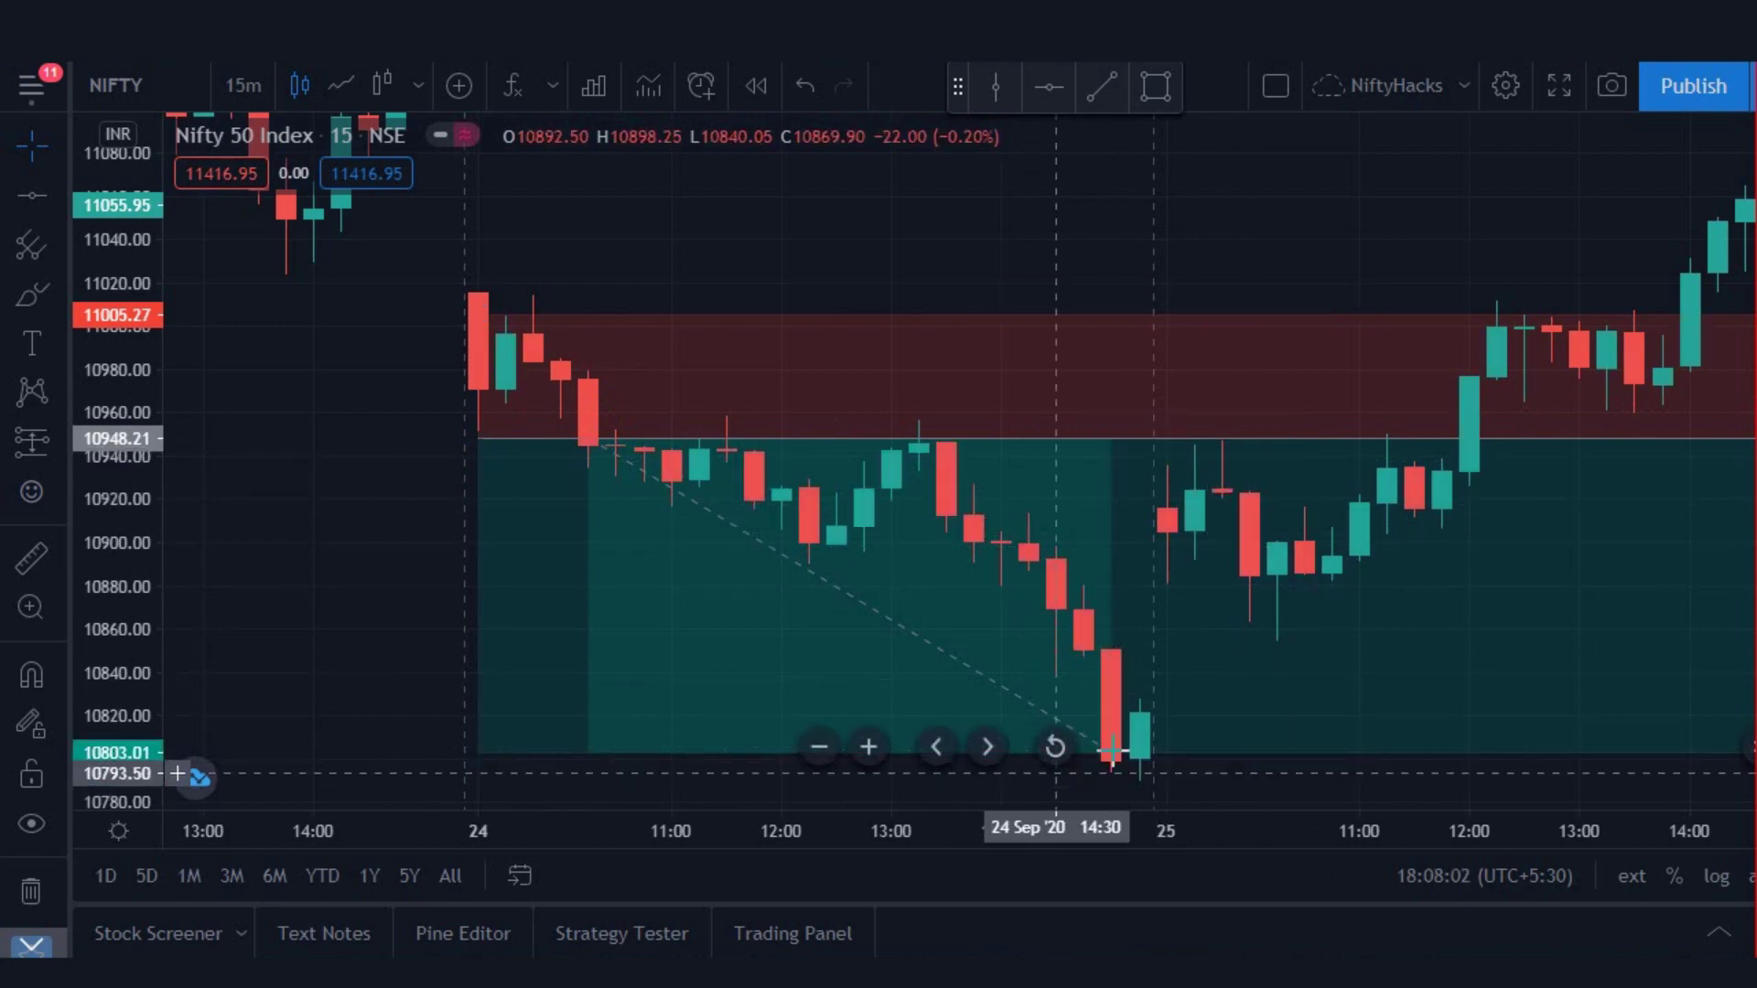
pyautogui.click(1125, 733)
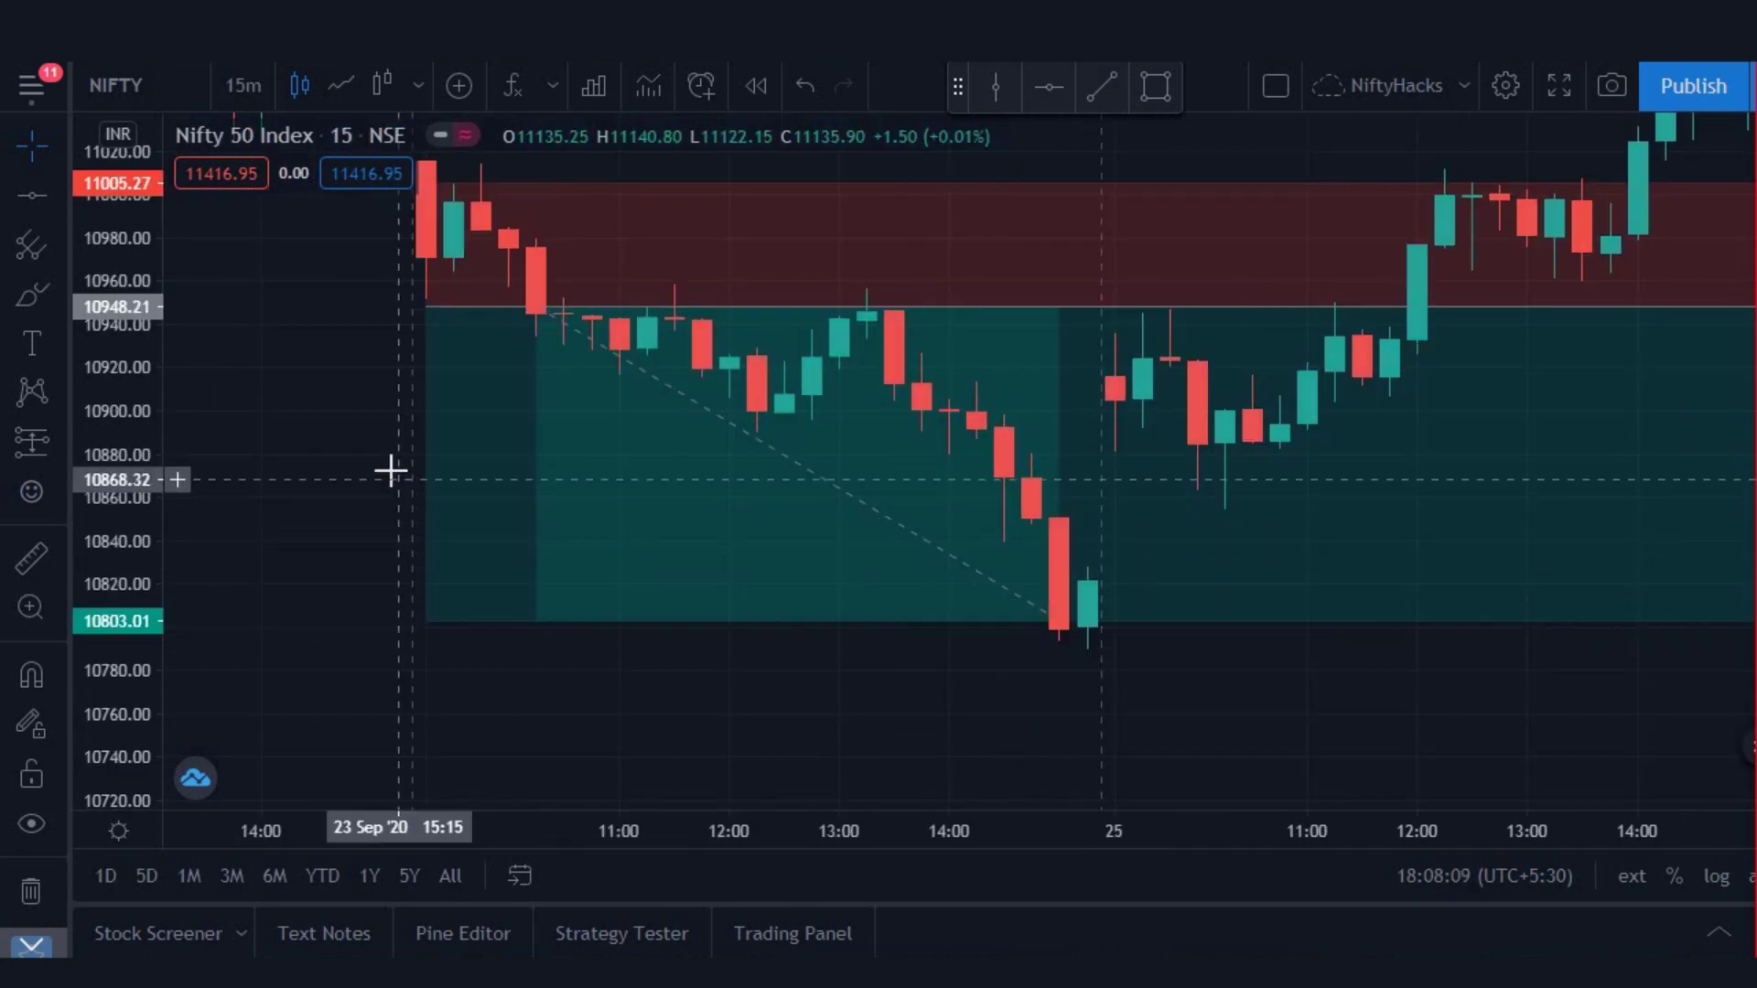
pyautogui.moveTo(348, 454); pyautogui.dragTo(342, 516)
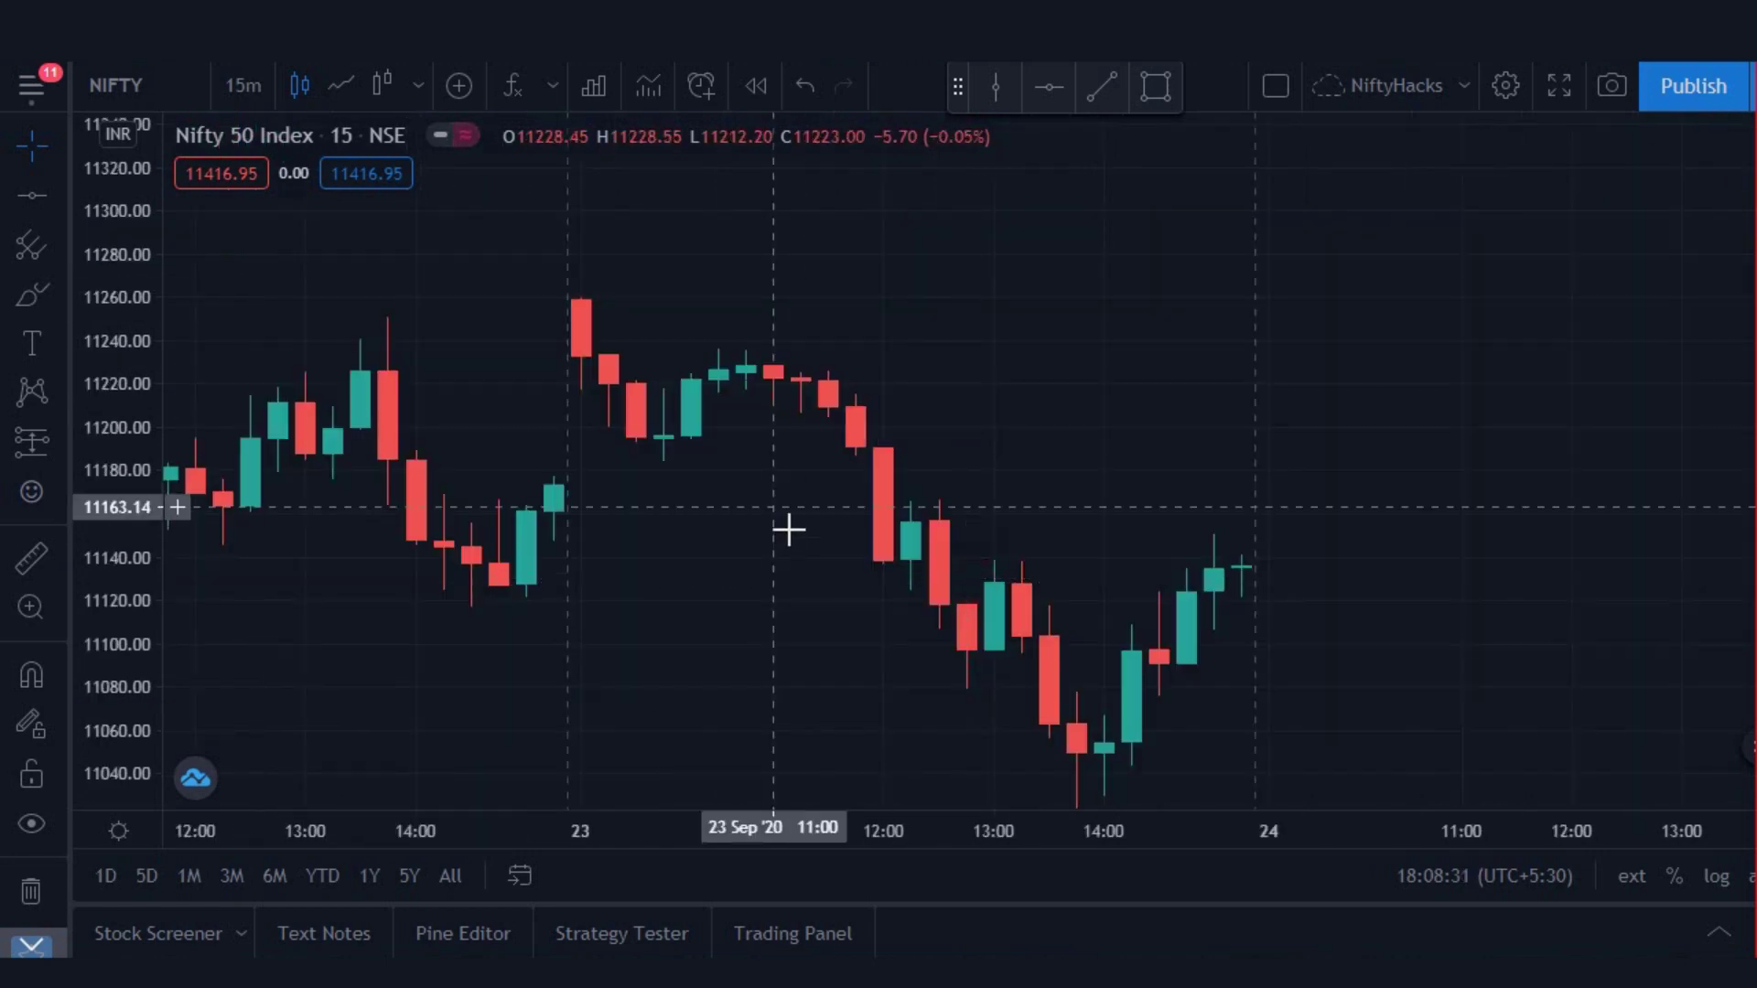
# Delete the two leftover horizontal lines at about 11362.95 and 11379.73.
pyautogui.moveTo(878, 576); pyautogui.dragTo(1208, 469)
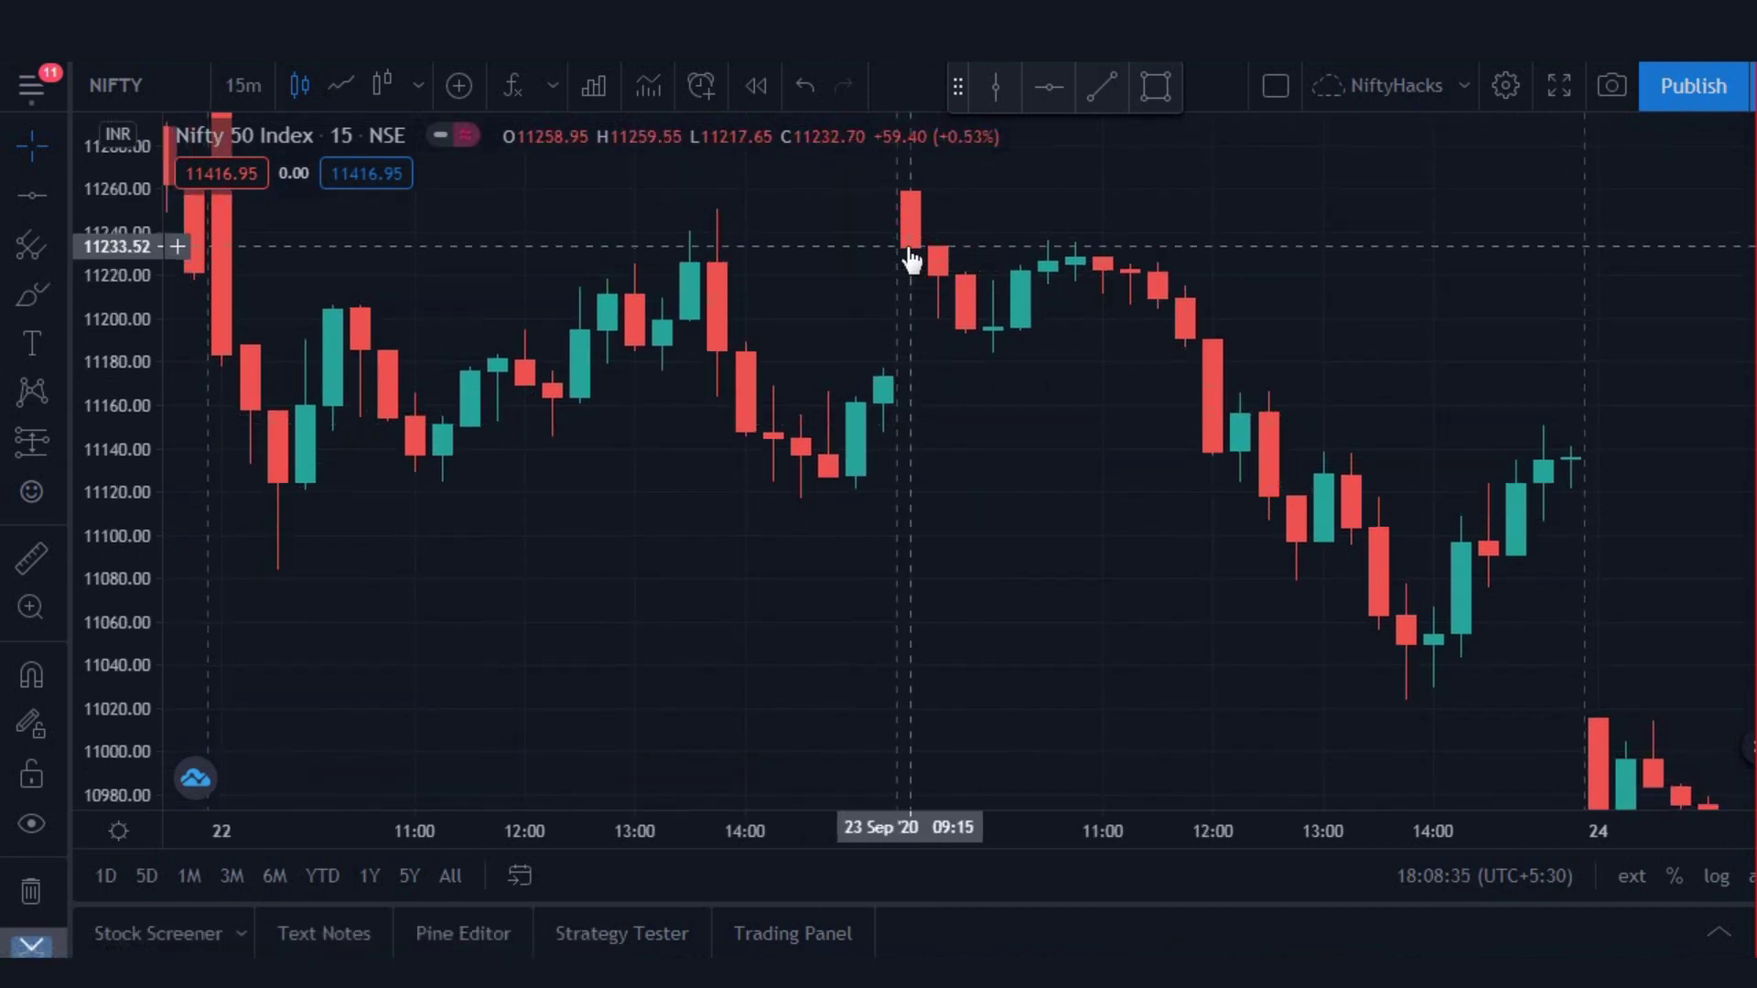
pyautogui.moveTo(737, 236); pyautogui.dragTo(1031, 510)
pyautogui.moveTo(669, 447); pyautogui.dragTo(882, 565)
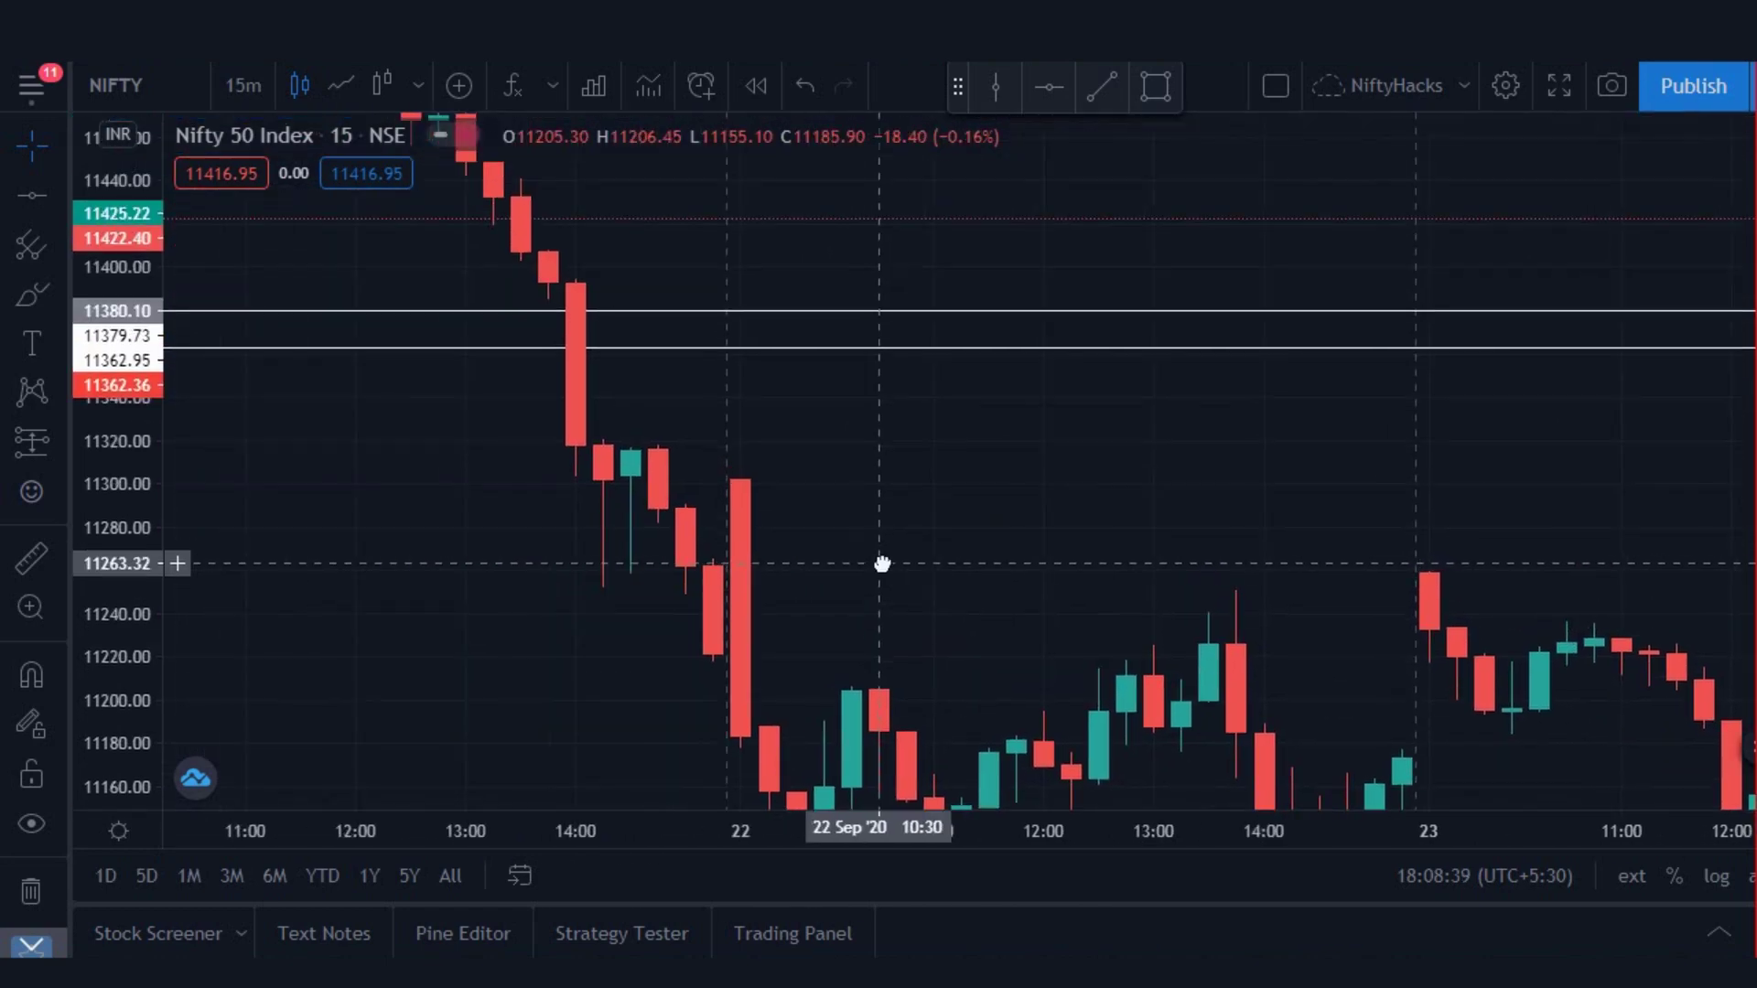
pyautogui.click(793, 348)
pyautogui.click(1049, 209)
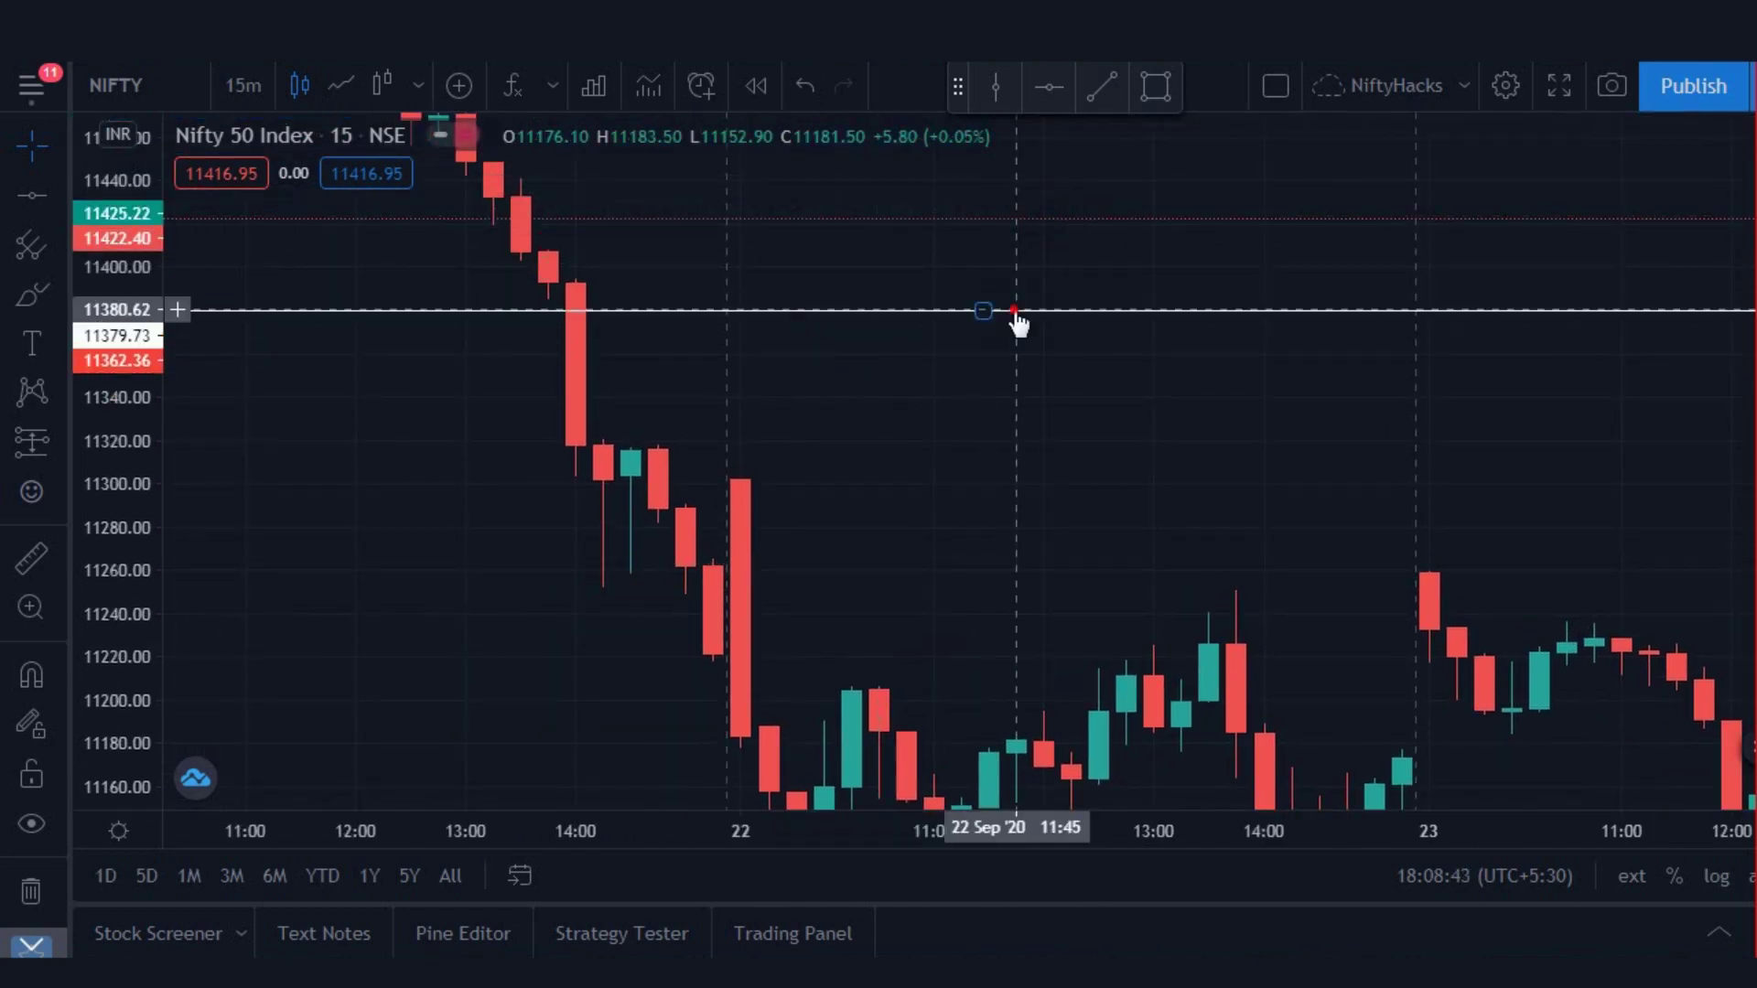
pyautogui.click(1016, 311)
pyautogui.click(1050, 209)
# Draw a horizontal line at the 14 Sep first candle's low, at about 11527.90.
pyautogui.moveTo(894, 427); pyautogui.dragTo(1008, 608)
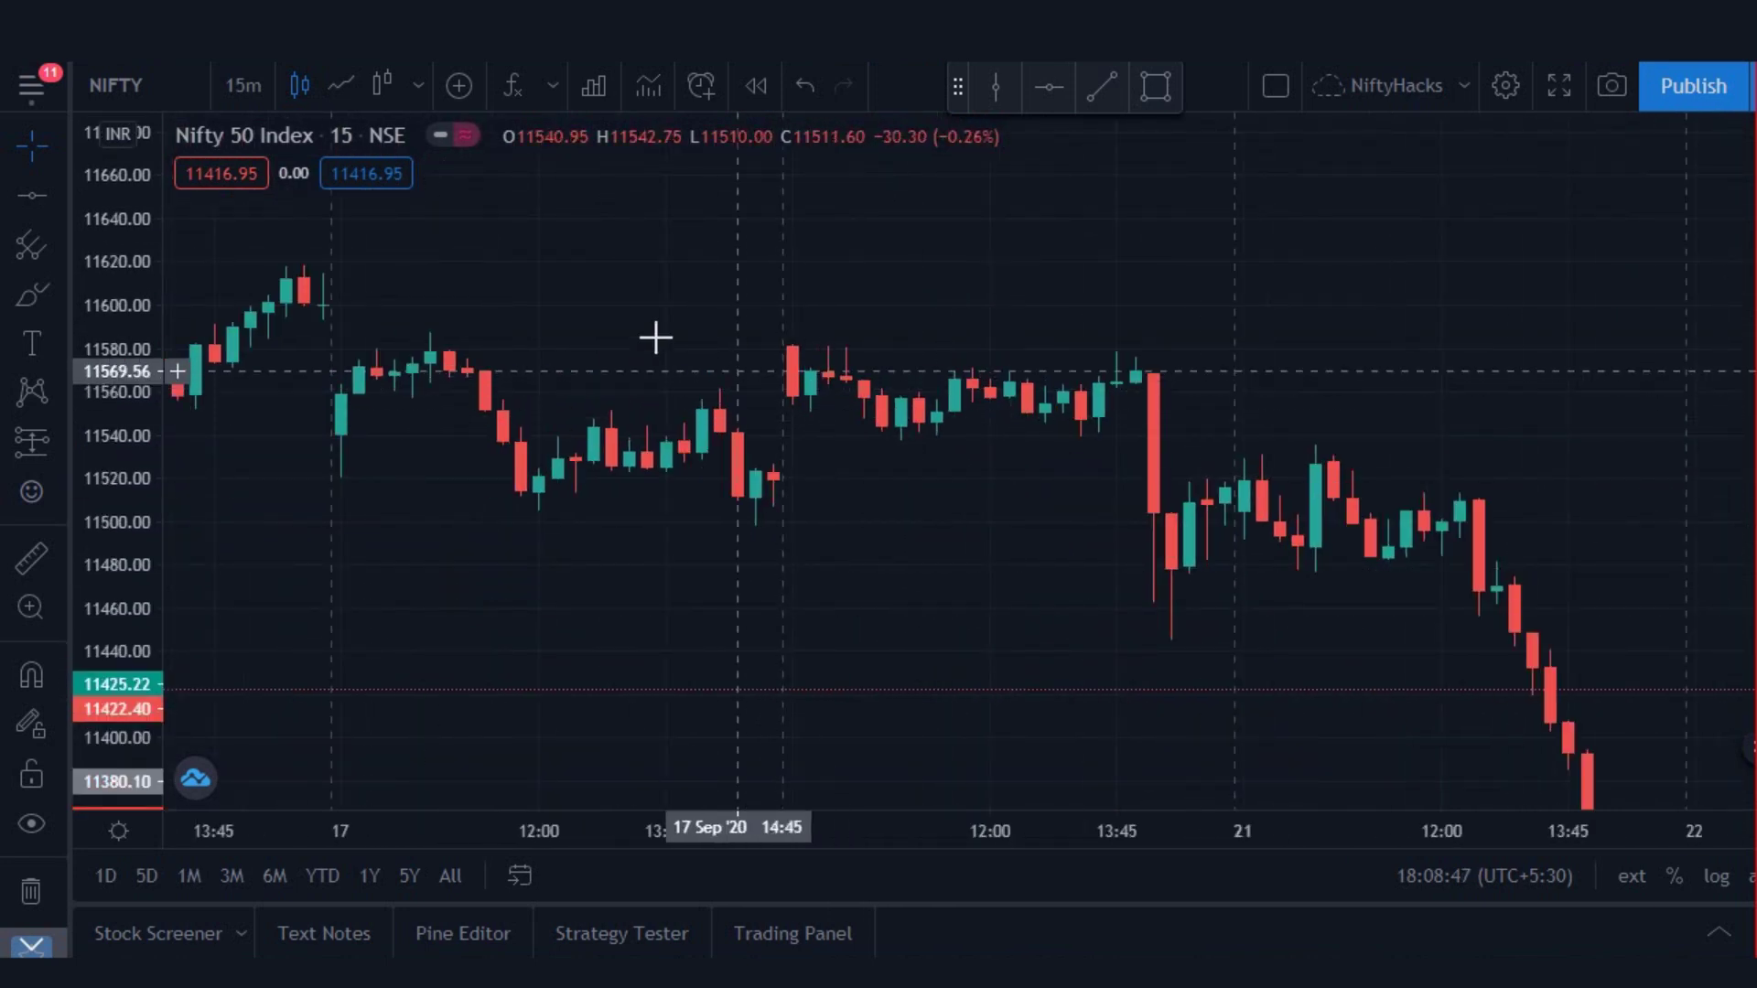
pyautogui.moveTo(600, 518); pyautogui.dragTo(992, 530)
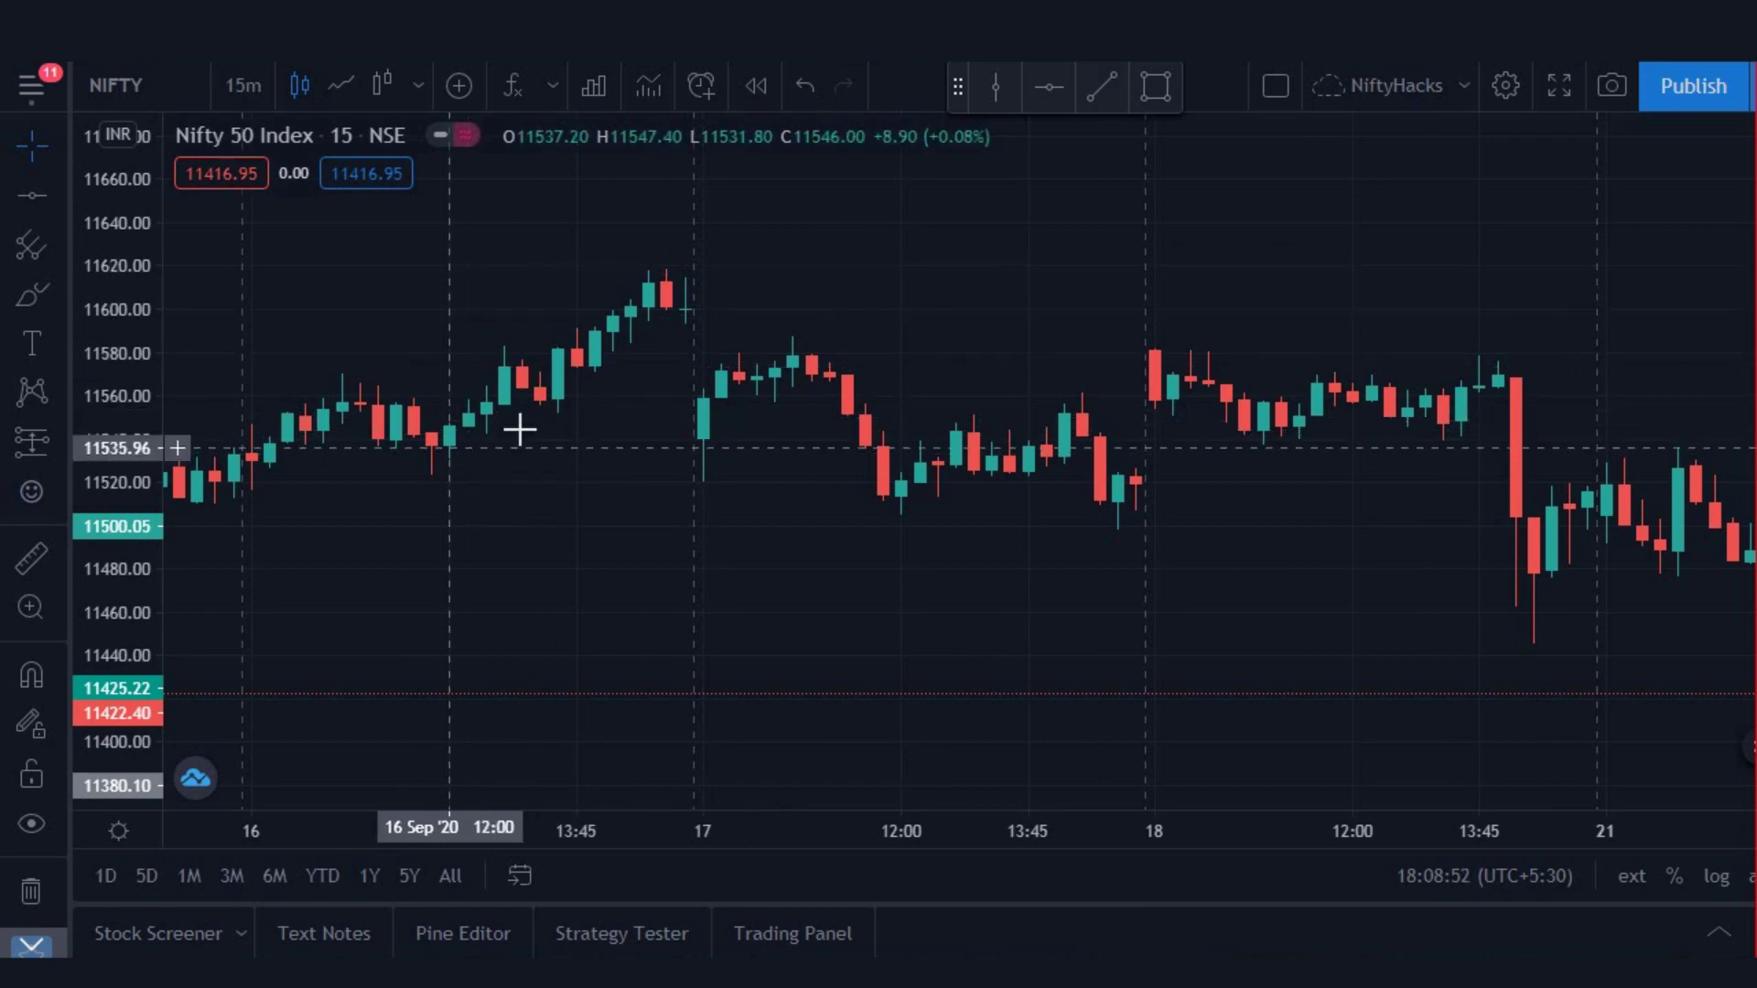
pyautogui.moveTo(651, 478); pyautogui.dragTo(933, 482)
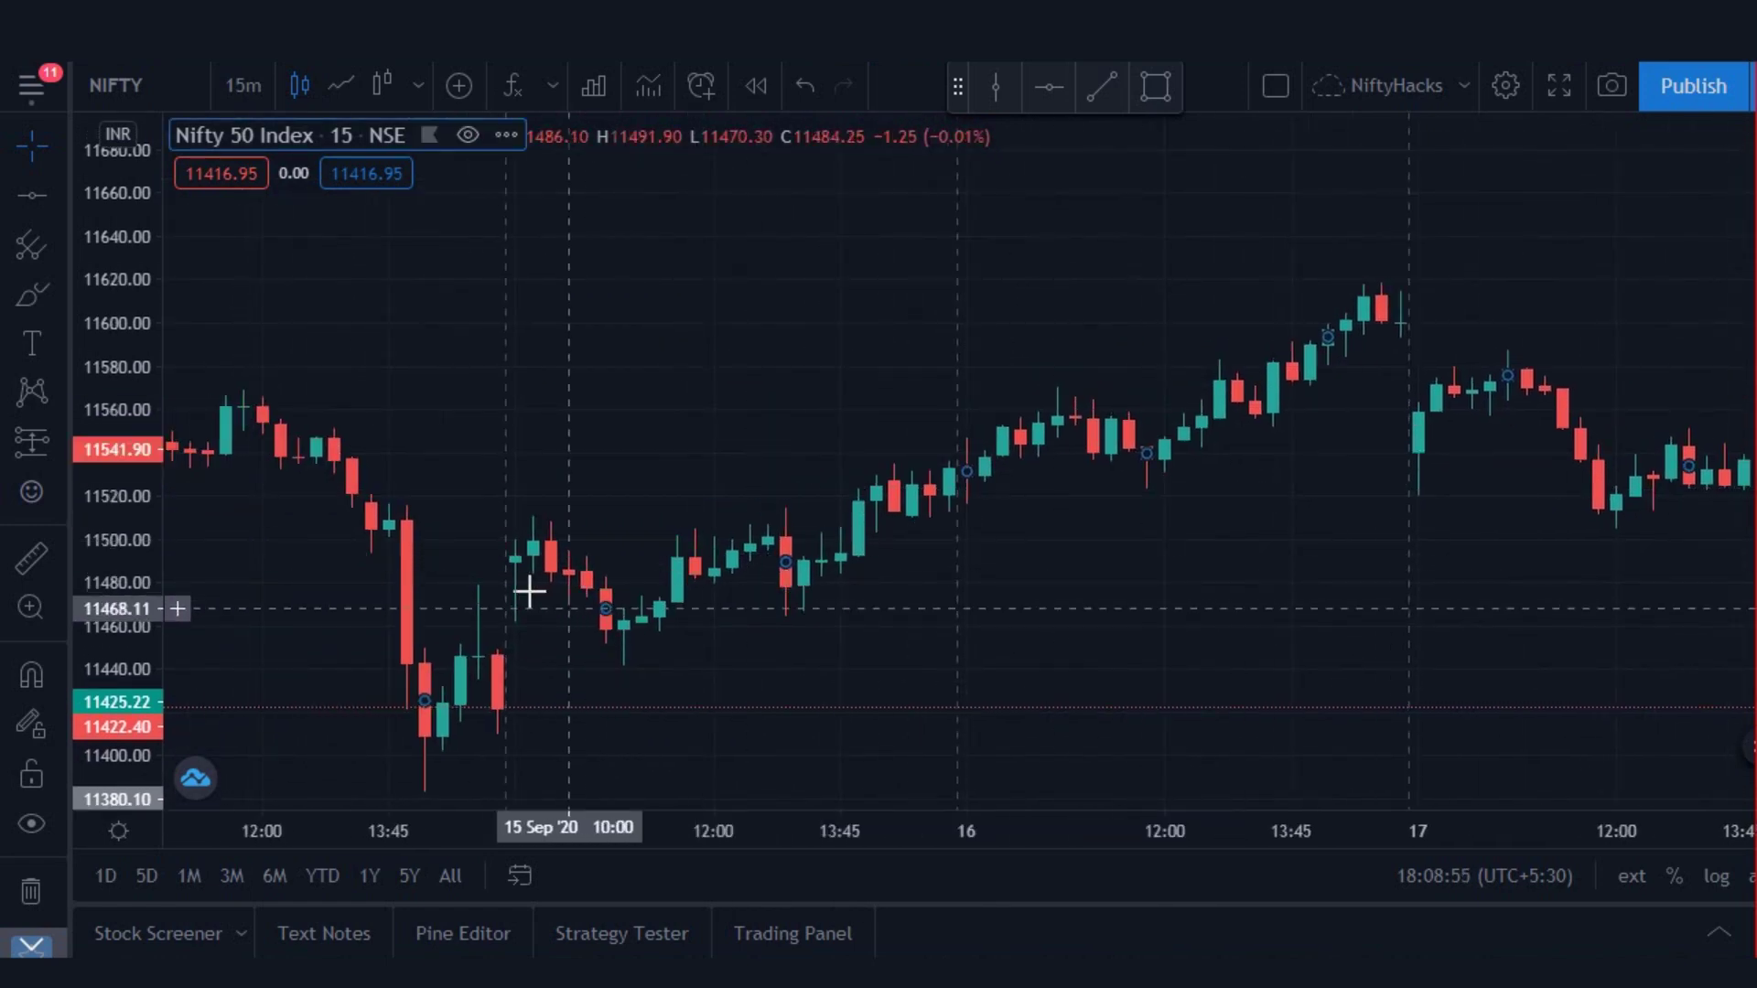
pyautogui.moveTo(588, 580); pyautogui.dragTo(1243, 533)
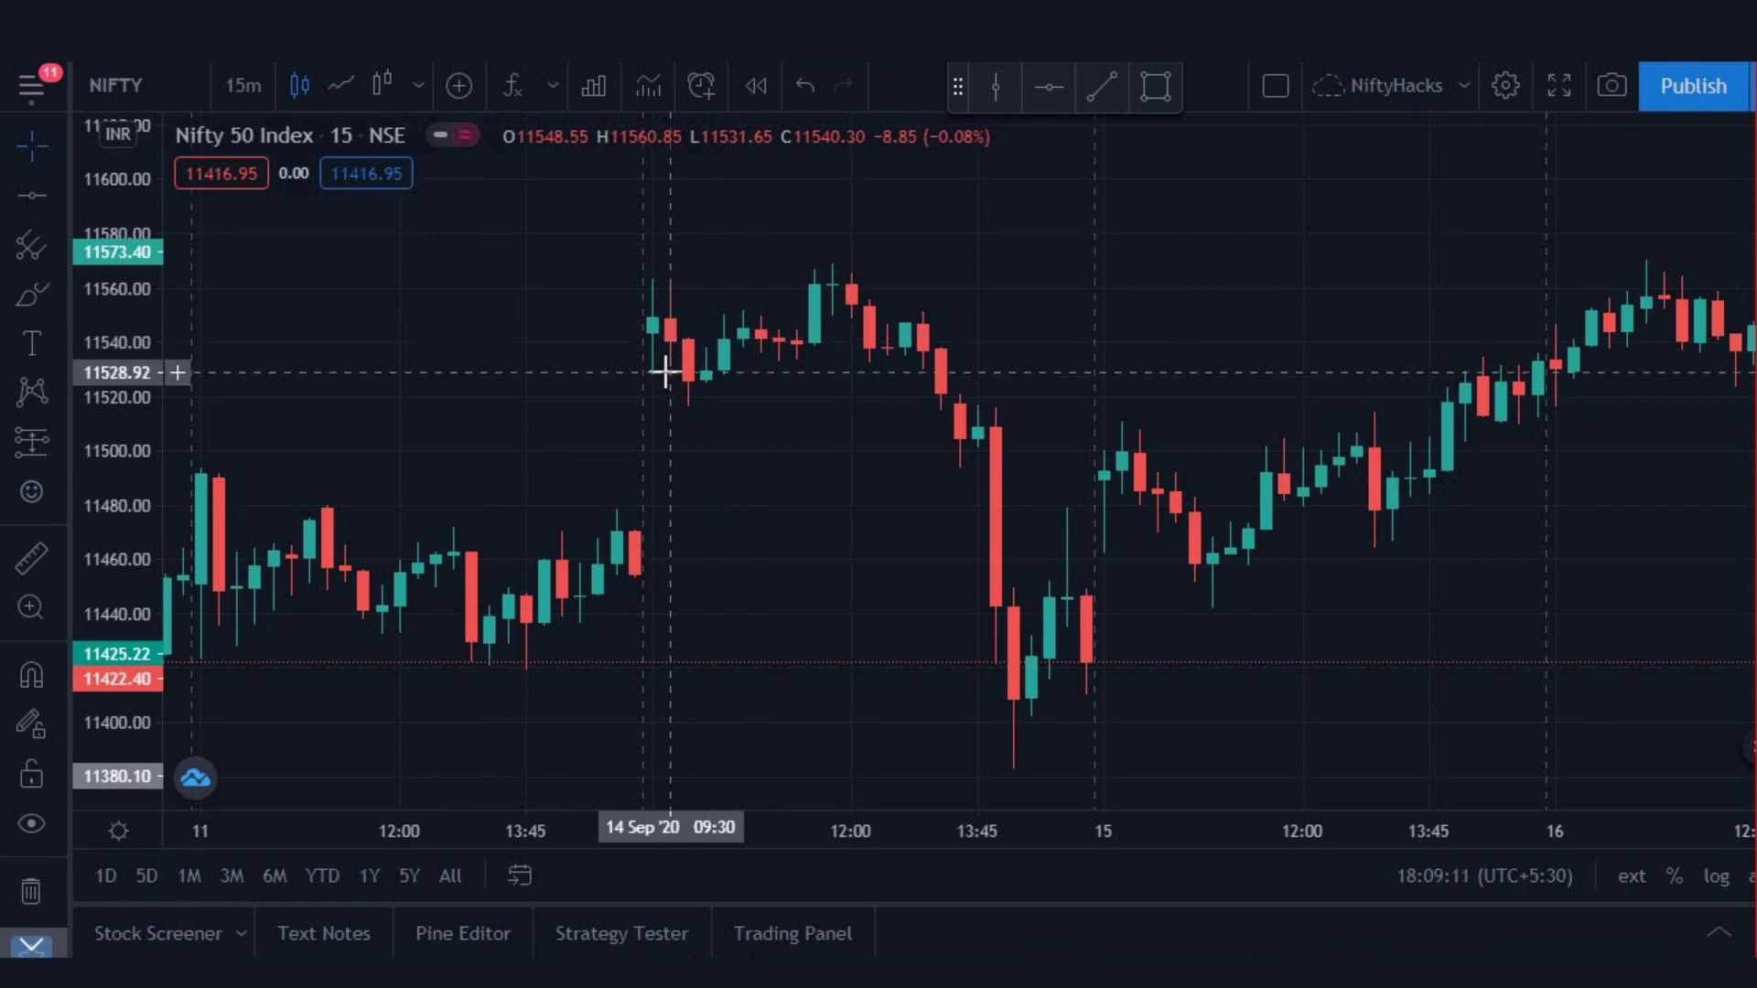
pyautogui.hotkey('alt', 'h')
pyautogui.scroll(3, 723, 389)
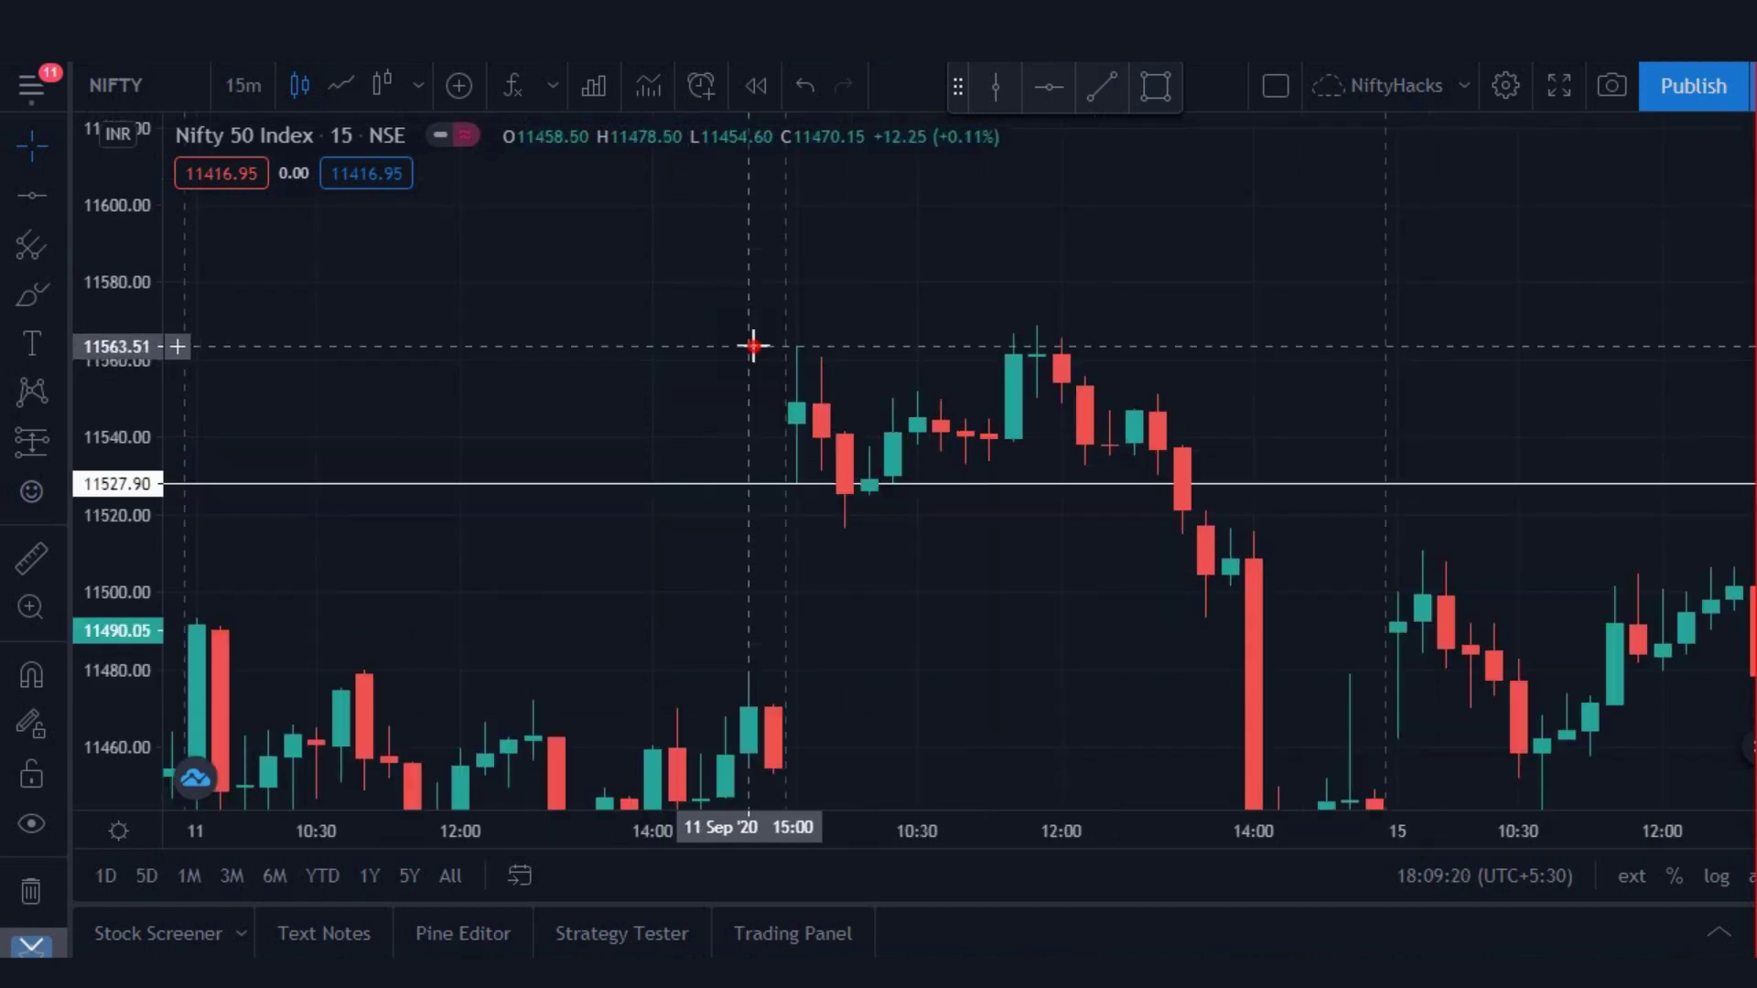
# Draw a line at the 14 Sep second candle's high, about 11560.68, and move the lower line to that candle's low, about 11531.27.
pyautogui.click(1049, 108)
pyautogui.click(866, 357)
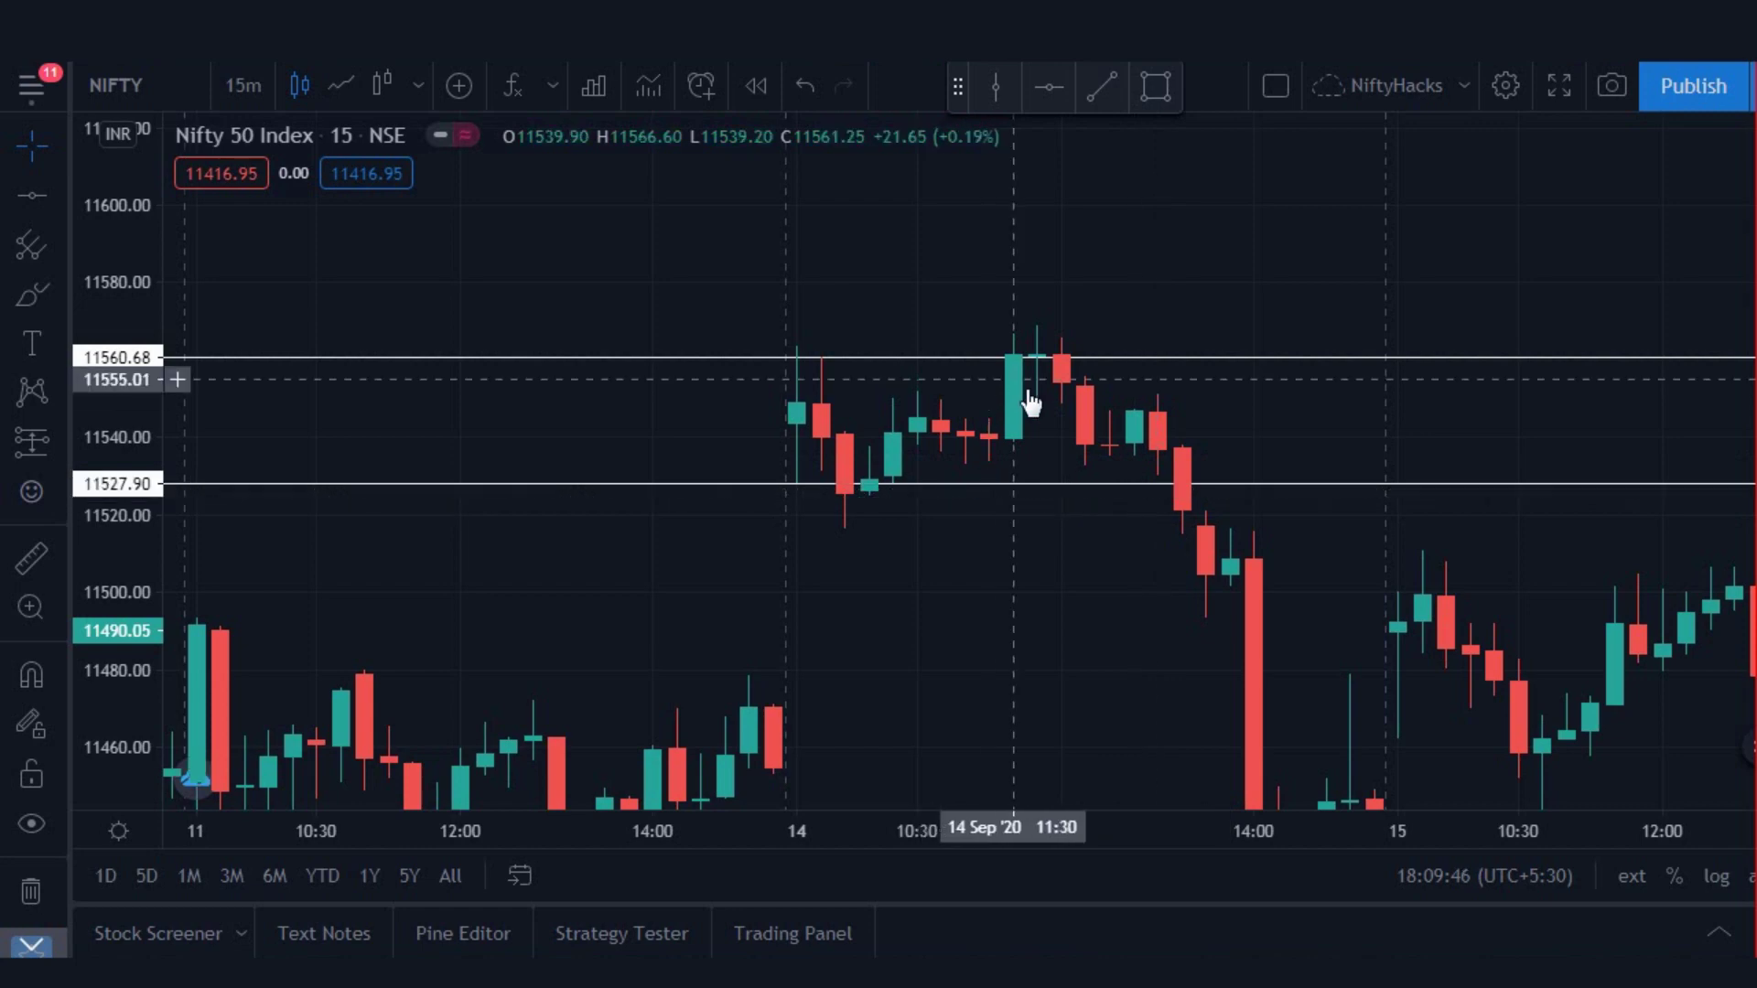
pyautogui.moveTo(985, 483); pyautogui.dragTo(1026, 470)
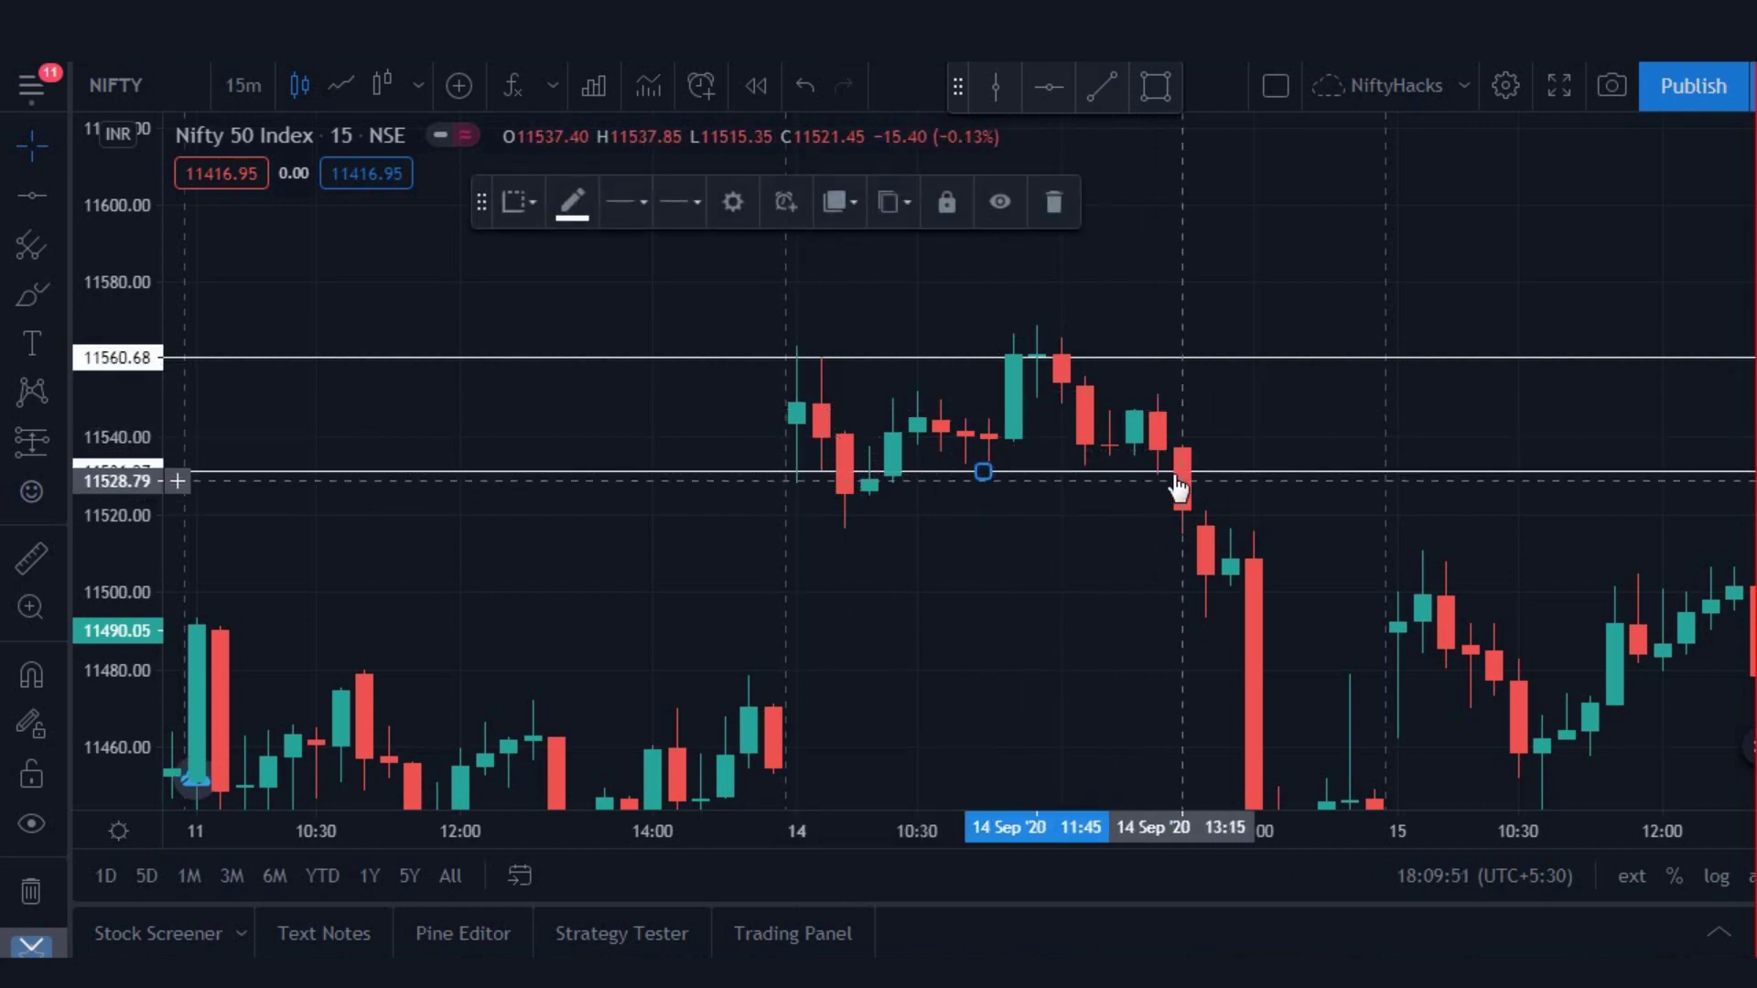
pyautogui.moveTo(1062, 611); pyautogui.dragTo(950, 581)
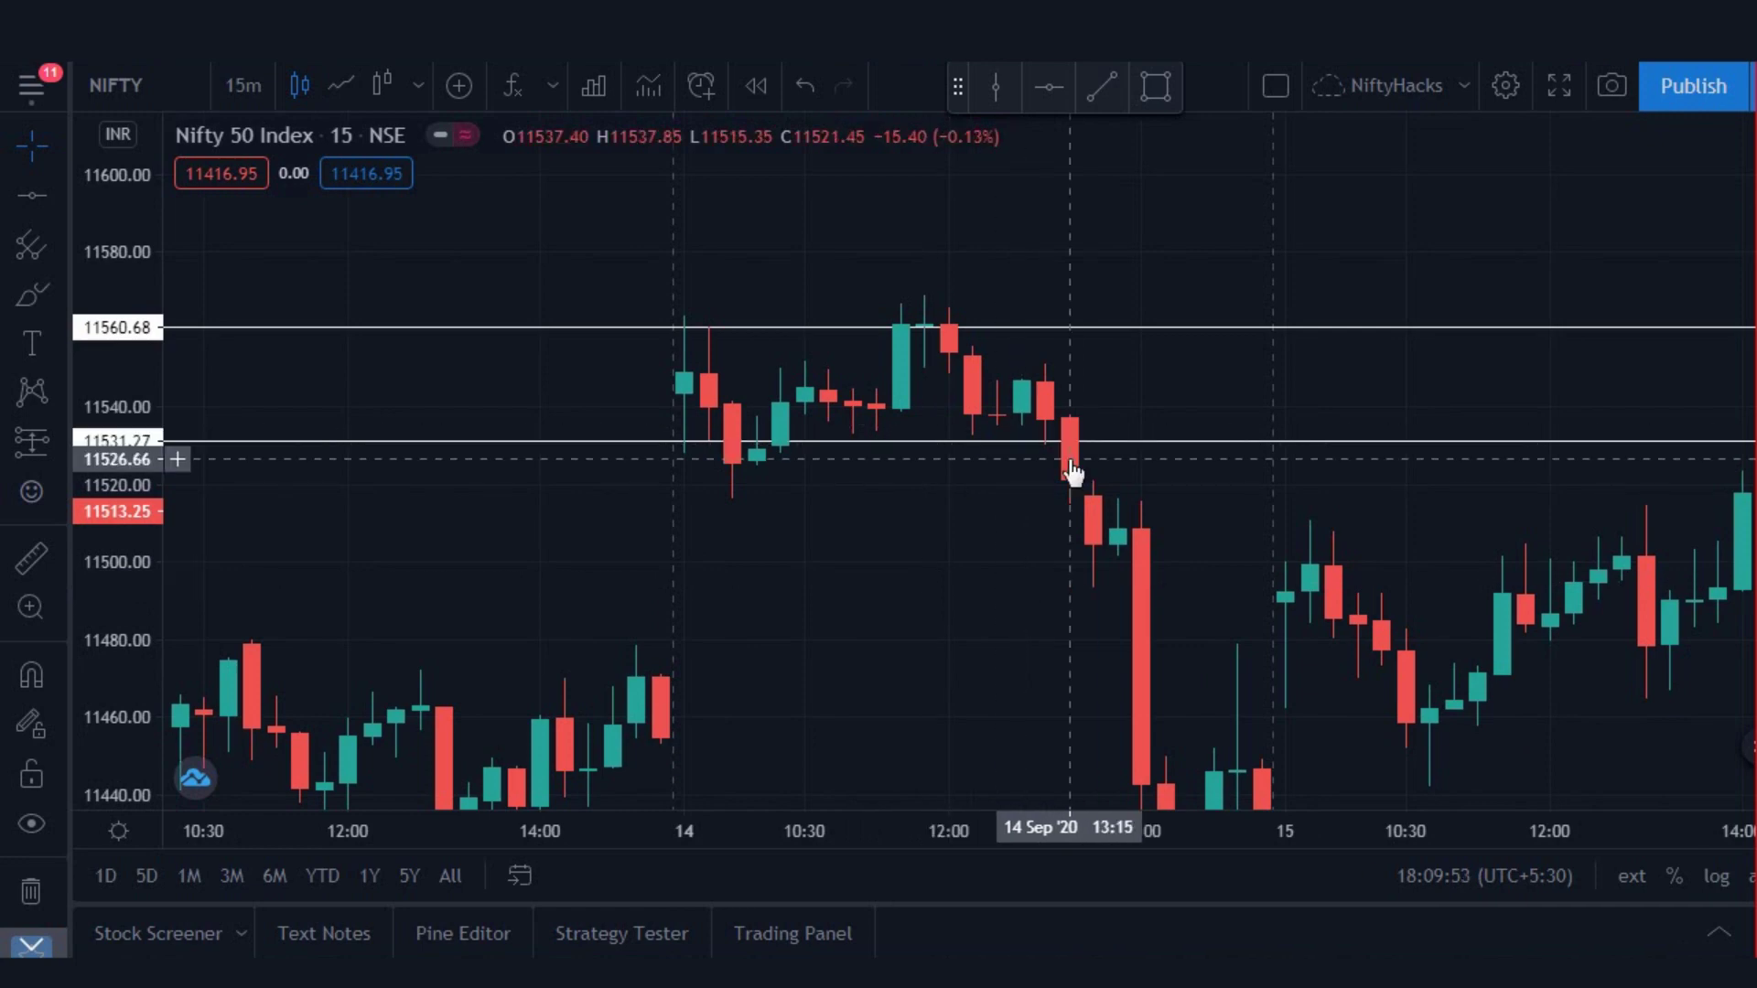
pyautogui.moveTo(936, 487); pyautogui.dragTo(798, 336)
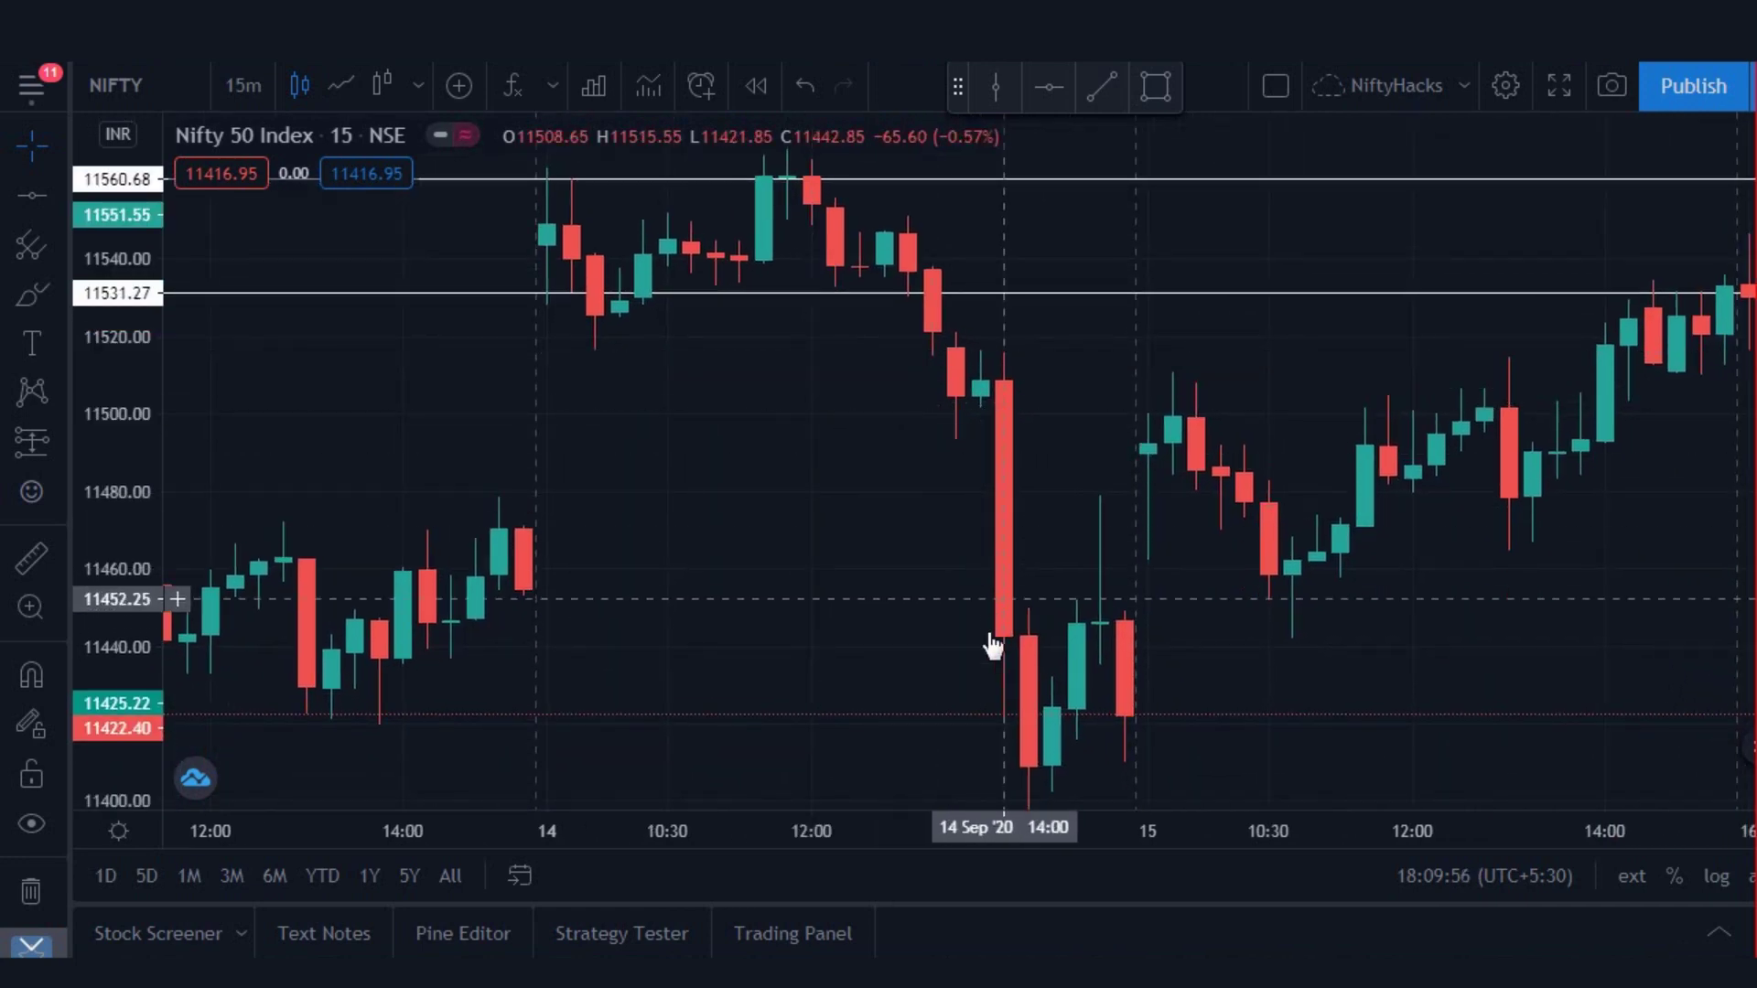
pyautogui.moveTo(866, 629); pyautogui.dragTo(805, 520)
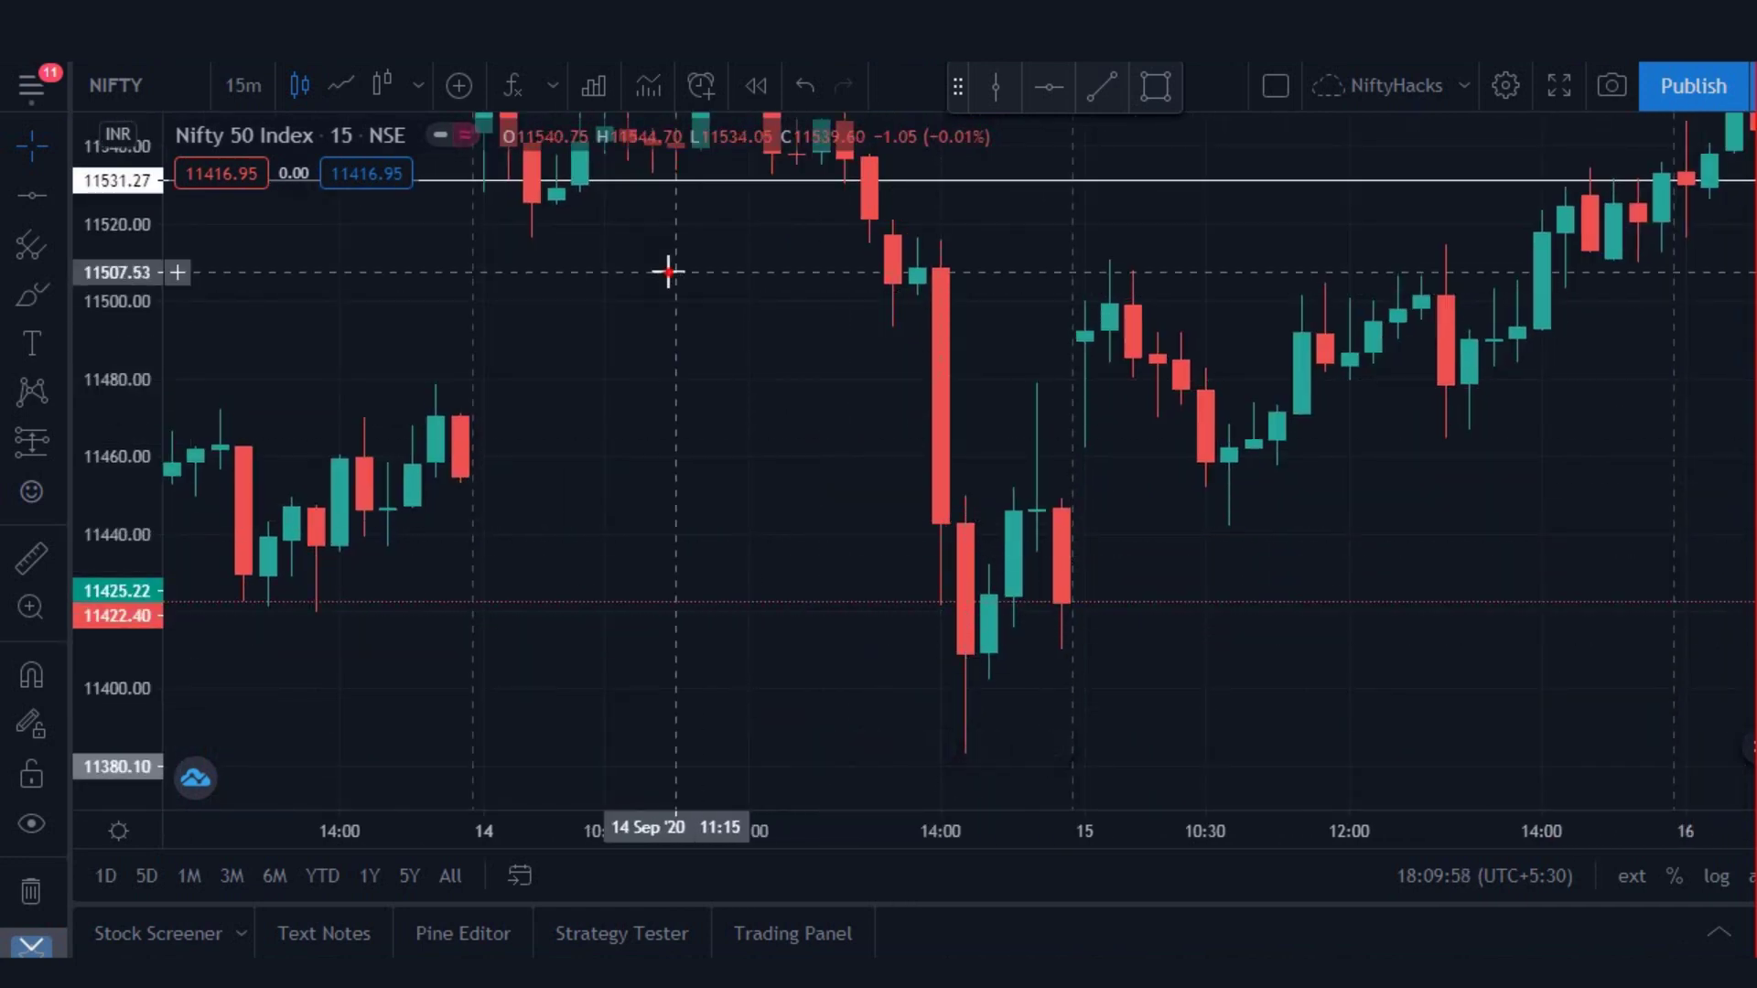
pyautogui.moveTo(631, 308); pyautogui.dragTo(645, 453)
# Switch the chart to BANKNIFTY and examine the gap-up candles of 1 Oct.
pyautogui.moveTo(138, 287); pyautogui.dragTo(717, 619)
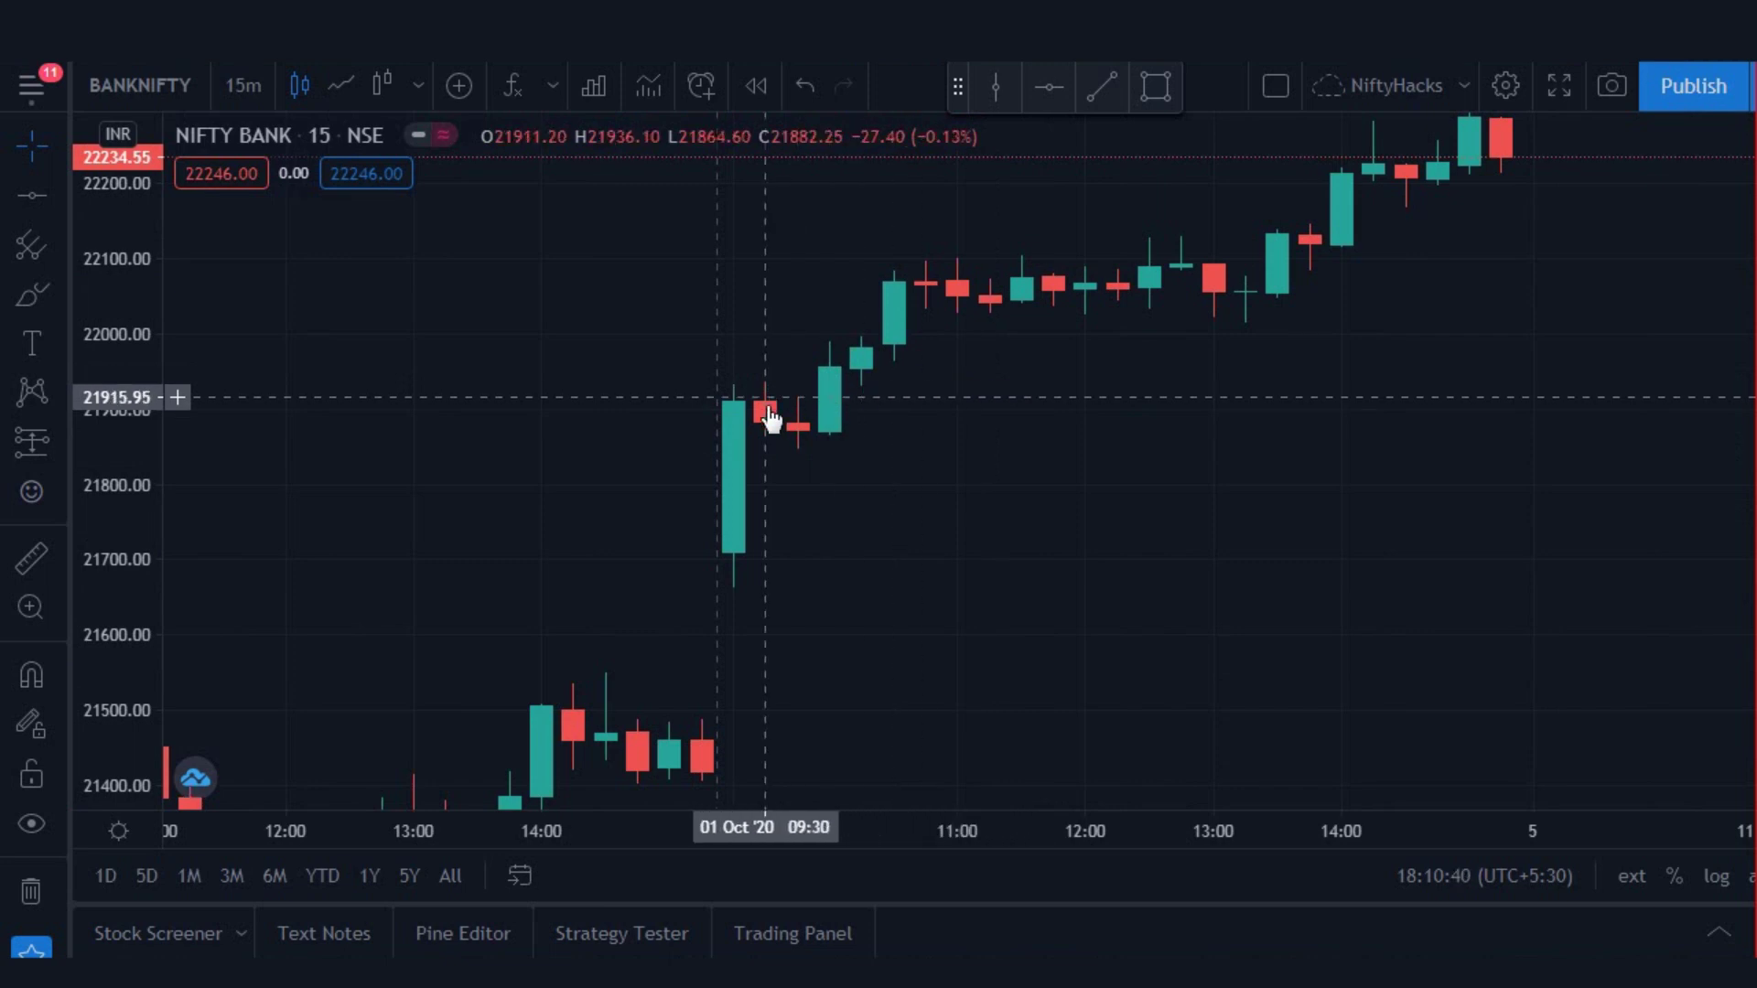
pyautogui.scroll(2, 765, 439)
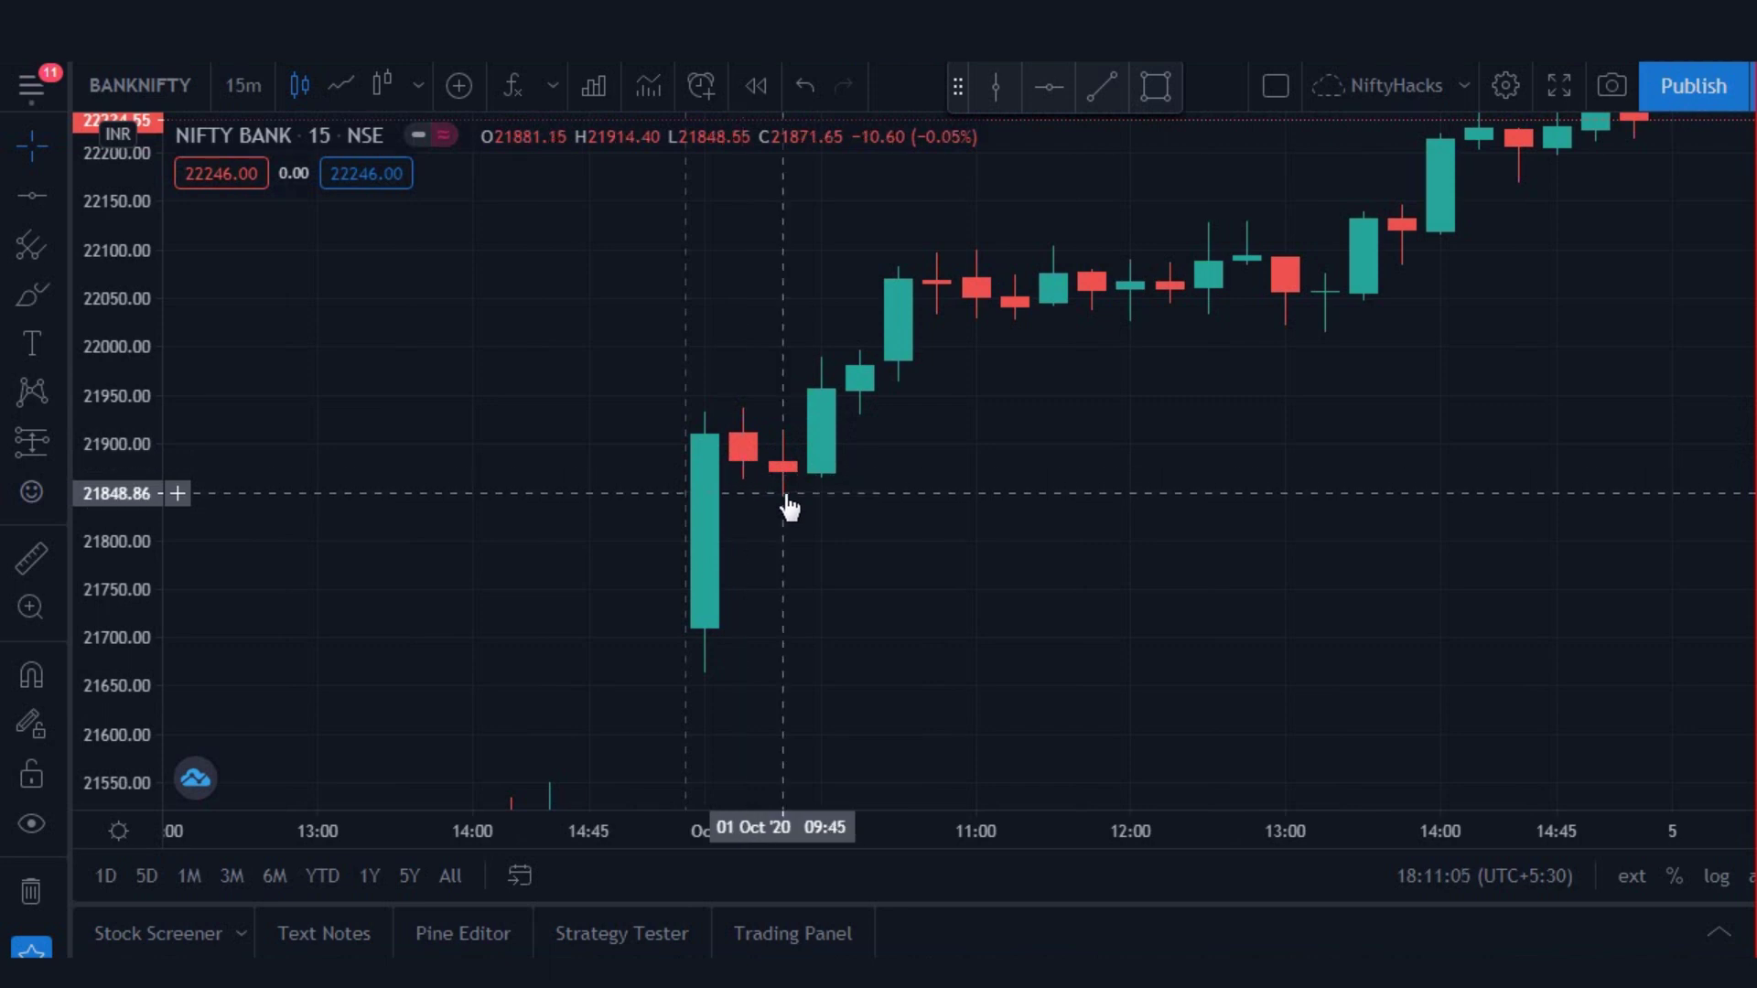
pyautogui.moveTo(1344, 377); pyautogui.dragTo(1119, 519)
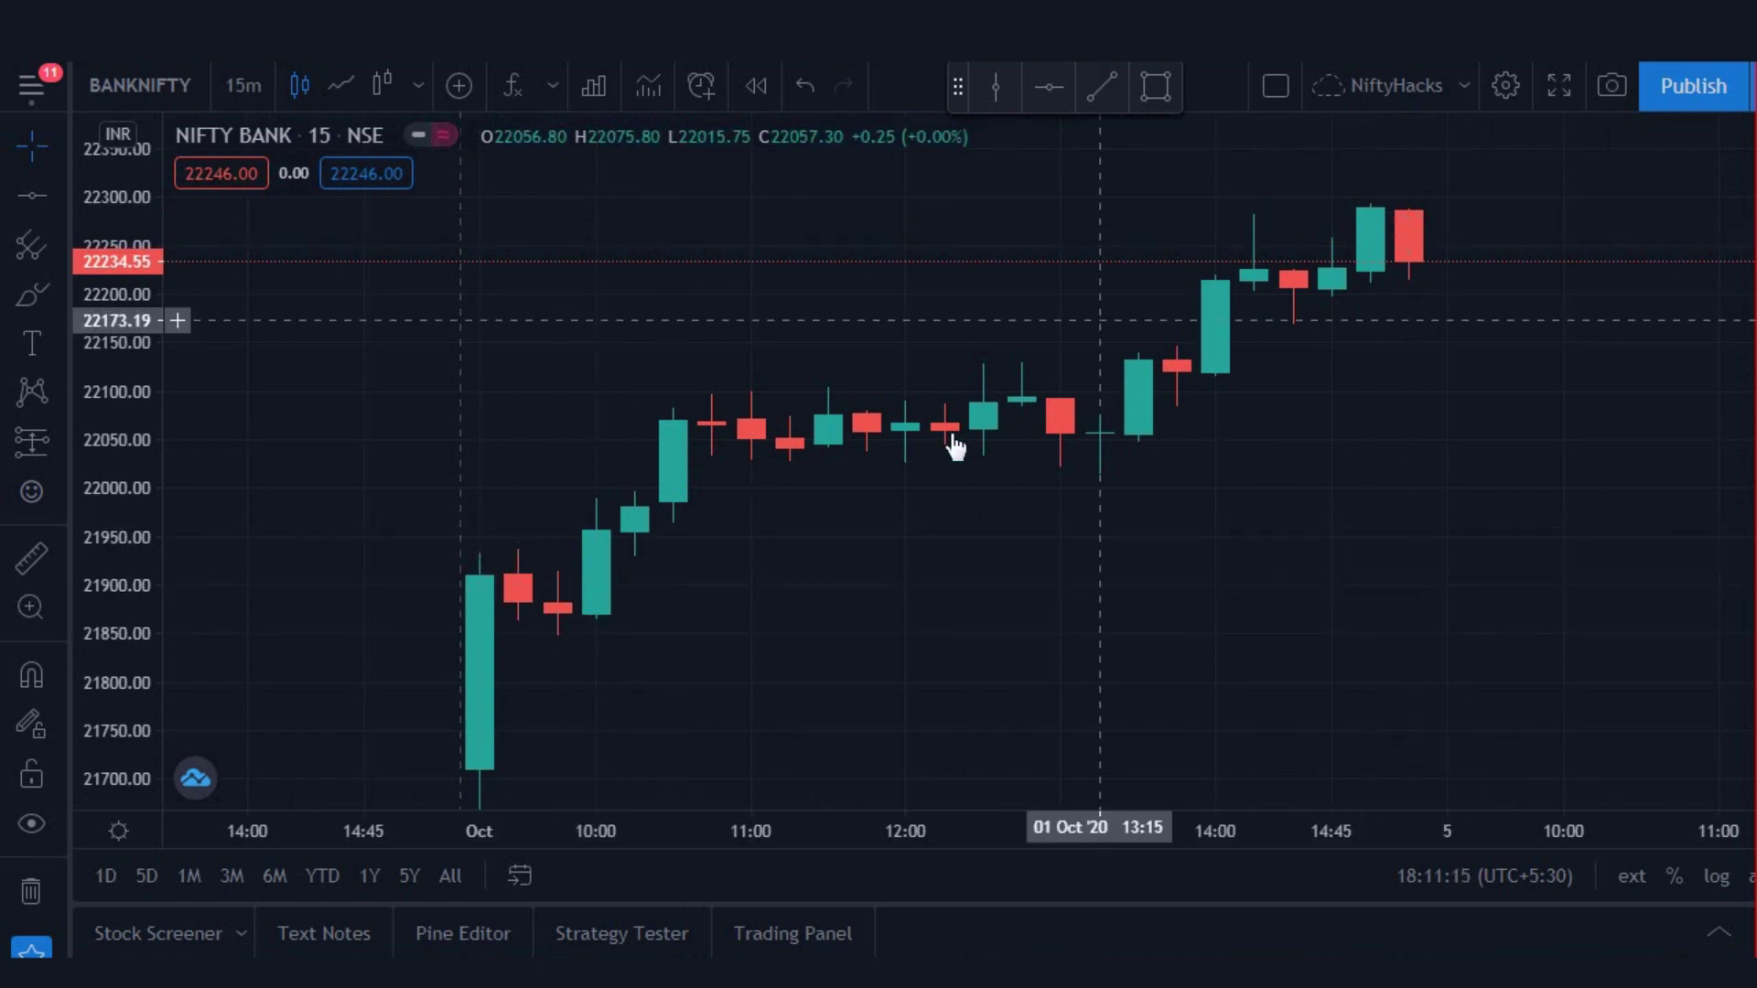
# Place a long position at the 28 Sep first candle's high, about 21237.61, with its stop at about 21204.64 and target at about 21655.91.
pyautogui.moveTo(789, 525); pyautogui.dragTo(1345, 204)
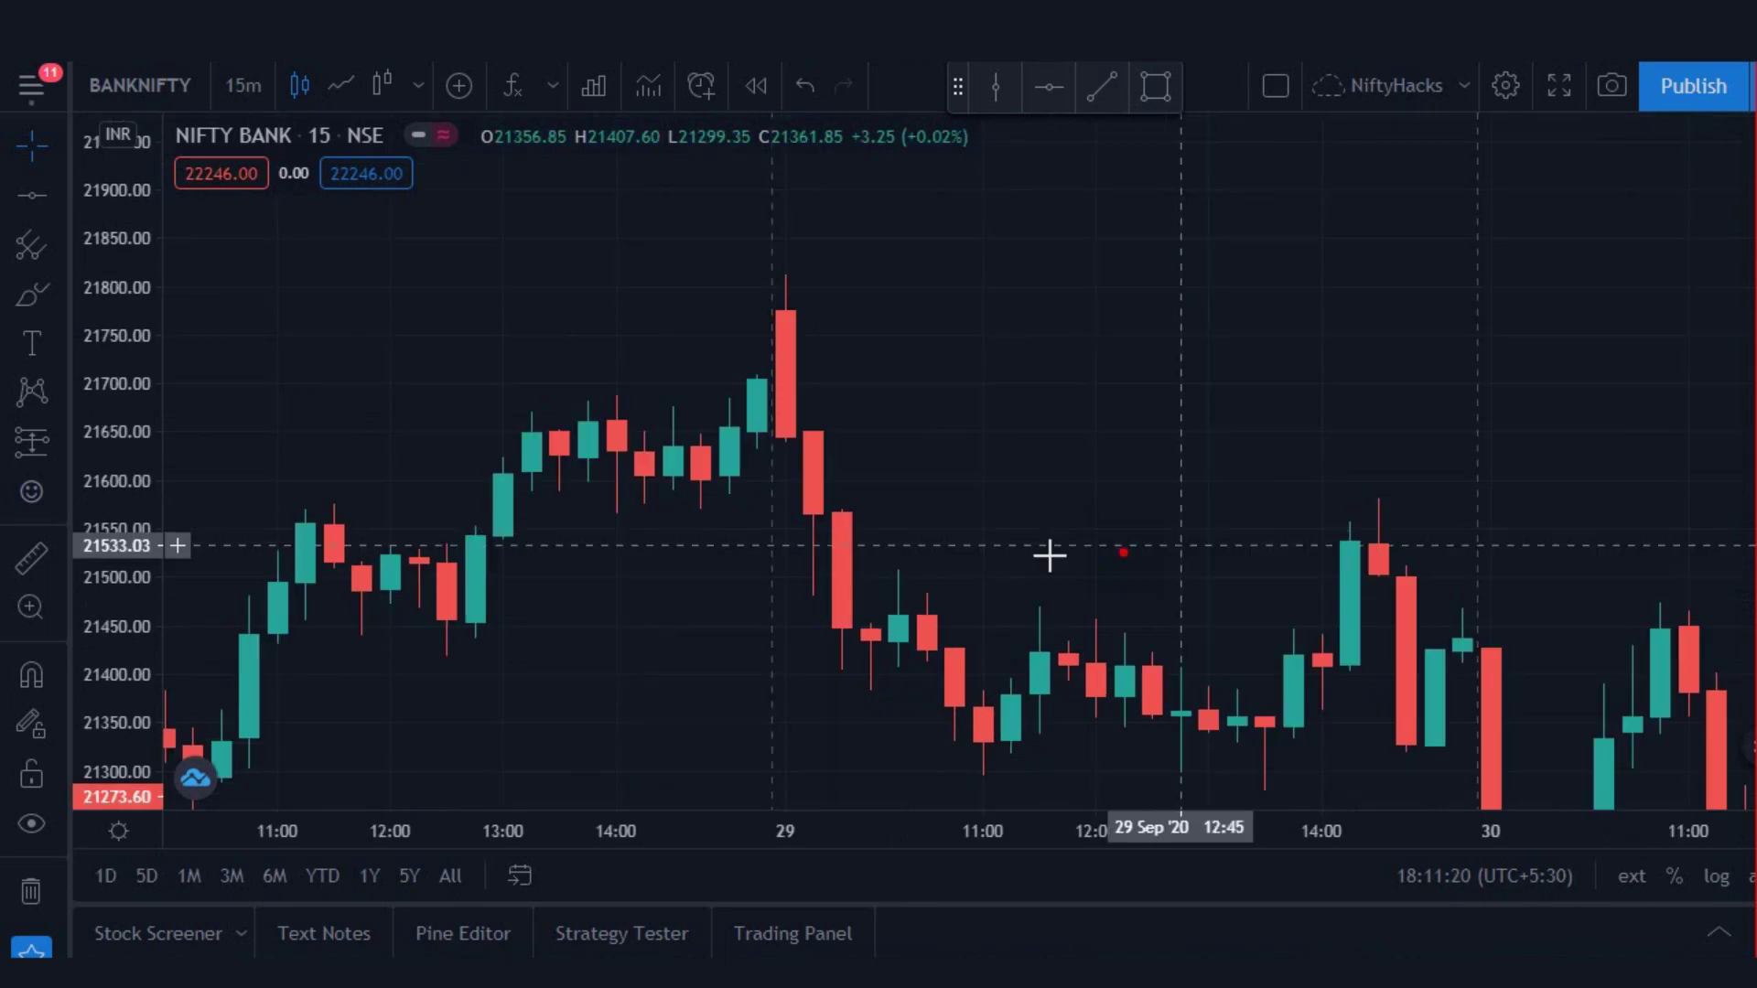
pyautogui.moveTo(688, 580); pyautogui.dragTo(1569, 408)
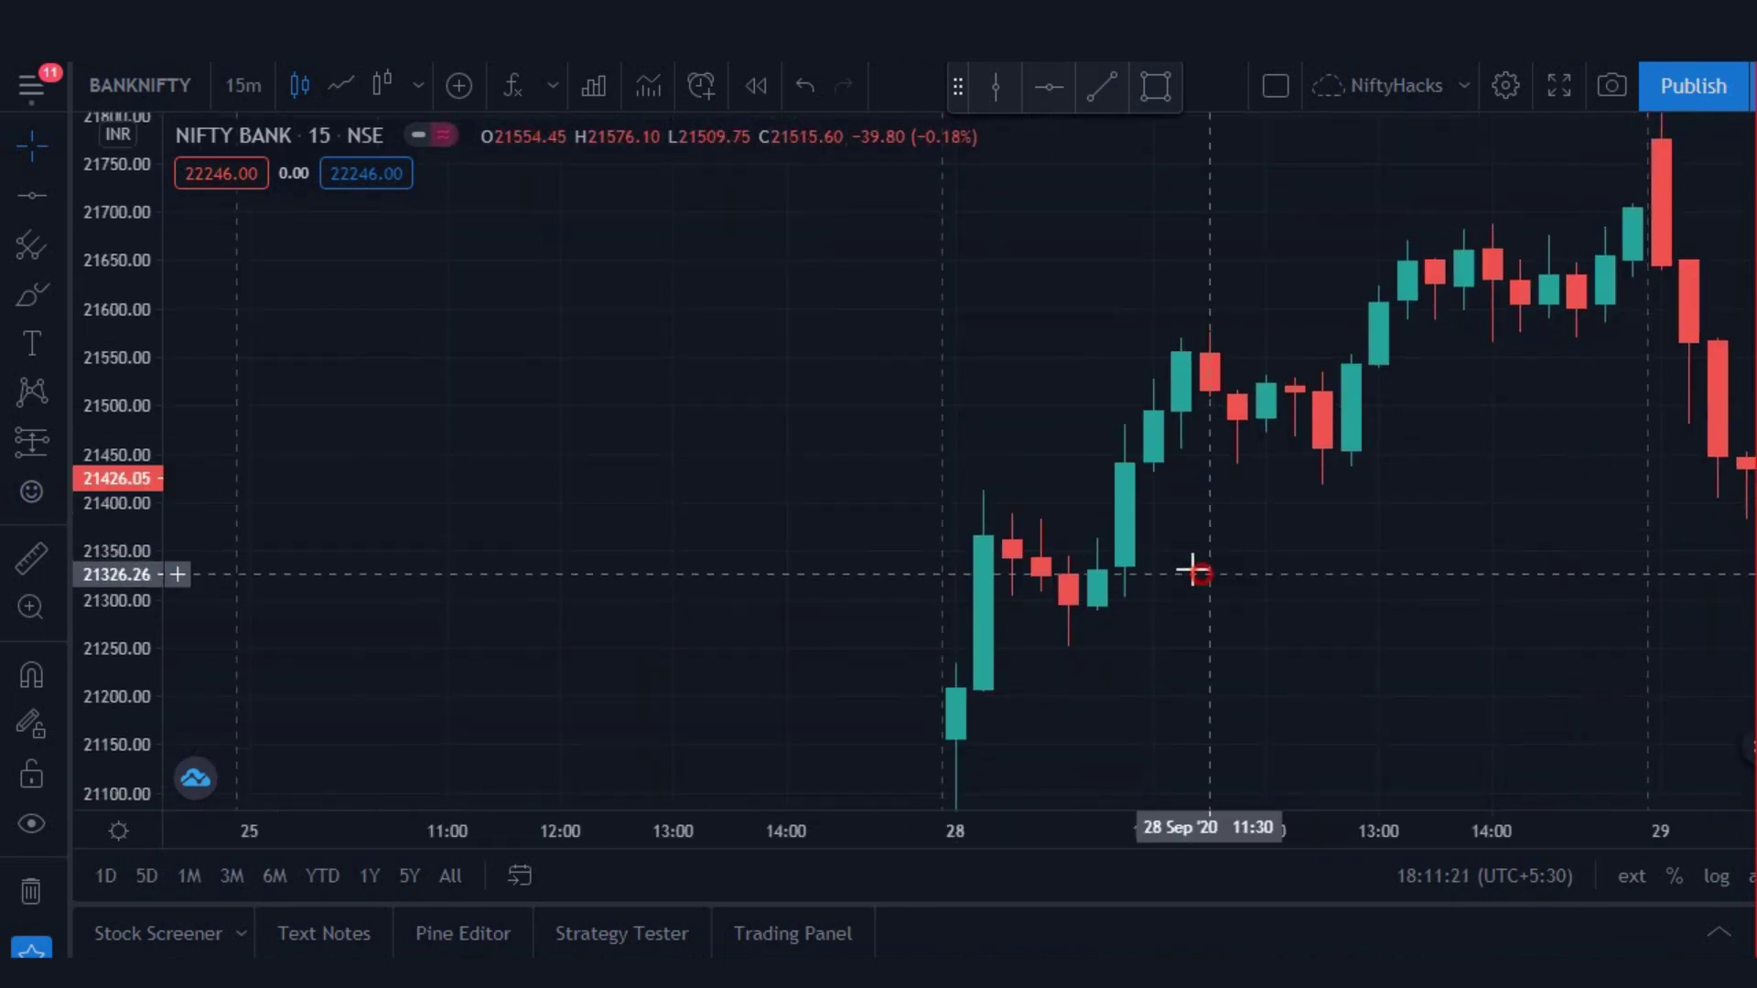
pyautogui.moveTo(1192, 569); pyautogui.dragTo(1110, 494)
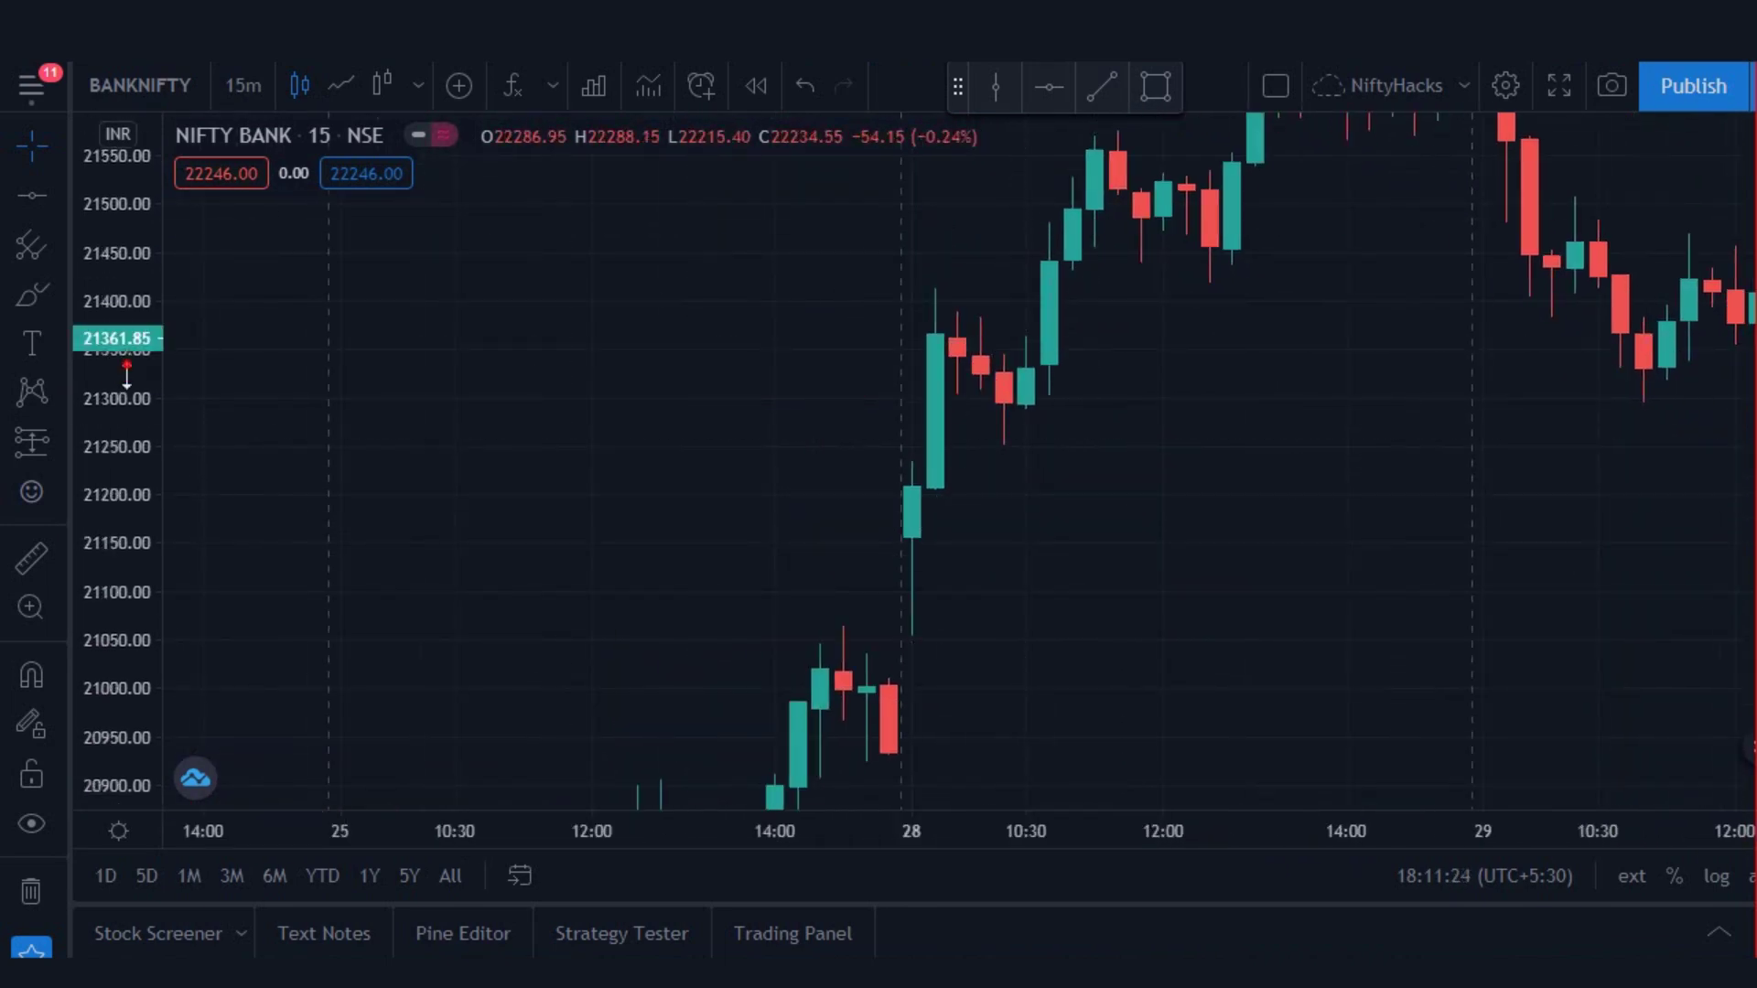
pyautogui.moveTo(126, 375); pyautogui.dragTo(127, 573)
pyautogui.moveTo(1016, 509); pyautogui.dragTo(962, 344)
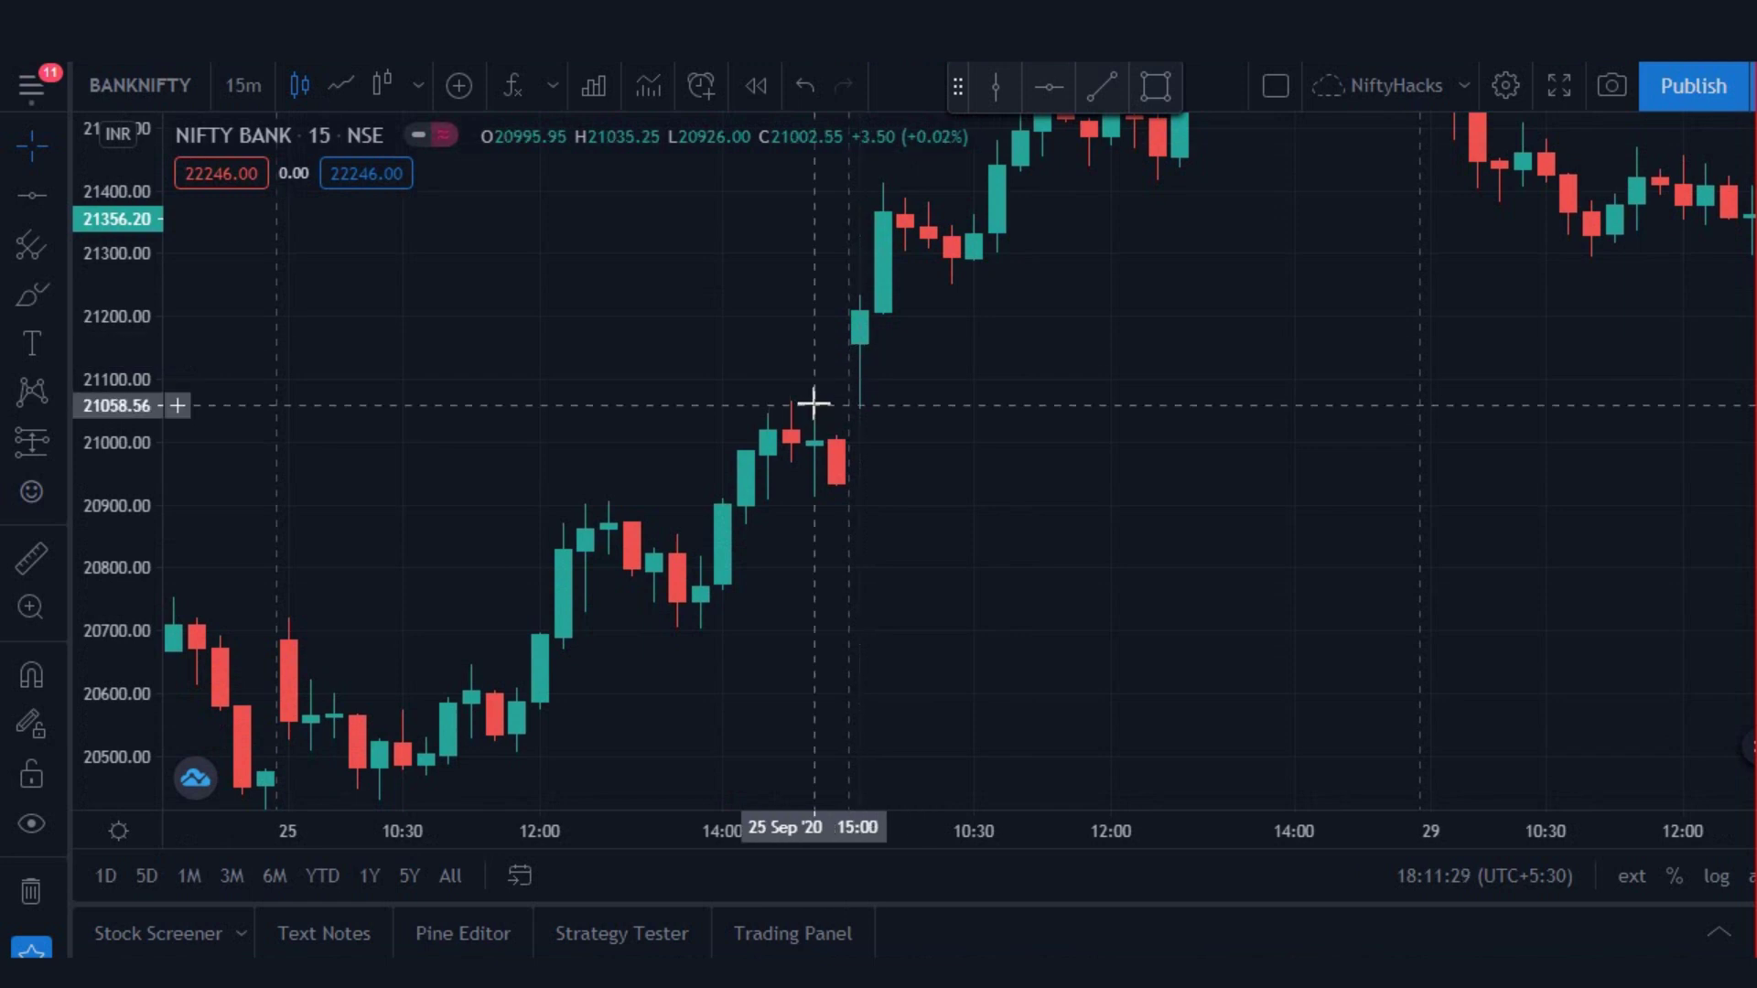
pyautogui.moveTo(899, 390); pyautogui.dragTo(777, 576)
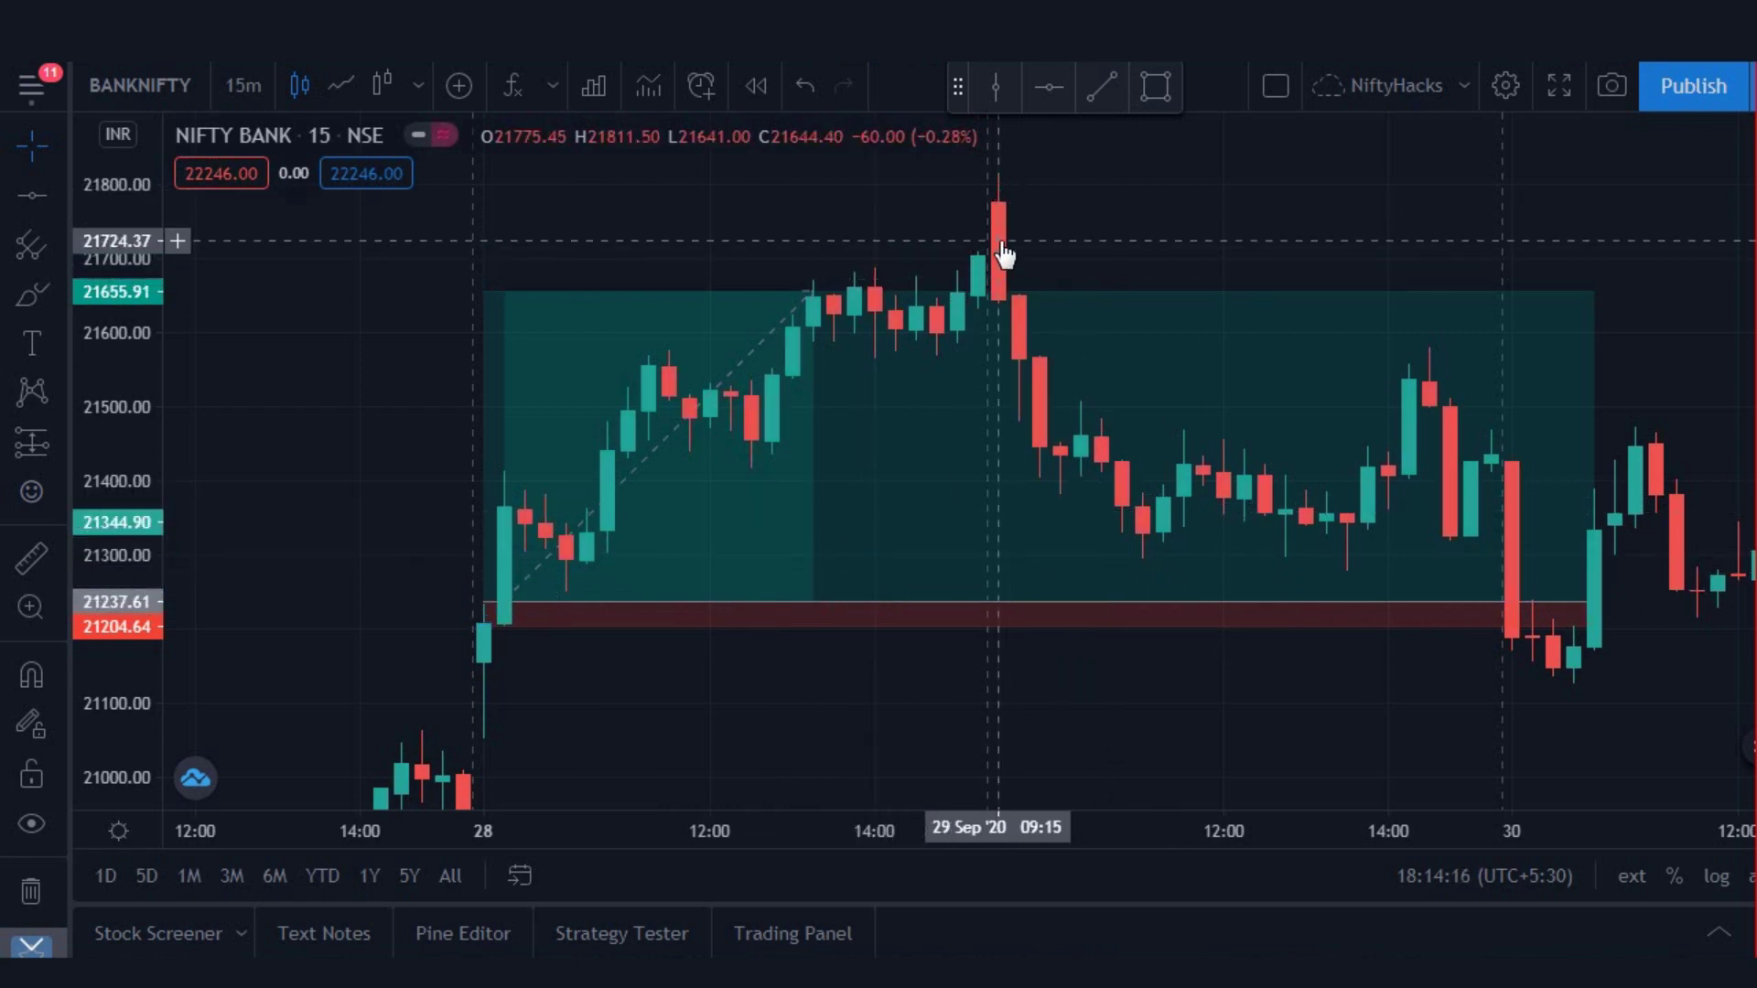
# Delete the 28 Sep long position and place a short position at 29 Sep's open from about 21633.70, stop about 21654.06, target about 21372.95.
pyautogui.click(957, 447)
pyautogui.click(1053, 202)
pyautogui.hotkey('ctrl', 'z')
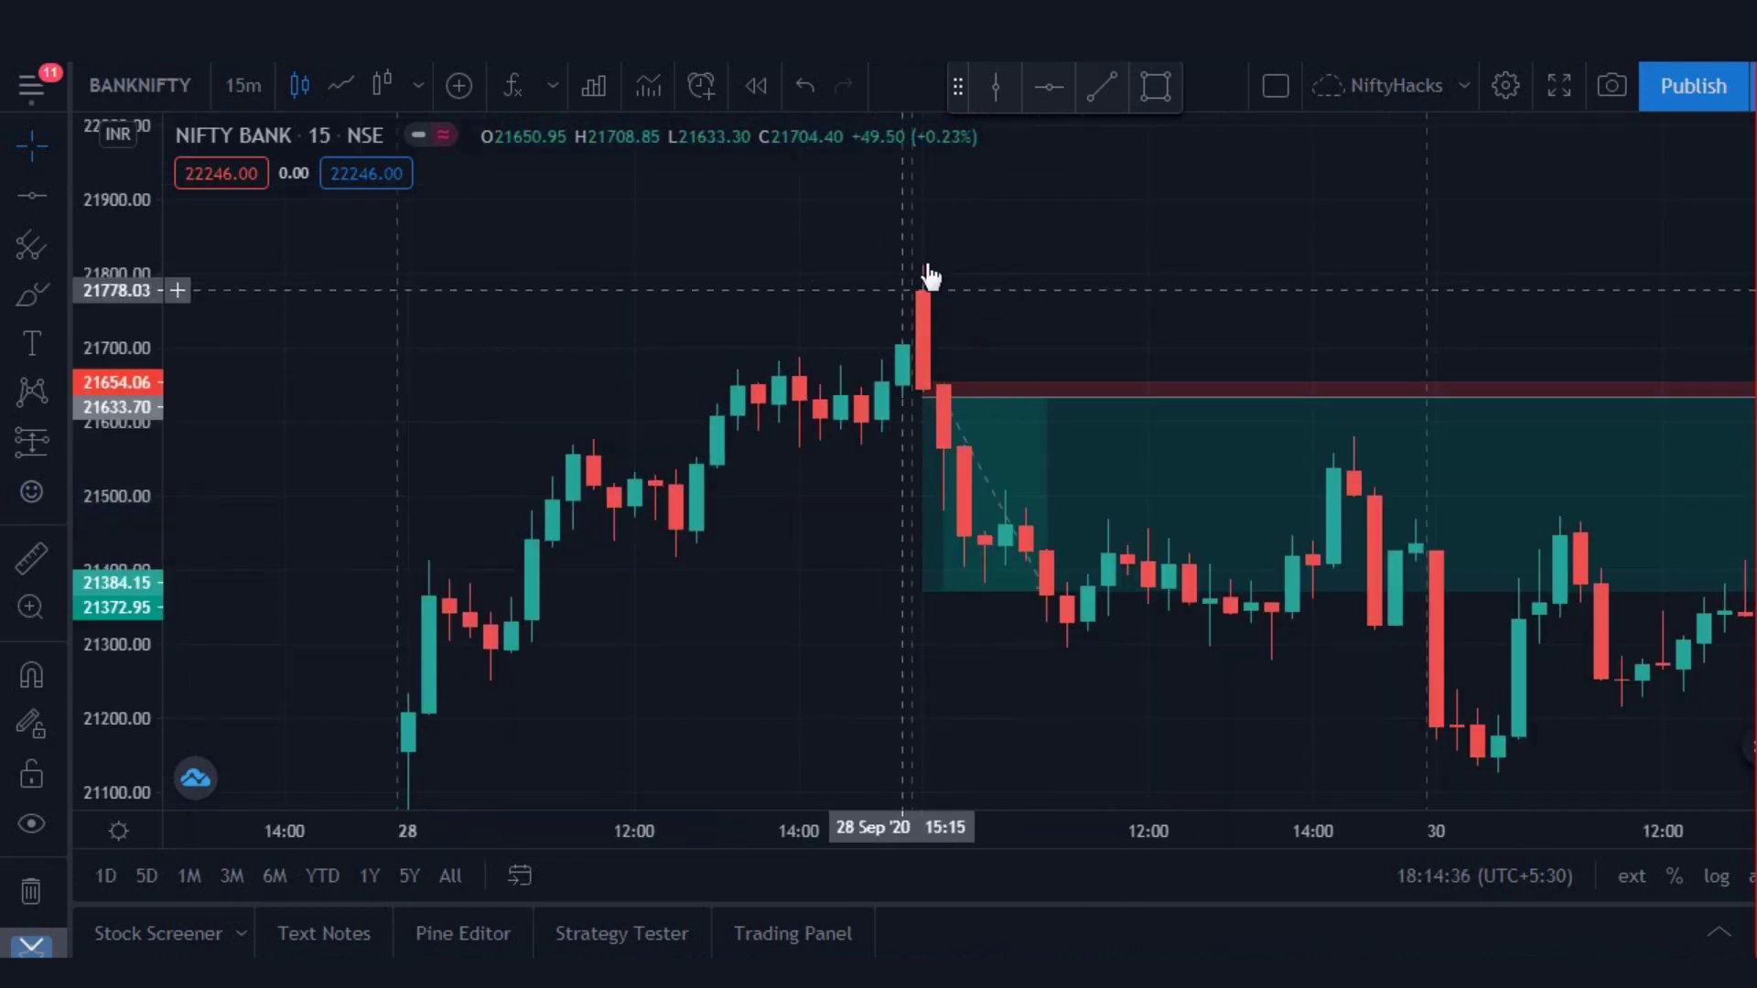
# Lower the target of the 29 Sep short position to about 21357.99.
pyautogui.moveTo(863, 314); pyautogui.dragTo(686, 216)
pyautogui.moveTo(670, 417); pyautogui.dragTo(635, 443)
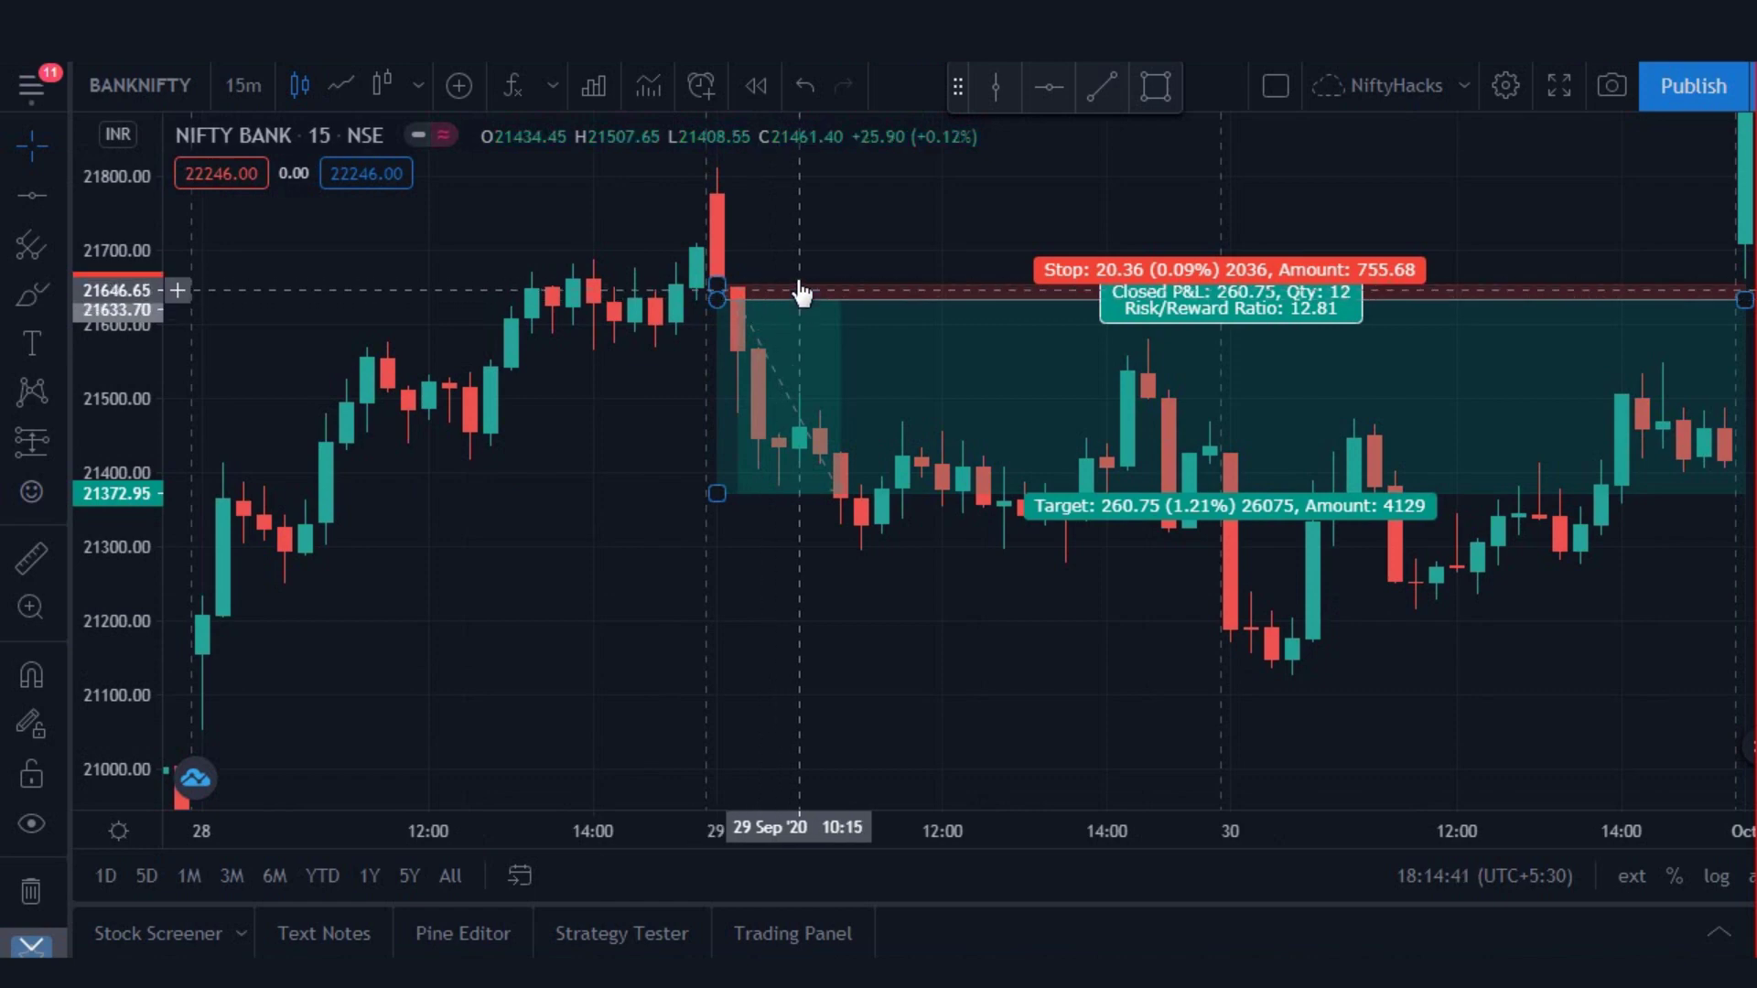
pyautogui.click(720, 495)
pyautogui.moveTo(721, 499); pyautogui.dragTo(723, 510)
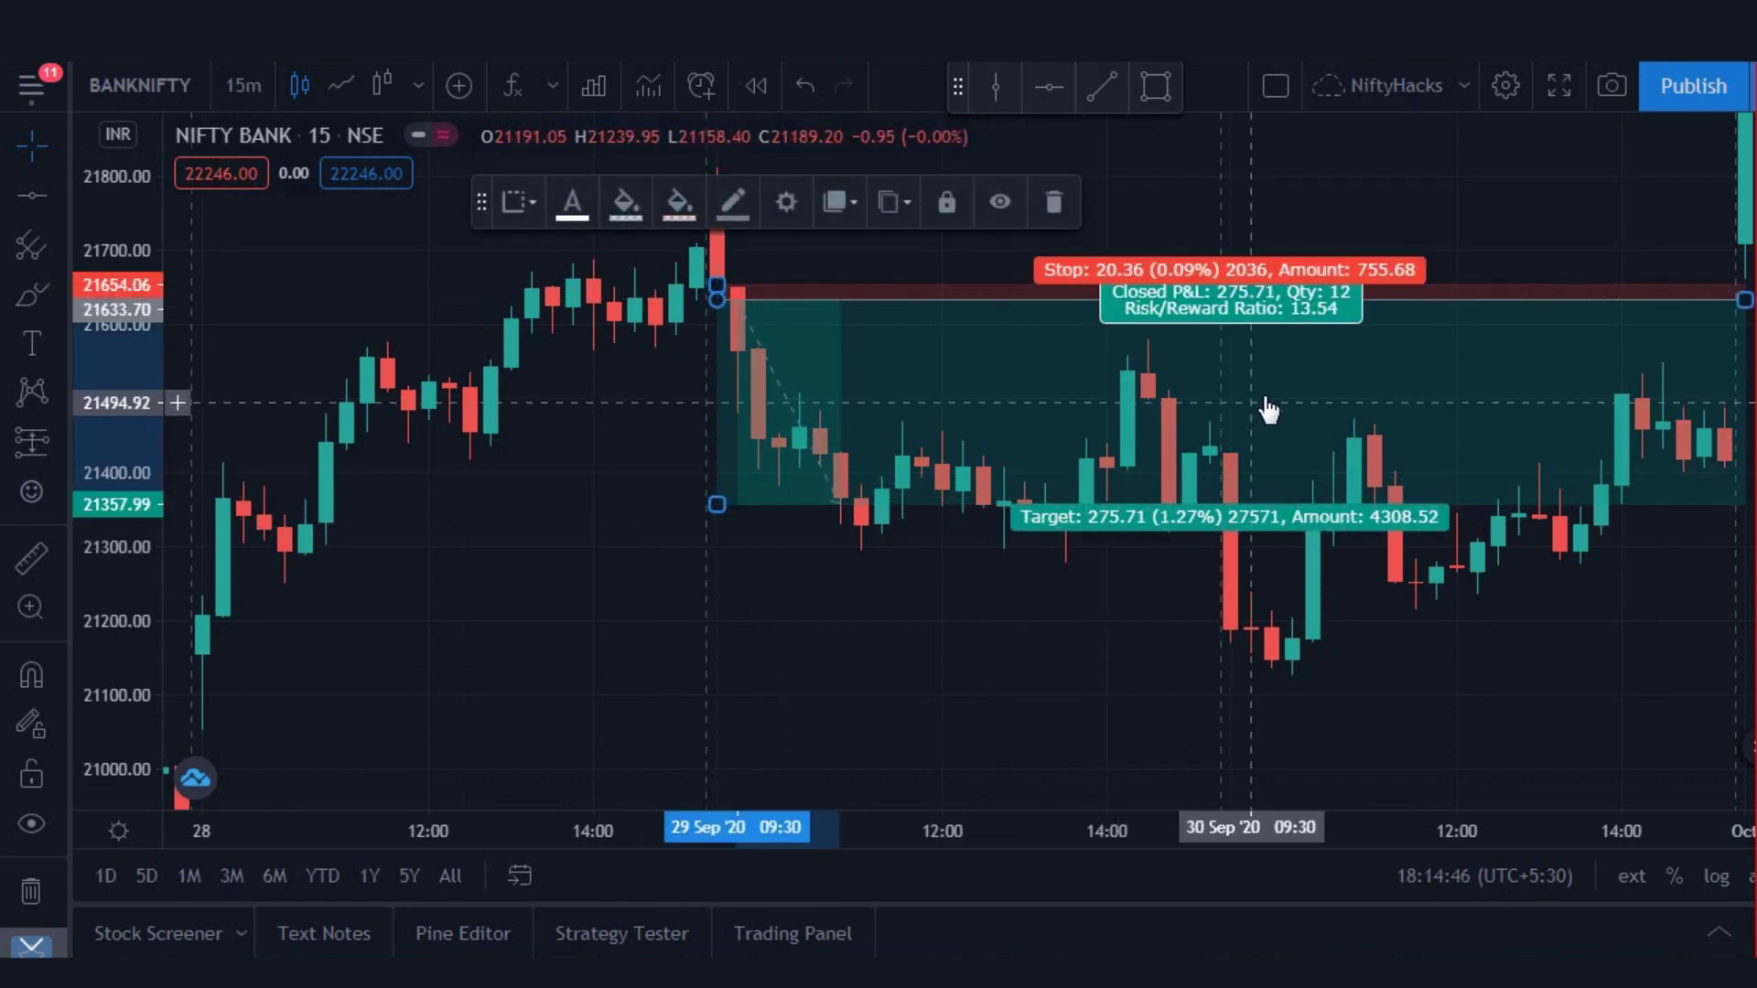
# Mark the 31 Aug opening range with horizontal lines at about 24790.11 (first candle's low) and about 24923.85 (second candle's high).
pyautogui.click(914, 557)
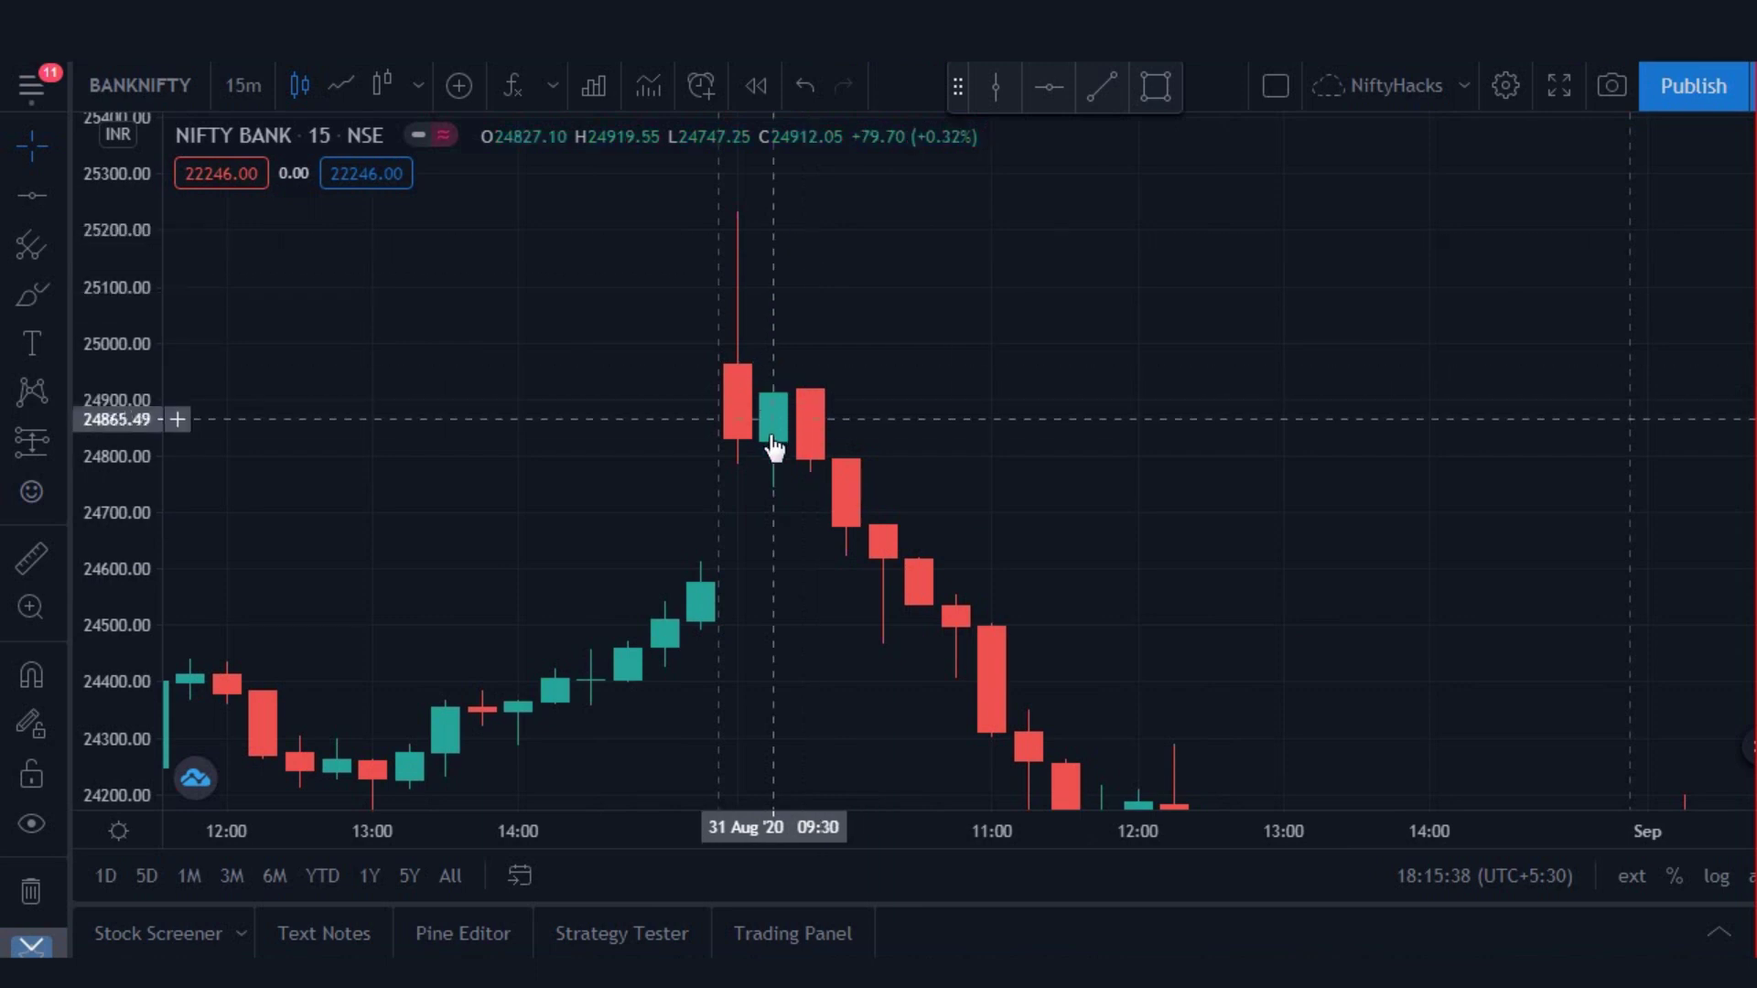
pyautogui.moveTo(630, 520); pyautogui.dragTo(631, 558)
pyautogui.click(1050, 92)
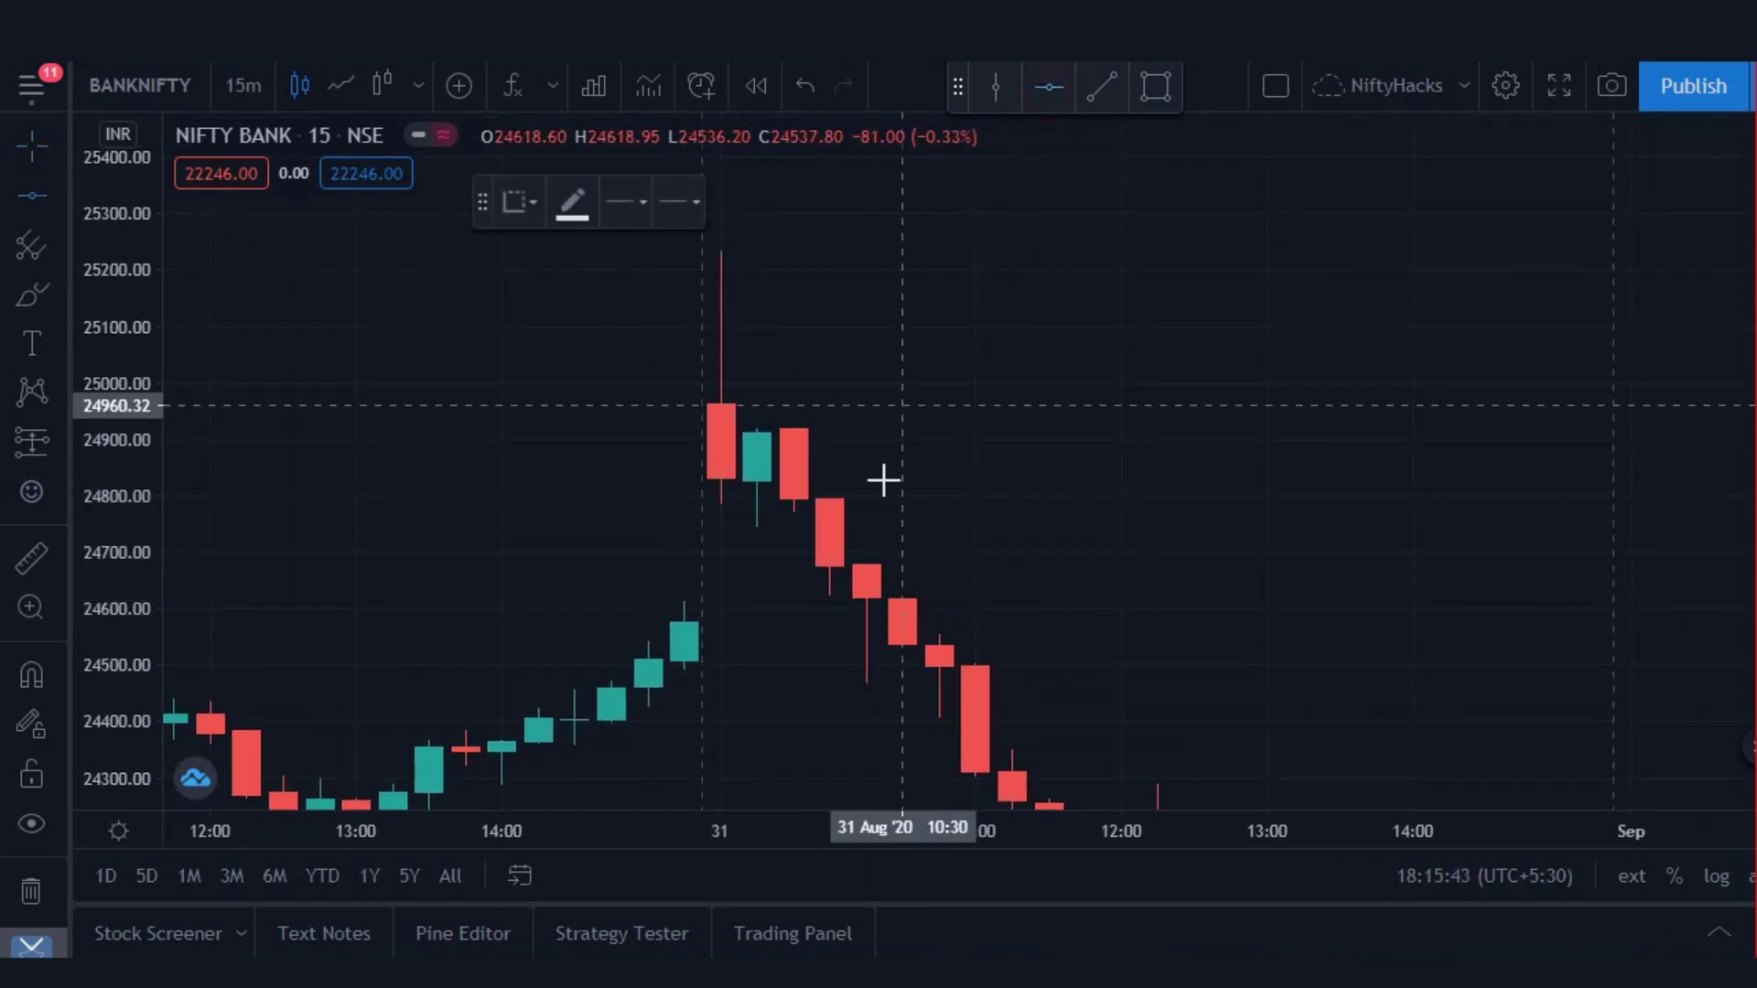
pyautogui.click(890, 501)
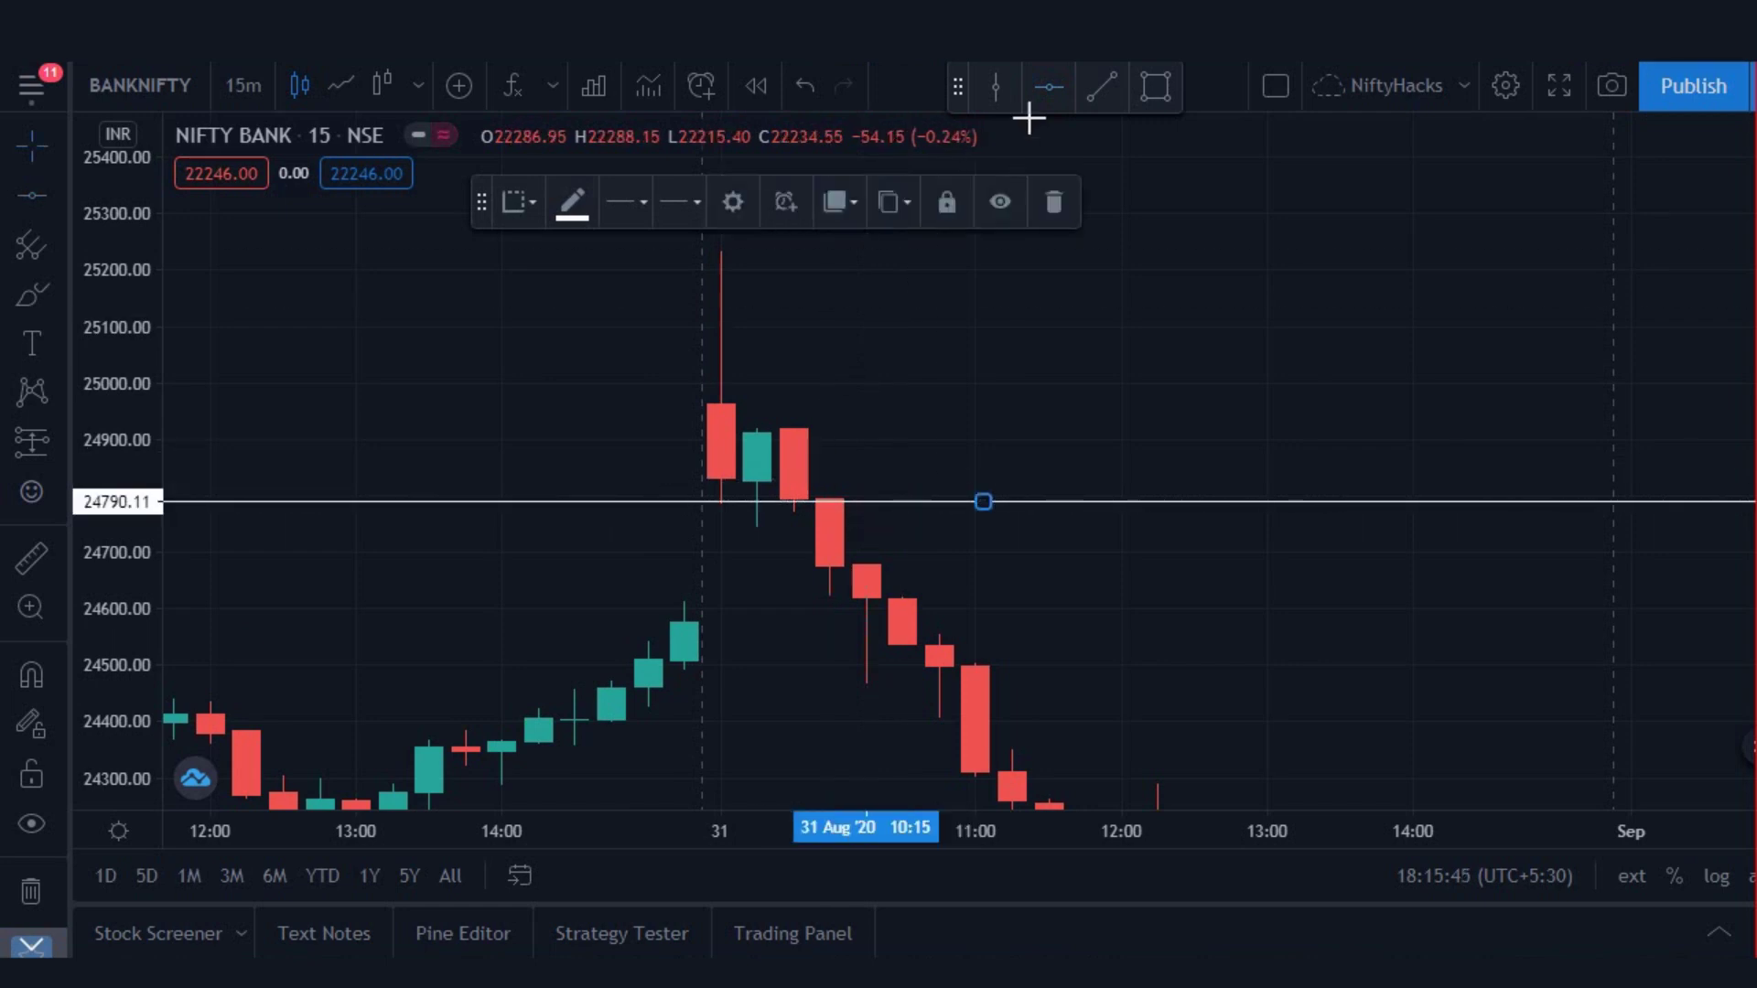
pyautogui.click(908, 425)
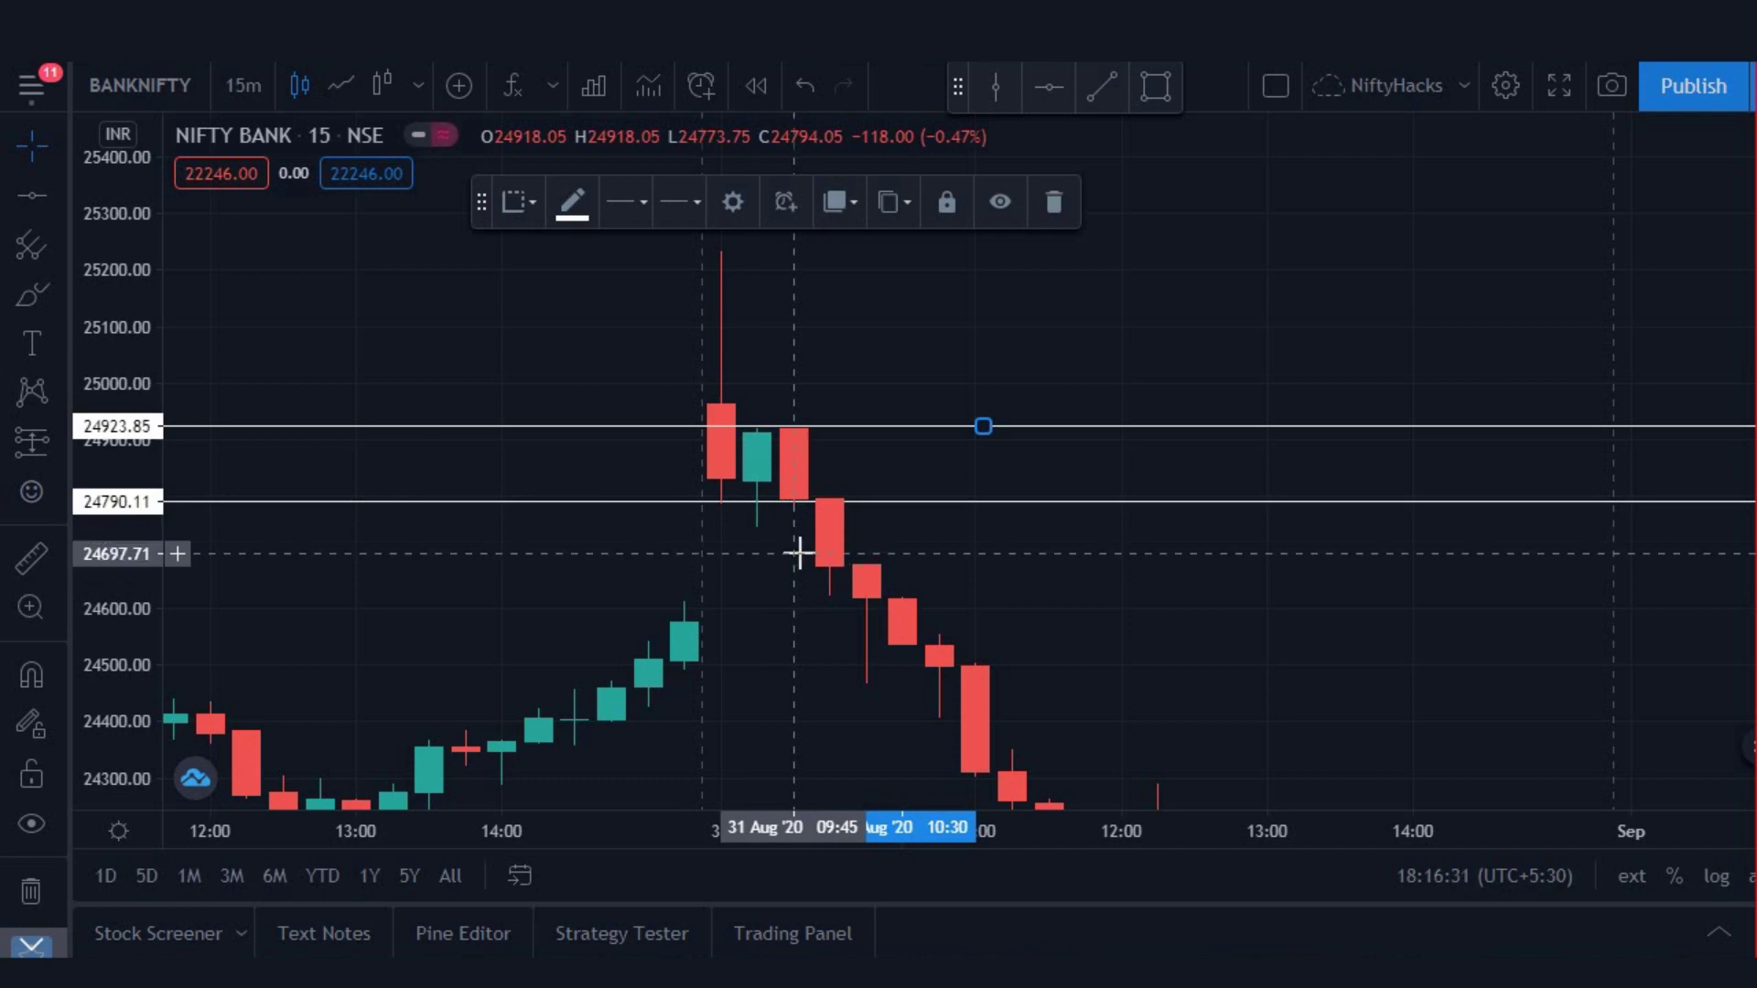
# Examine the price movement after the marked 31 Aug range through 1 Sep and compare it with the preceding 28 Aug session.
pyautogui.moveTo(769, 587); pyautogui.dragTo(587, 341)
pyautogui.moveTo(747, 606); pyautogui.dragTo(498, 308)
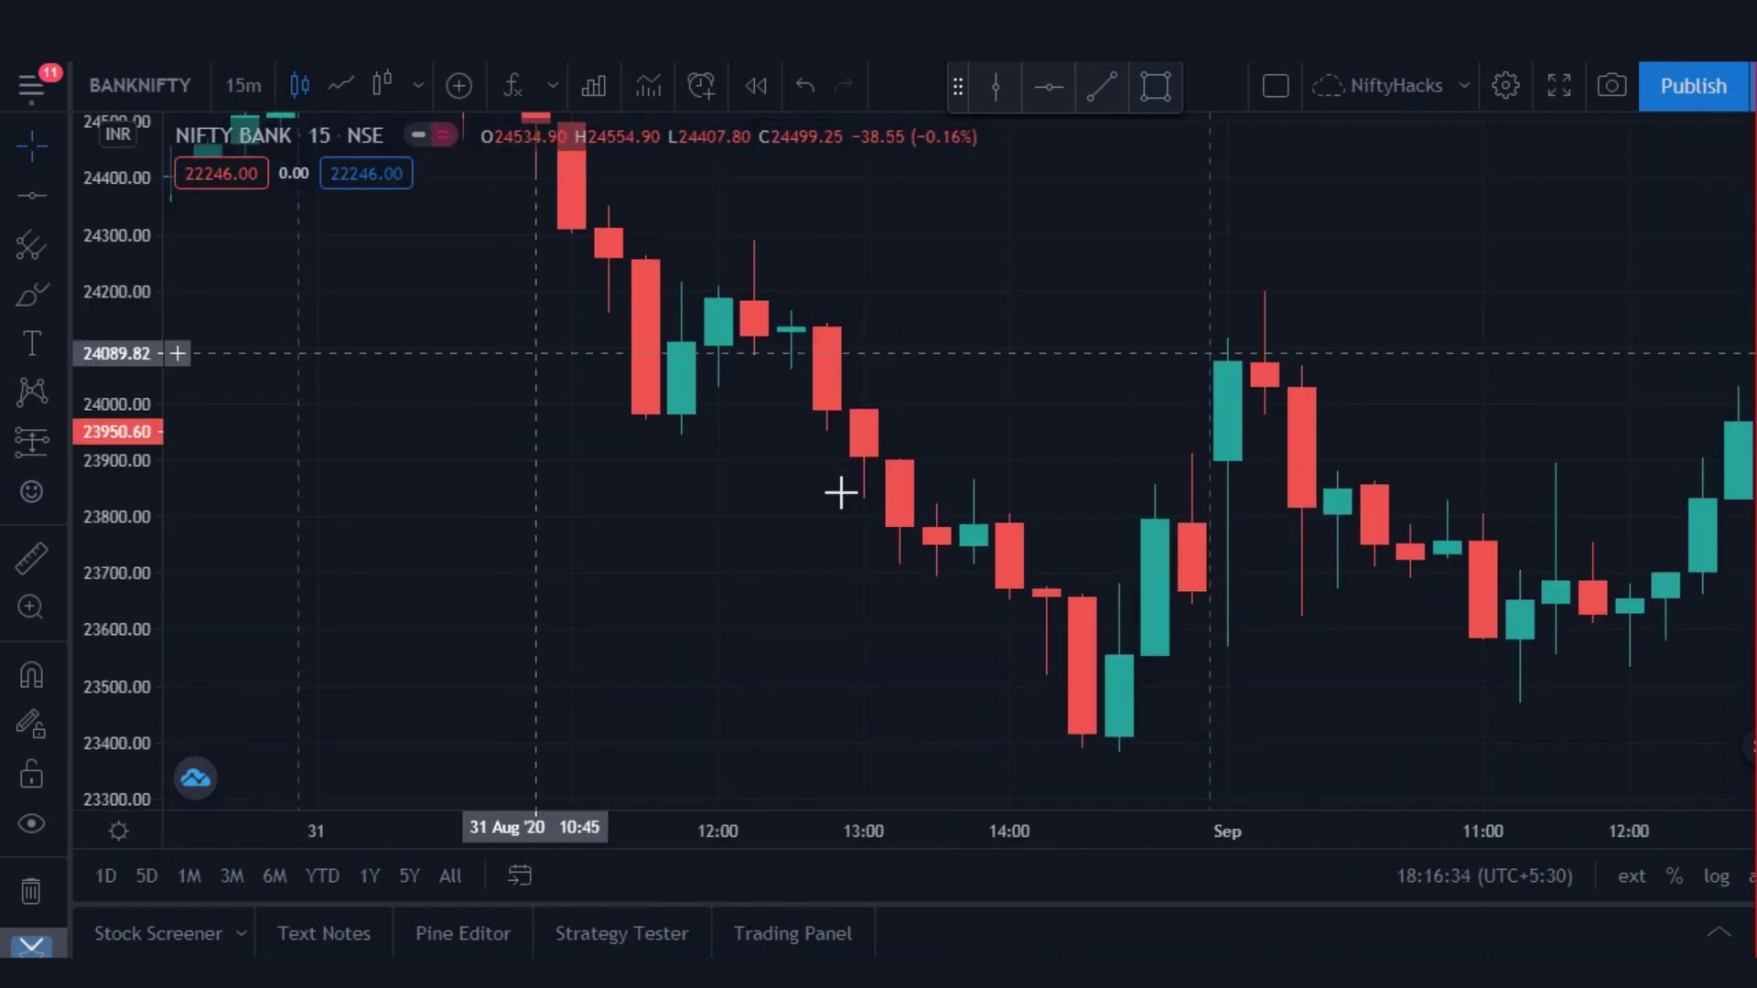
pyautogui.moveTo(645, 544); pyautogui.dragTo(826, 694)
pyautogui.moveTo(717, 427); pyautogui.dragTo(914, 702)
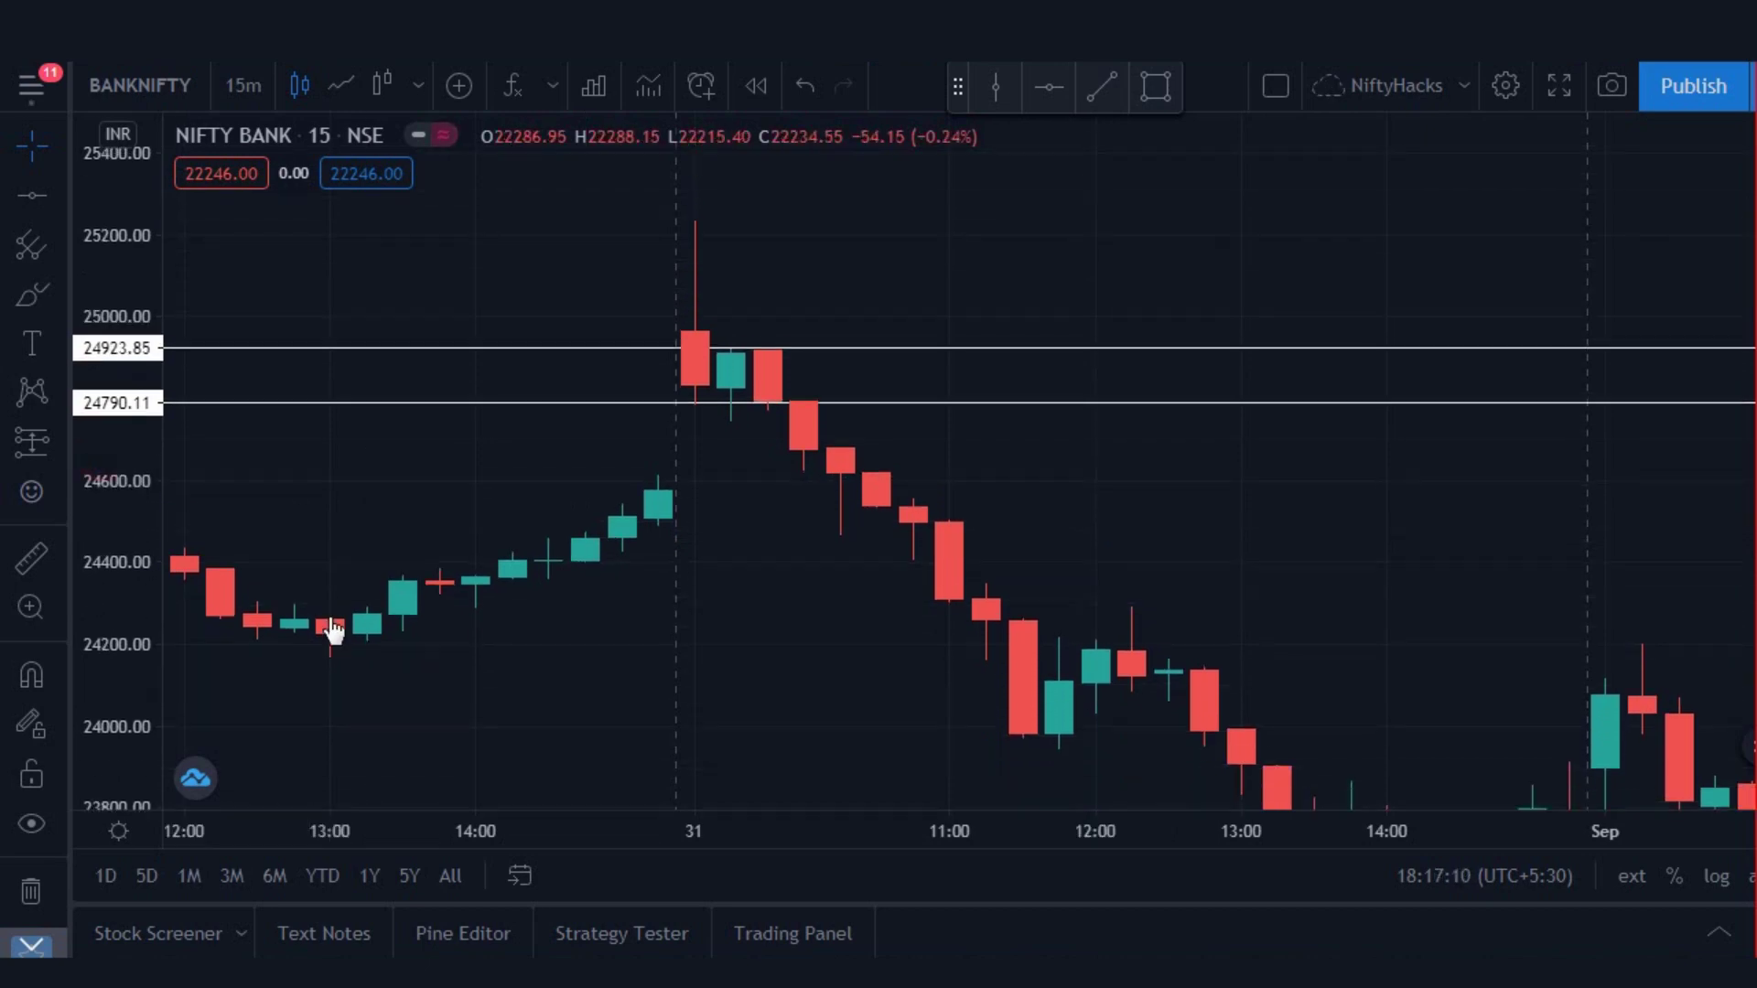
pyautogui.moveTo(580, 660); pyautogui.dragTo(914, 623)
pyautogui.moveTo(740, 651); pyautogui.dragTo(1019, 498)
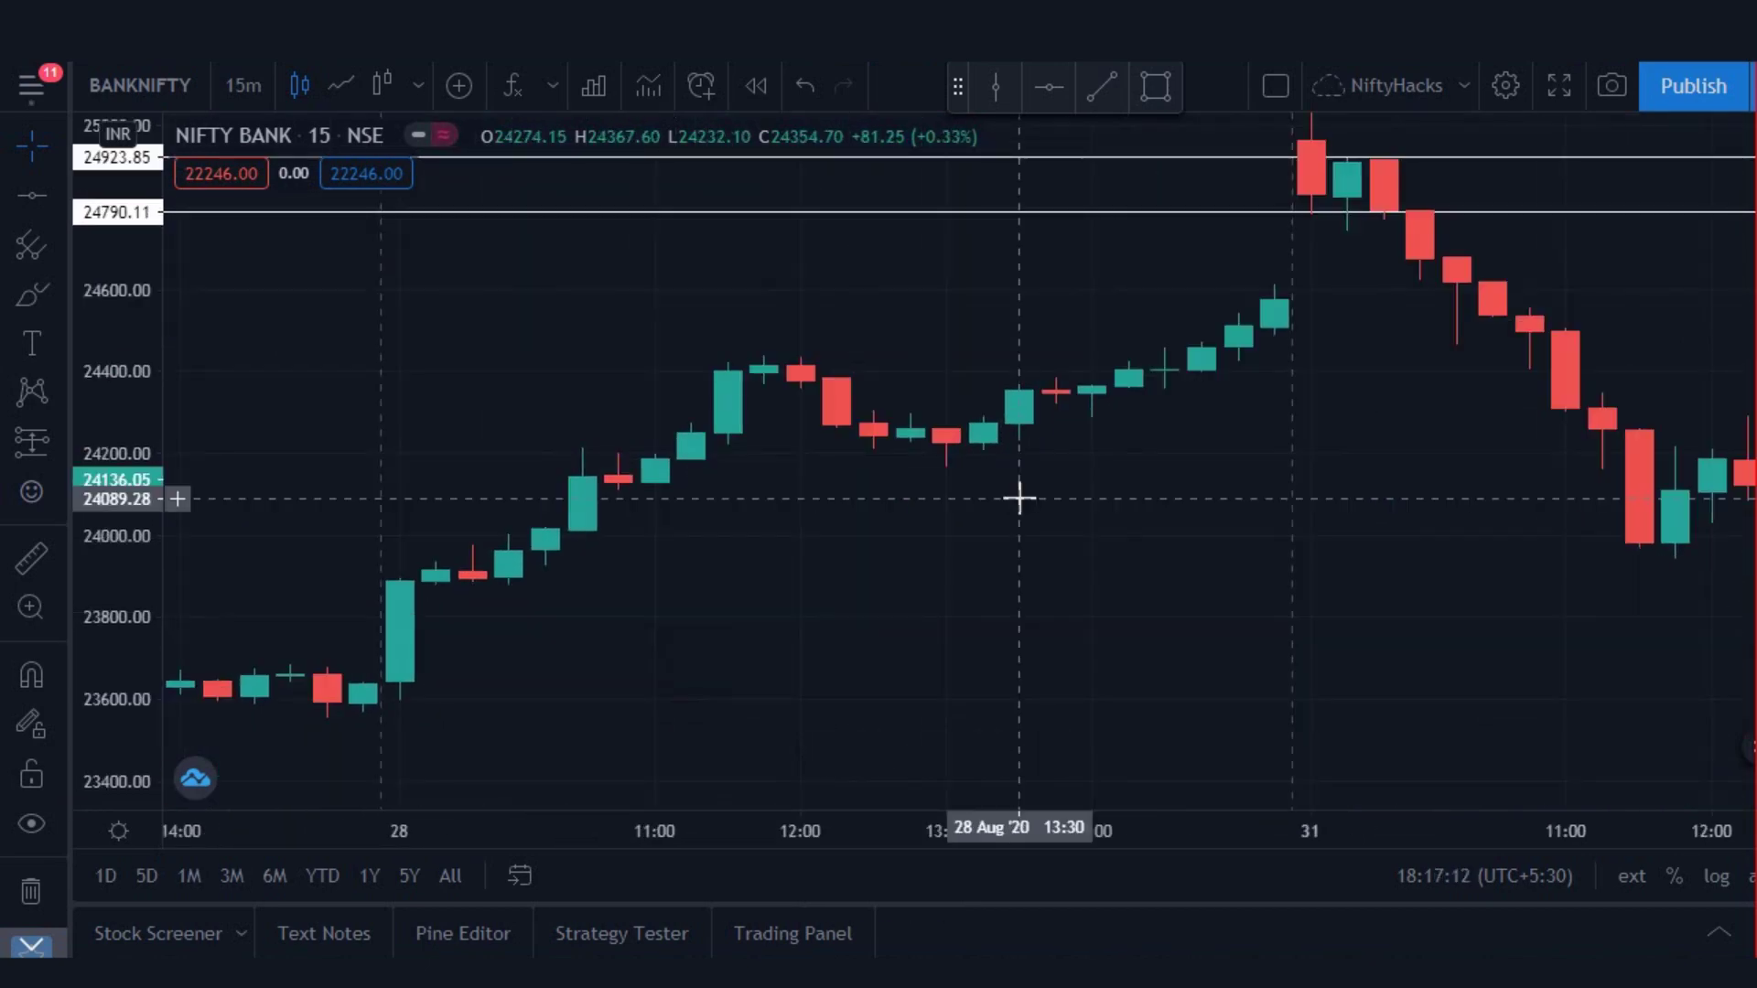
pyautogui.moveTo(1299, 480); pyautogui.dragTo(958, 569)
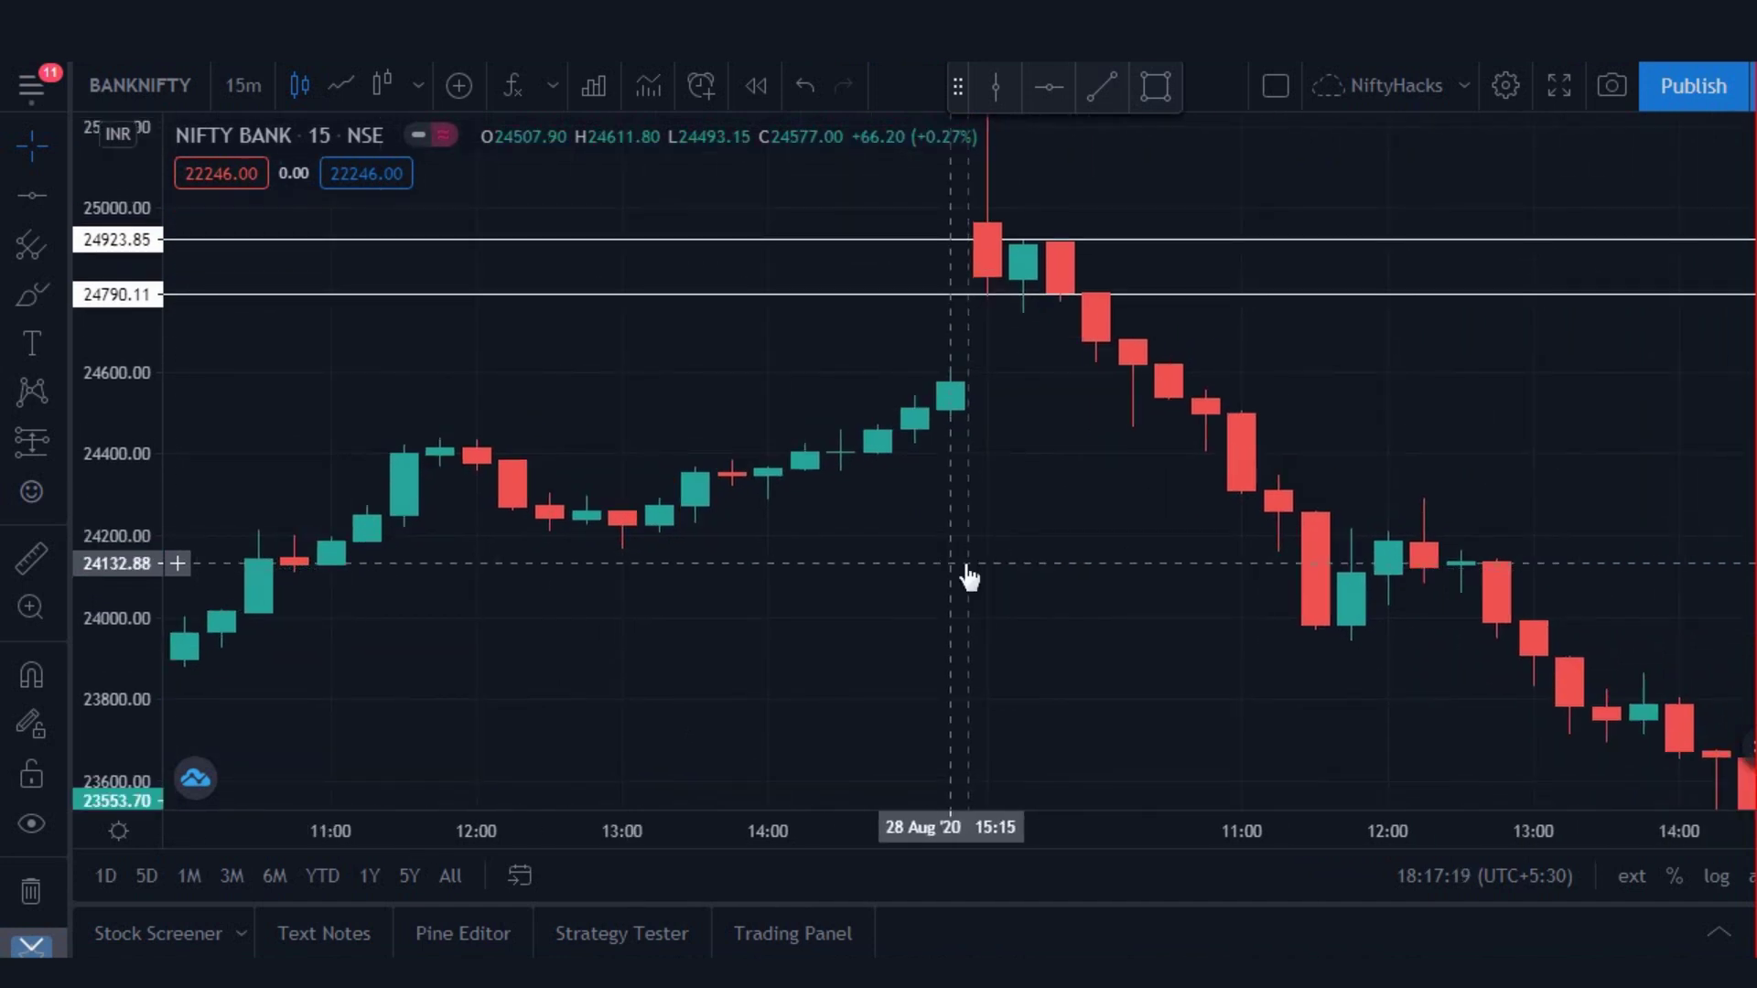
pyautogui.moveTo(1141, 503); pyautogui.dragTo(805, 647)
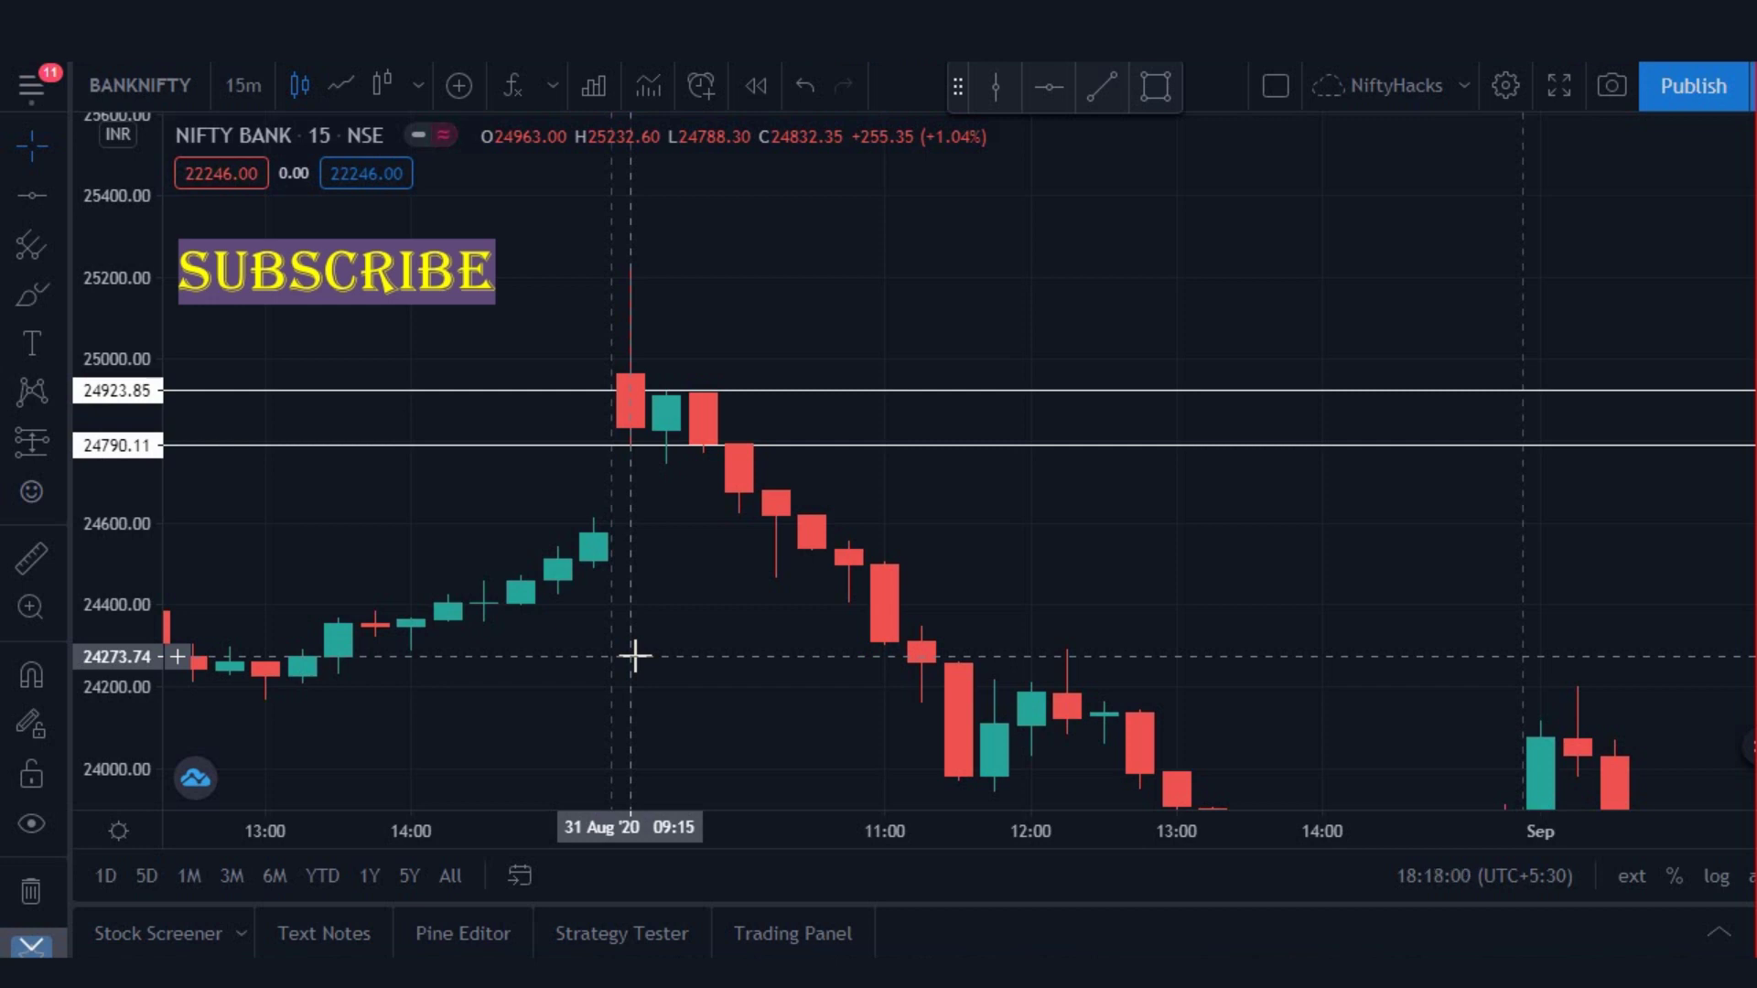
pyautogui.moveTo(635, 656); pyautogui.dragTo(709, 579)
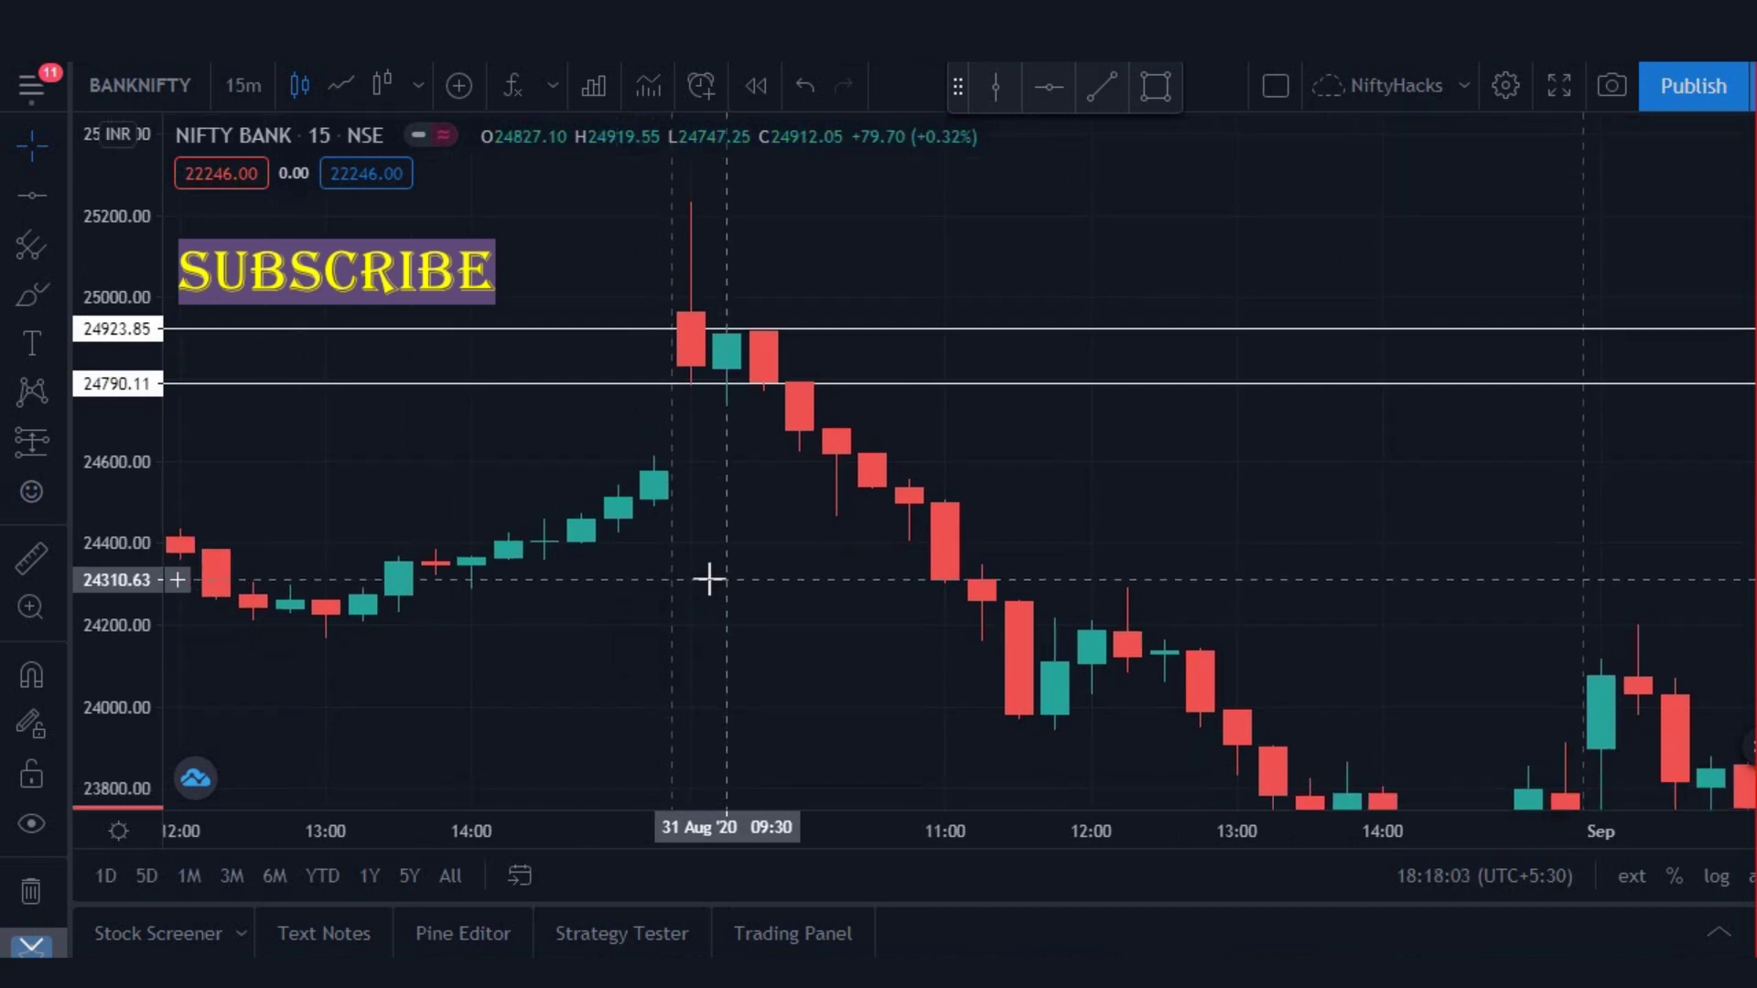